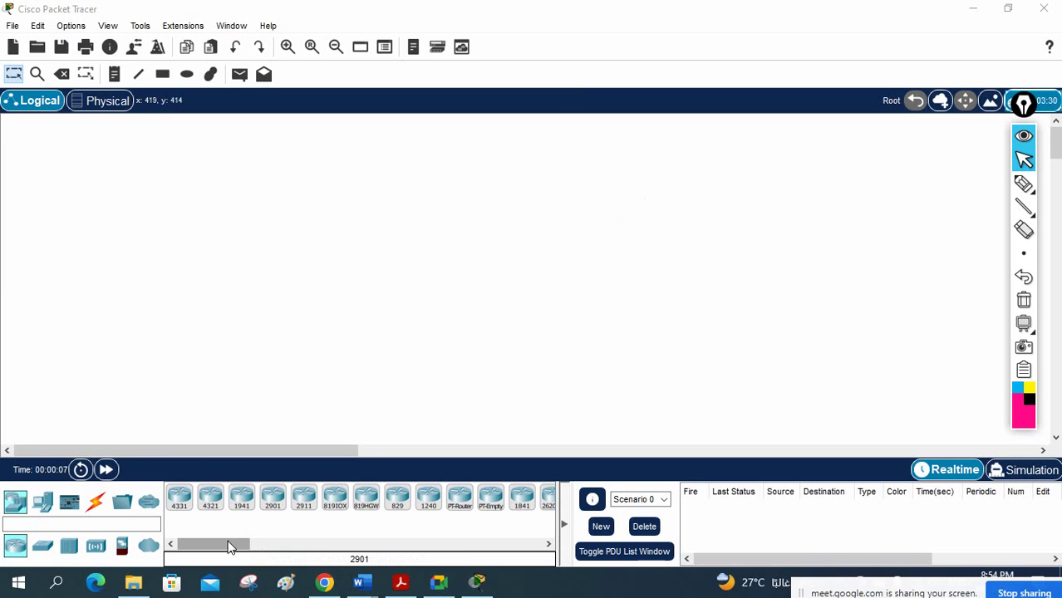
# Place two 2811 routers side by side near the top of the workspace.
pyautogui.moveTo(230, 543); pyautogui.dragTo(278, 540)
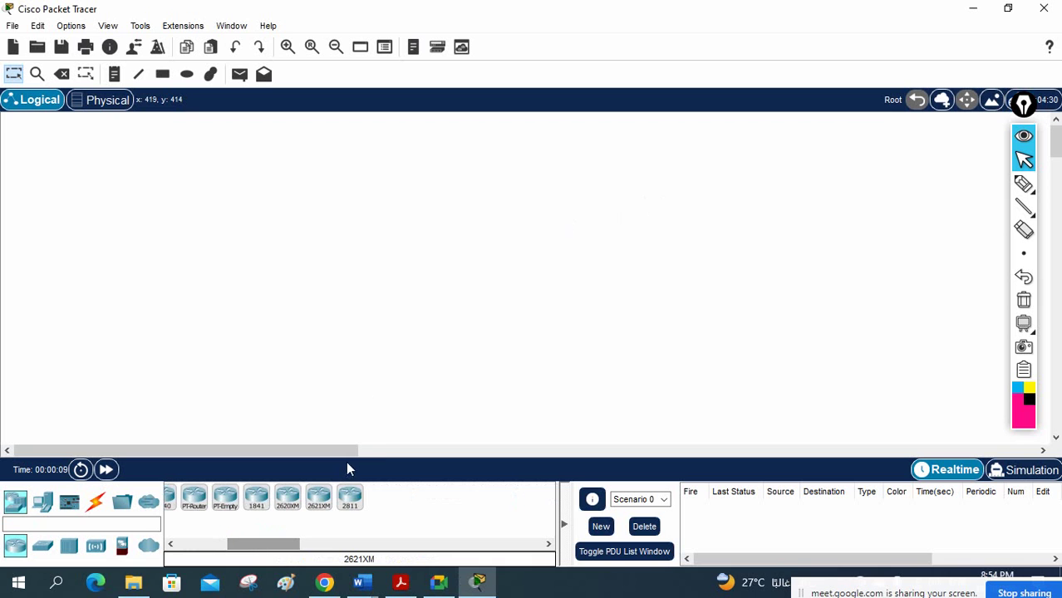
pyautogui.click(350, 497)
pyautogui.click(515, 184)
pyautogui.click(555, 149)
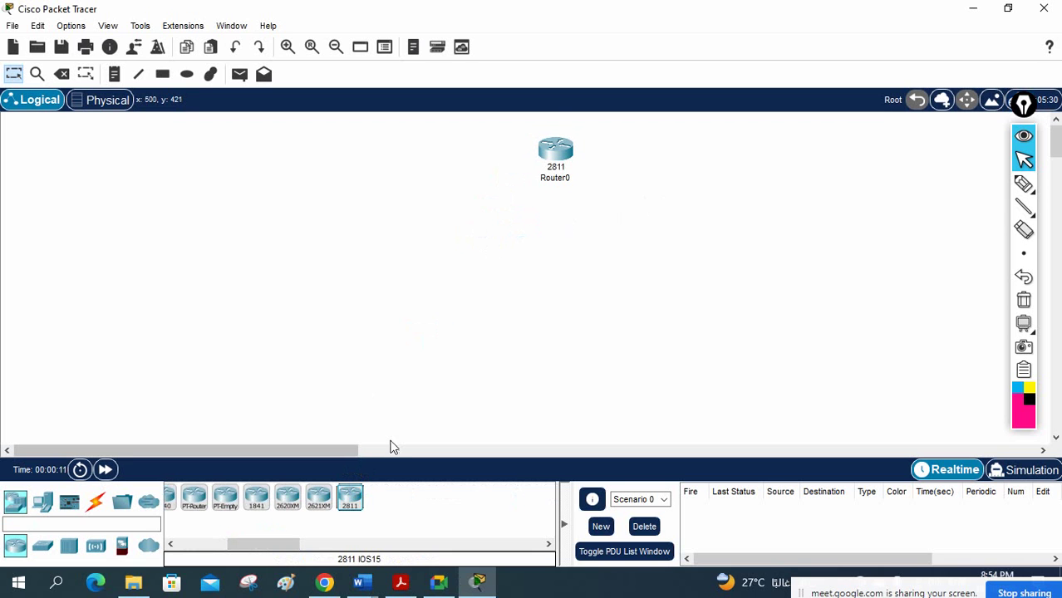
pyautogui.click(350, 499)
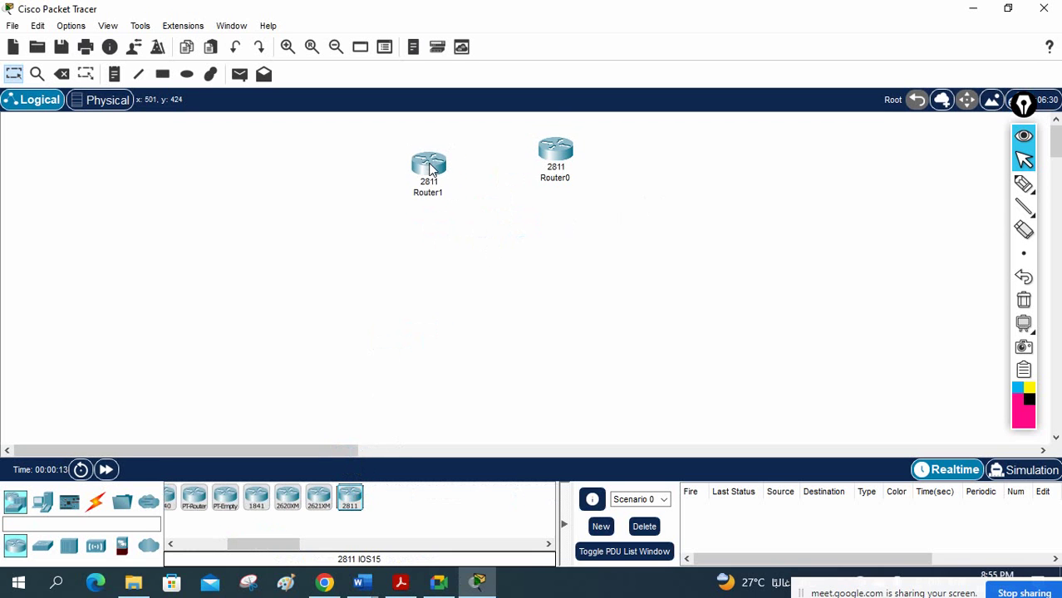
# Rename the left 2811 router as Edge and the right one as ISP.
pyautogui.click(439, 193)
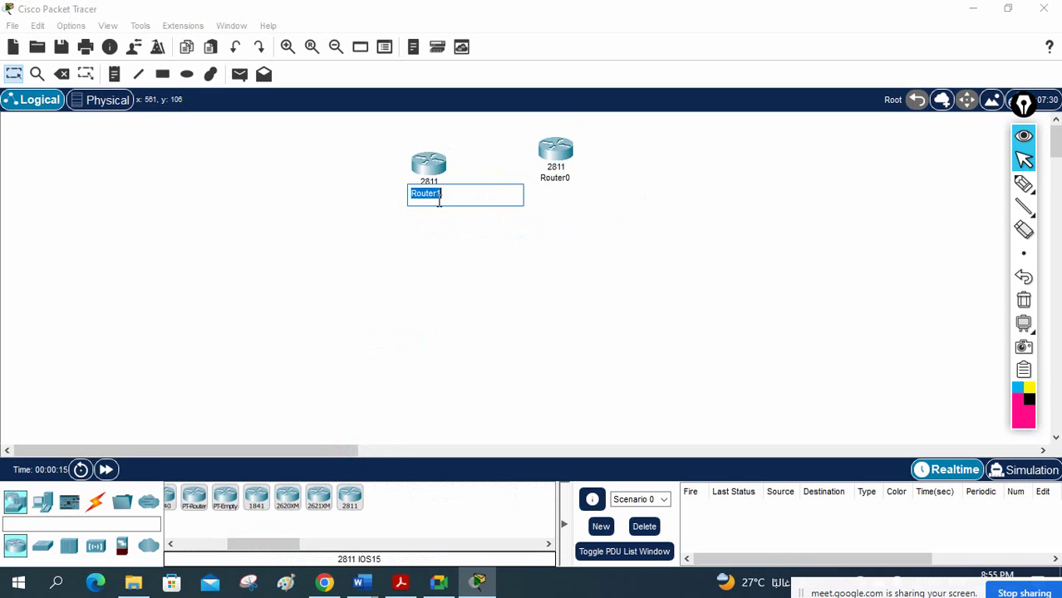
pyautogui.write('Edge')
pyautogui.click(555, 177)
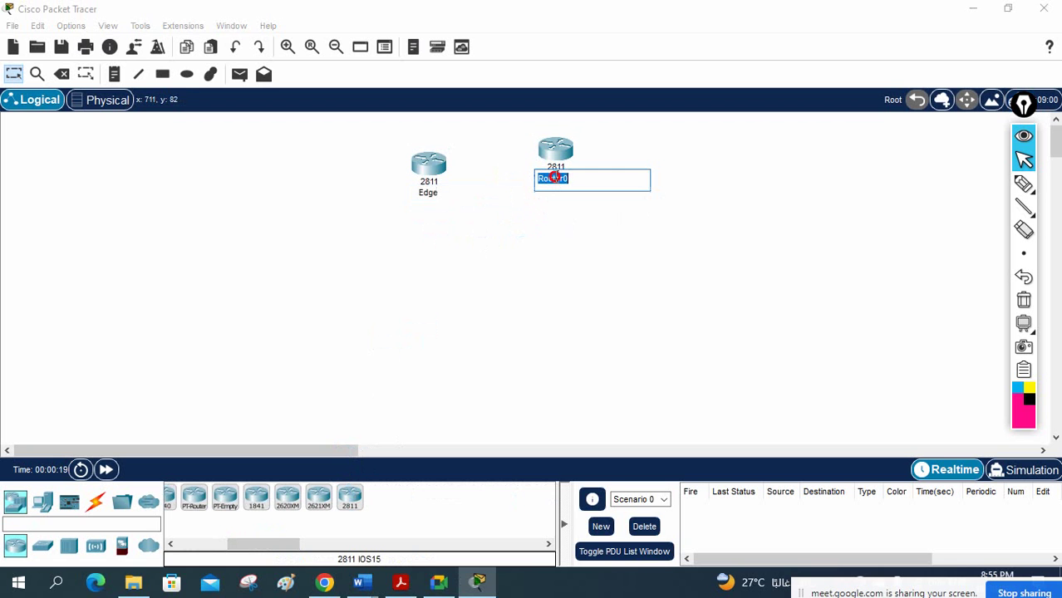
pyautogui.write('ISP')
pyautogui.press('Return')
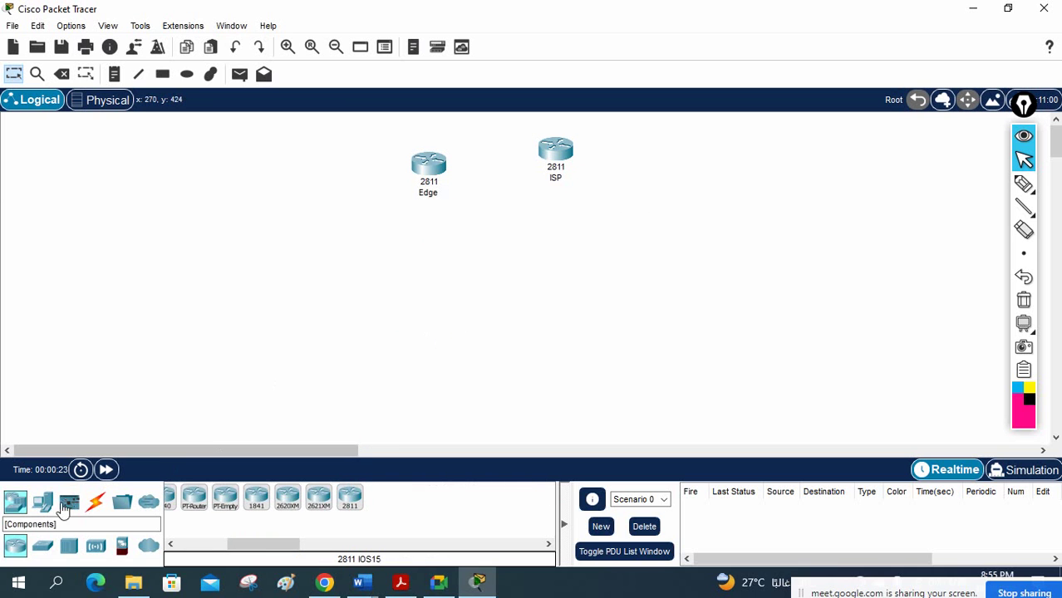
# Connect the ISP and Edge routers with an automatically chosen cable and move Edge level with ISP.
pyautogui.click(96, 502)
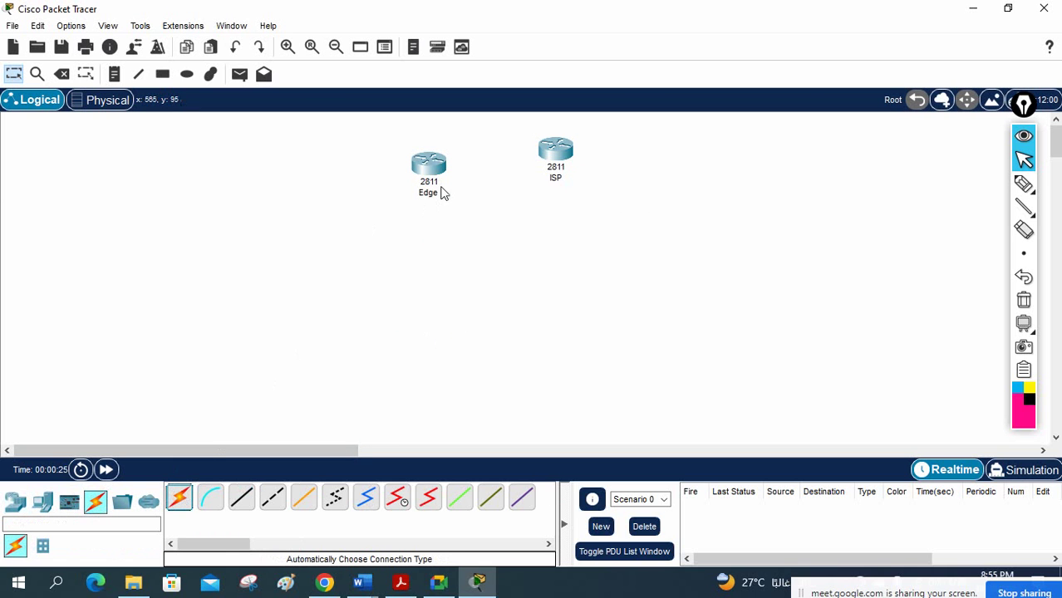
pyautogui.click(187, 497)
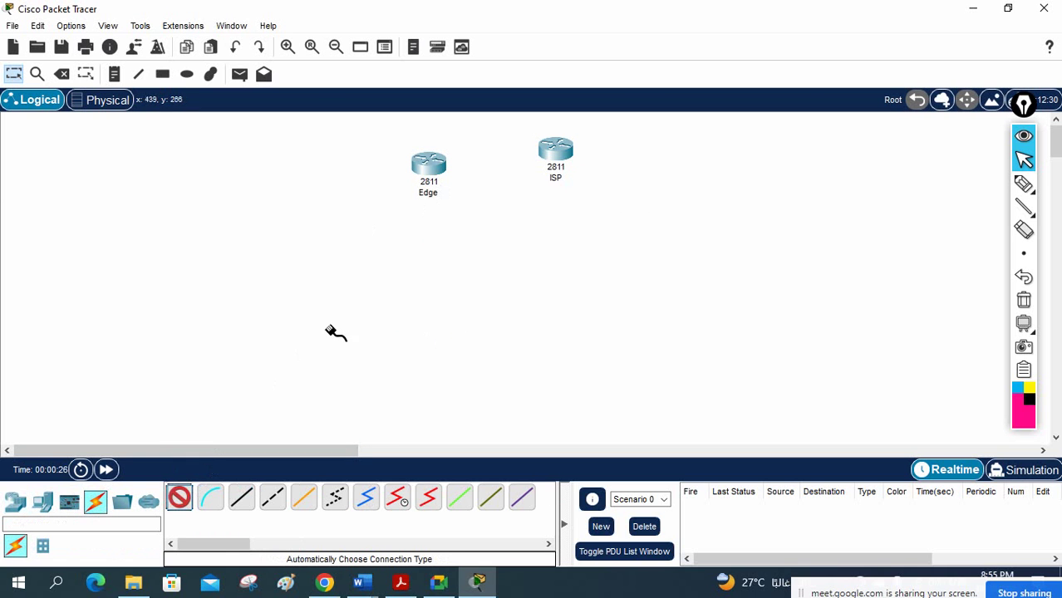
pyautogui.click(523, 152)
pyautogui.click(429, 165)
pyautogui.moveTo(429, 165); pyautogui.dragTo(395, 158)
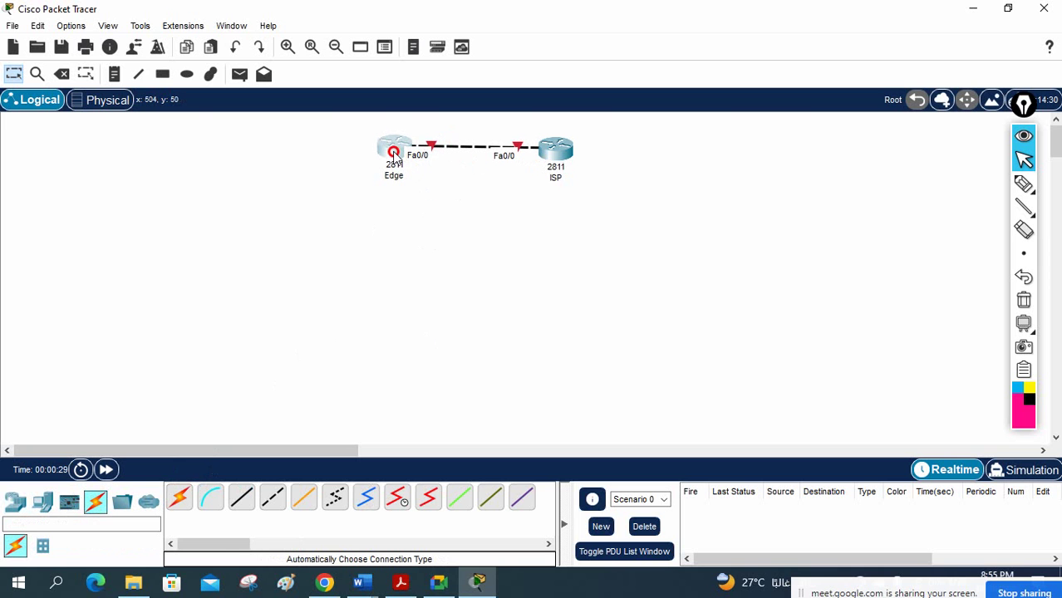
# Add a 2960 switch below and to the left of the Edge router.
pyautogui.click(15, 502)
pyautogui.click(42, 545)
pyautogui.moveTo(178, 498); pyautogui.dragTo(288, 233)
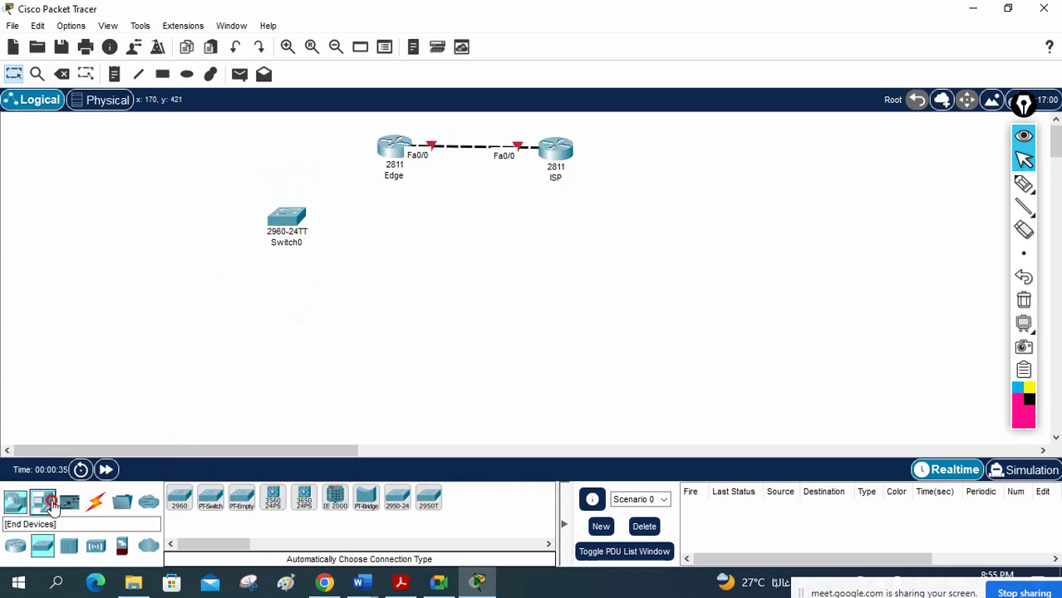
# Add four PCs in a vertical column to the left of the switch.
pyautogui.click(42, 502)
pyautogui.click(177, 499)
pyautogui.click(173, 169)
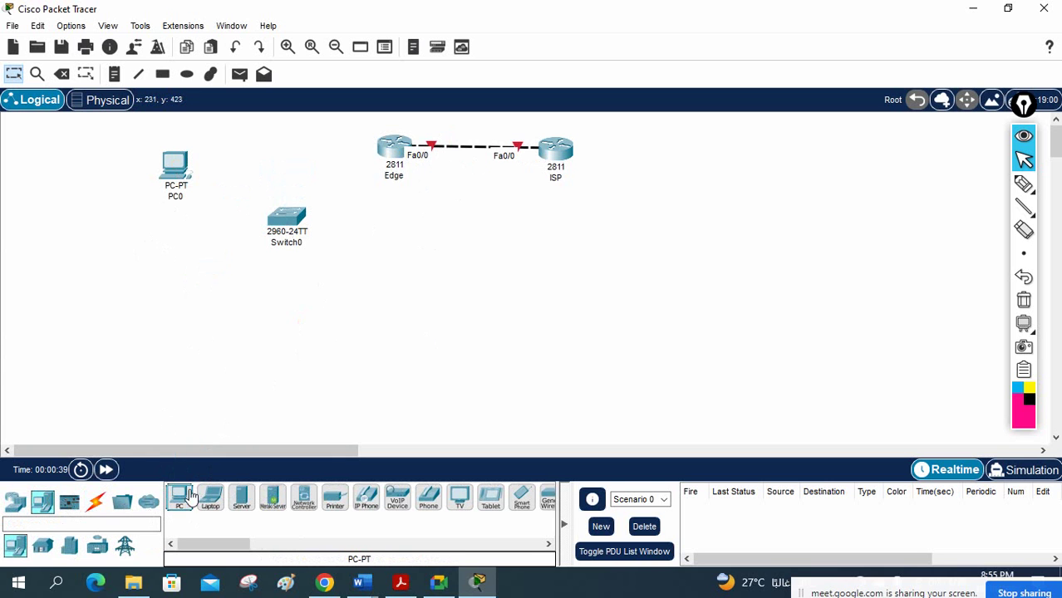
pyautogui.click(182, 497)
pyautogui.keyDown('ctrl'); pyautogui.click(182, 497); pyautogui.keyUp('ctrl')
pyautogui.click(174, 235)
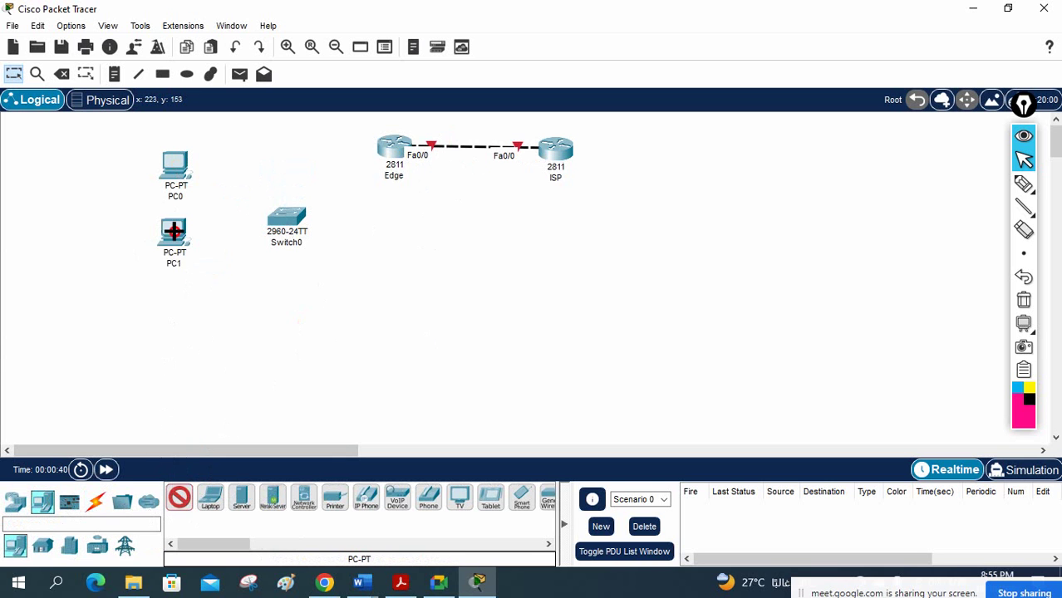
pyautogui.click(175, 312)
pyautogui.click(171, 382)
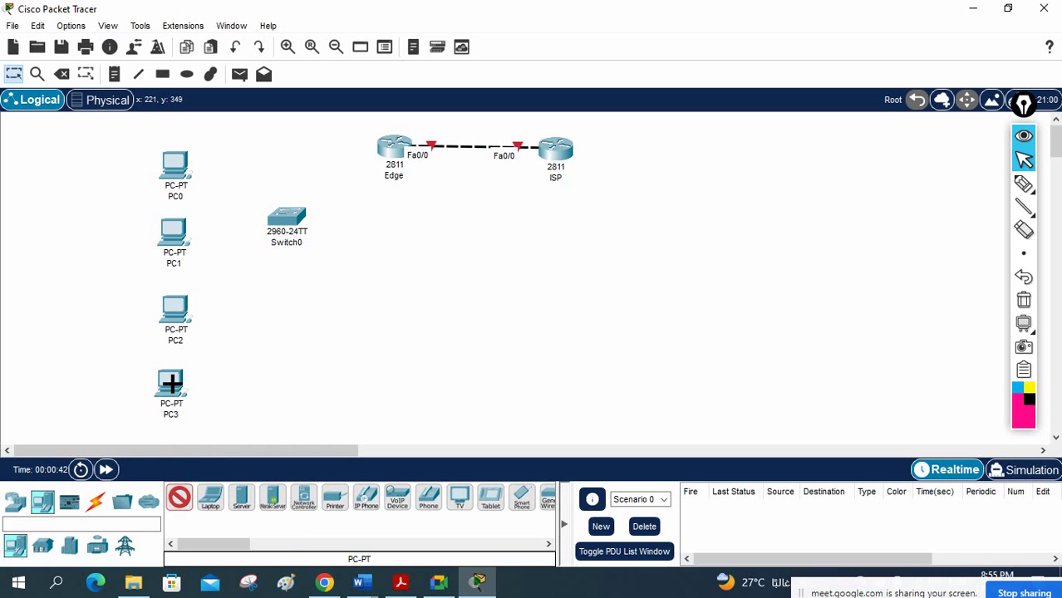
# Connect the four PCs and the Edge router to the switch with automatically chosen cables.
pyautogui.click(96, 502)
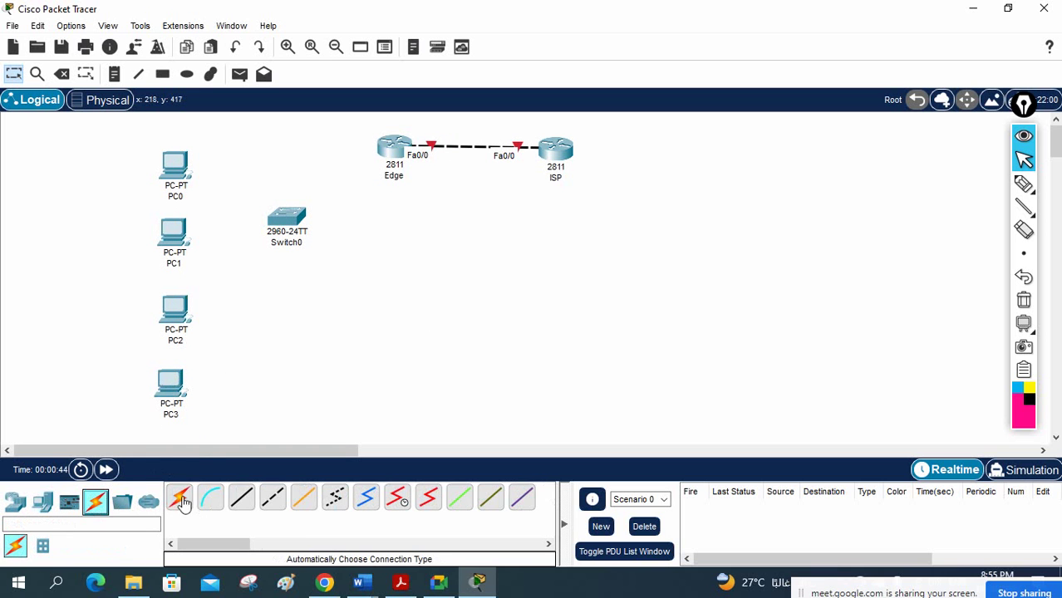
pyautogui.keyDown('ctrl'); pyautogui.click(180, 498); pyautogui.keyUp('ctrl')
pyautogui.click(190, 166)
pyautogui.click(283, 225)
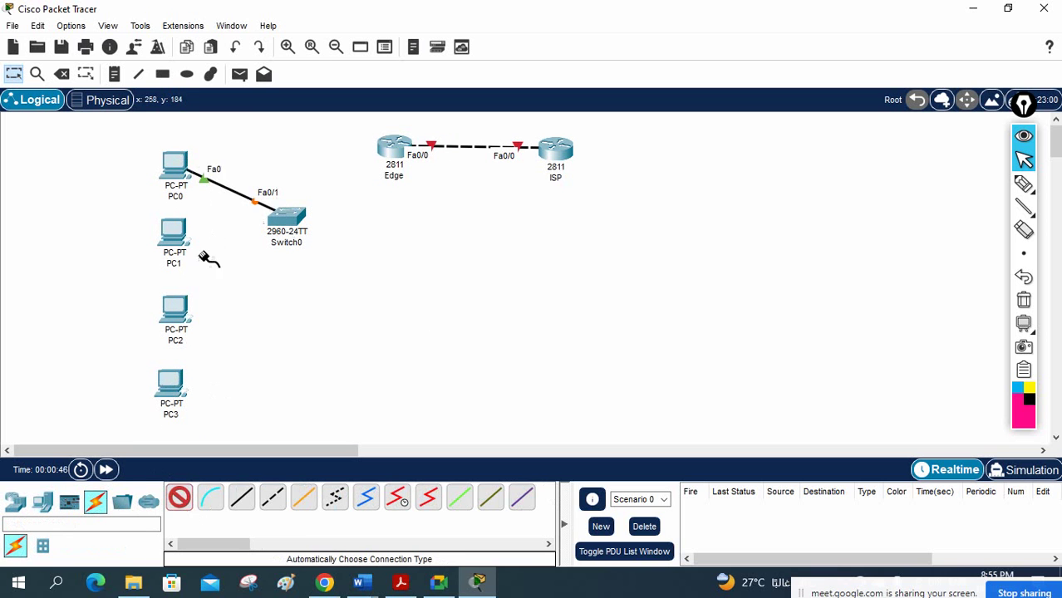
pyautogui.click(173, 233)
pyautogui.click(282, 224)
pyautogui.click(192, 312)
pyautogui.click(290, 228)
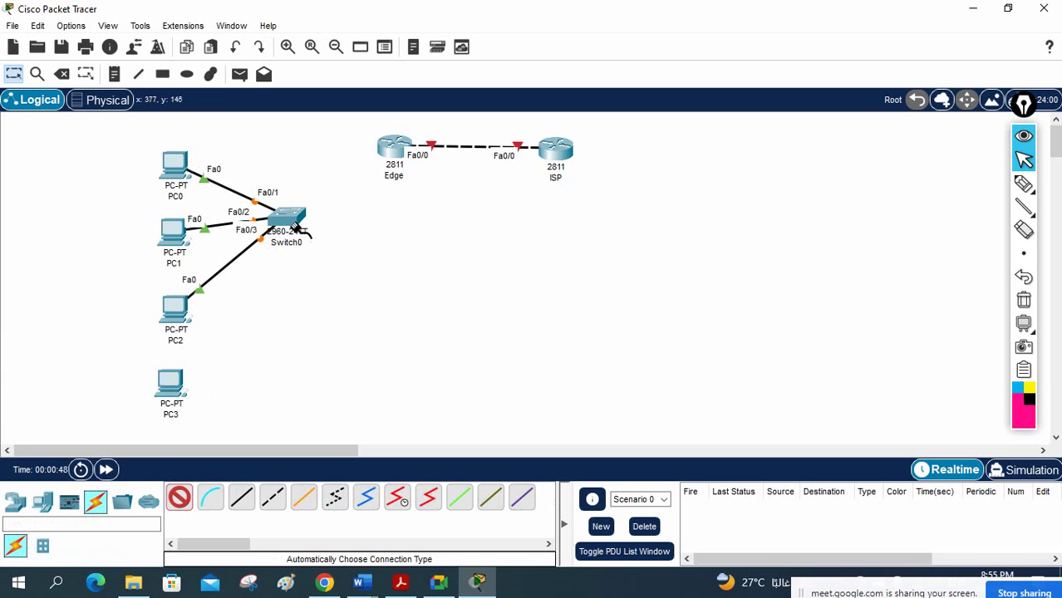
pyautogui.click(173, 392)
pyautogui.click(293, 221)
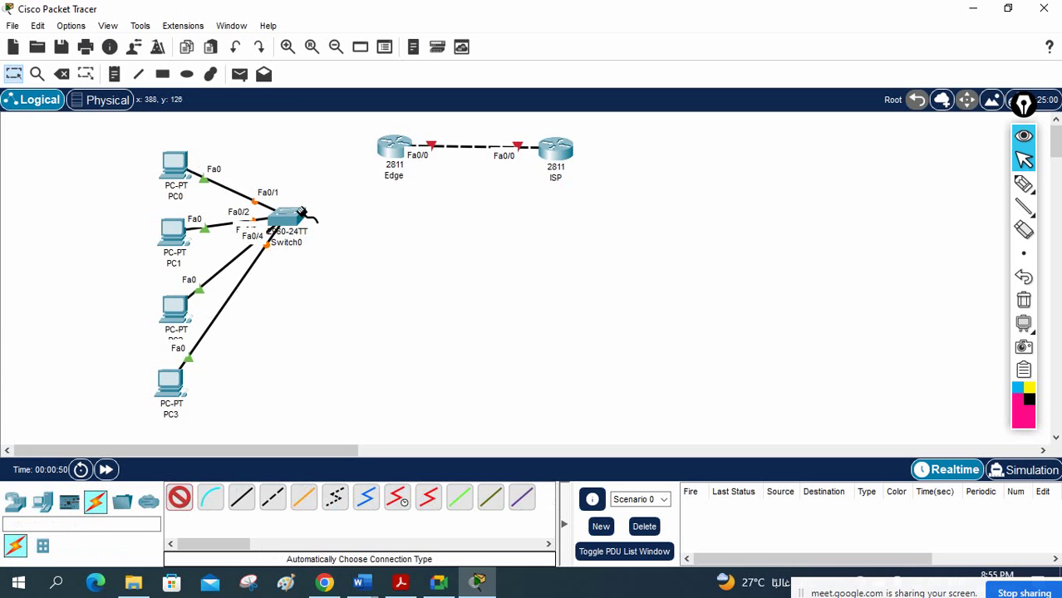
pyautogui.click(366, 153)
pyautogui.click(291, 219)
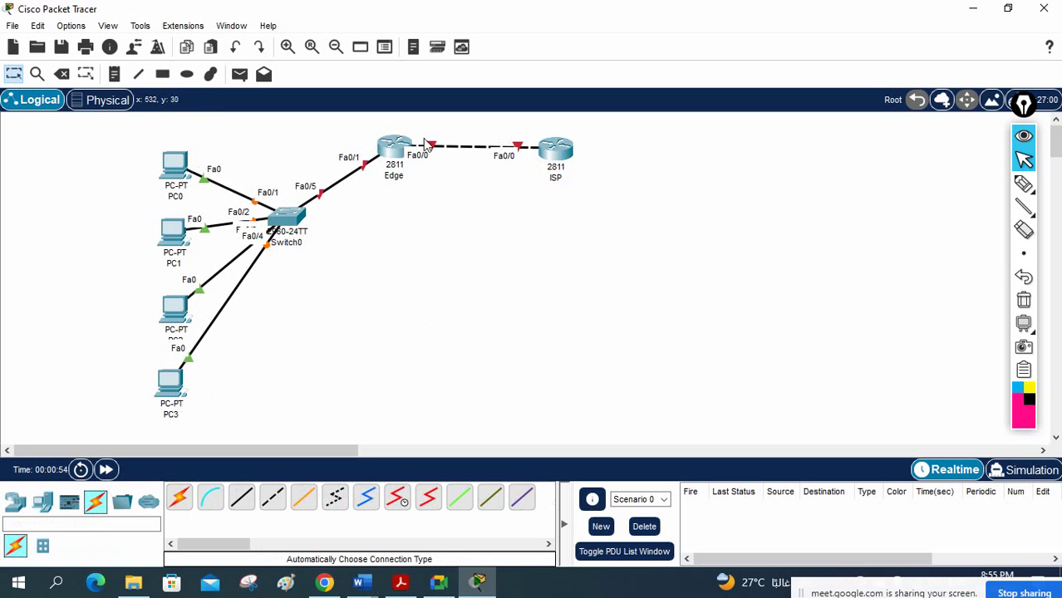
# Add the note 200.1.1.0 under the link between the Edge and ISP routers.
pyautogui.press('n')
pyautogui.click(453, 162)
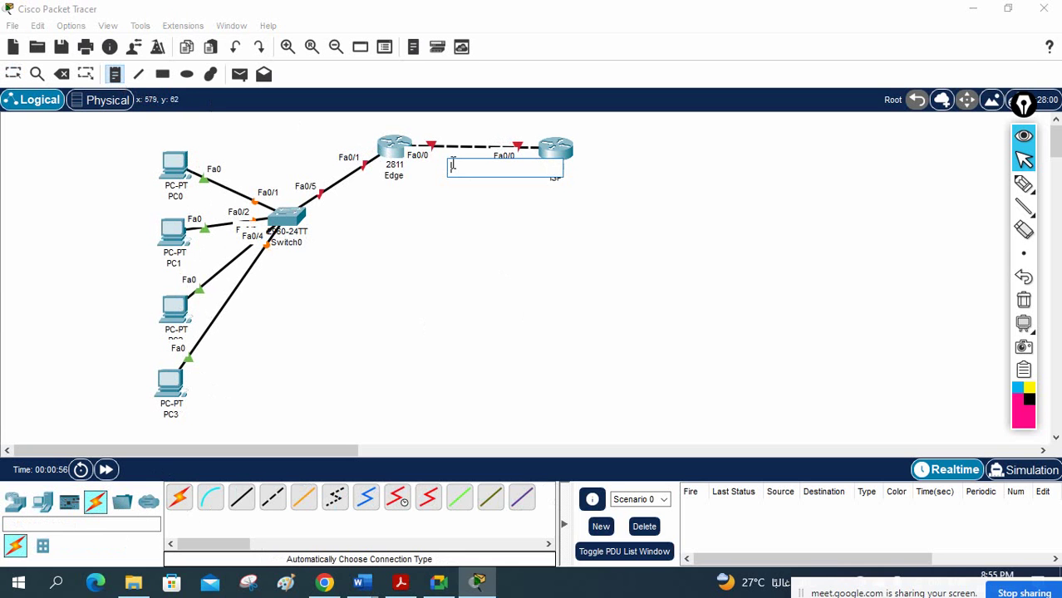
pyautogui.write('3')
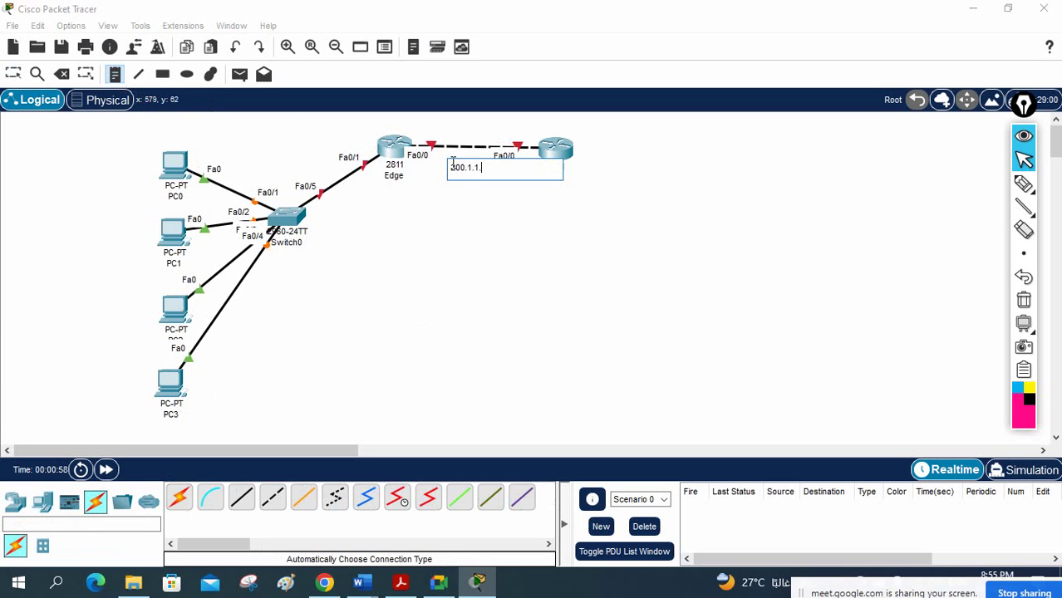
pyautogui.write('00.1.1.0')
# Add the note "Lo 0 8.8.8.8" beside the ISP router.
pyautogui.click(586, 143)
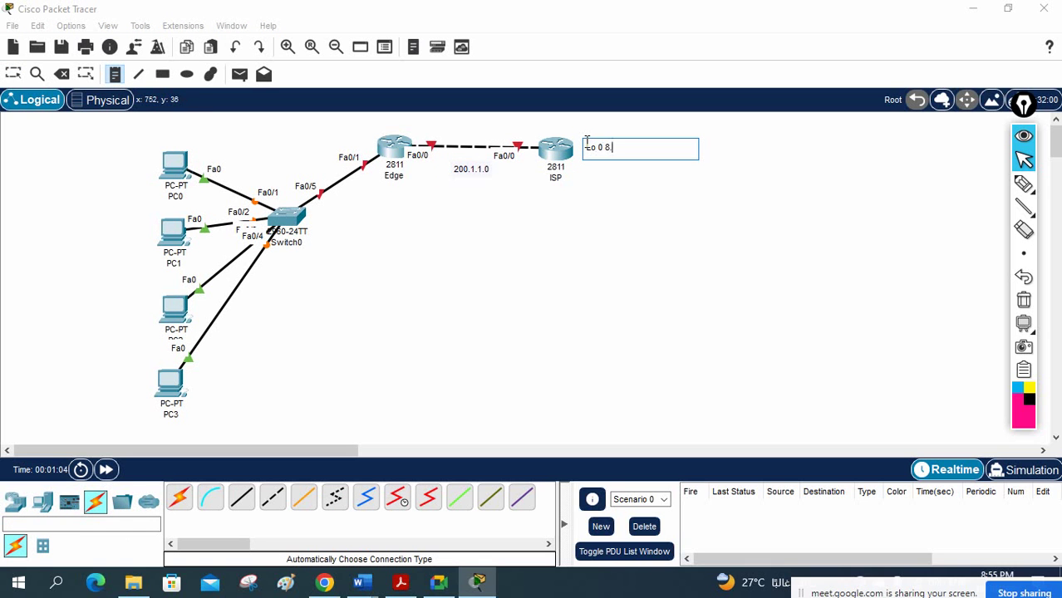
pyautogui.write('Lo 0 8.8.8.8')
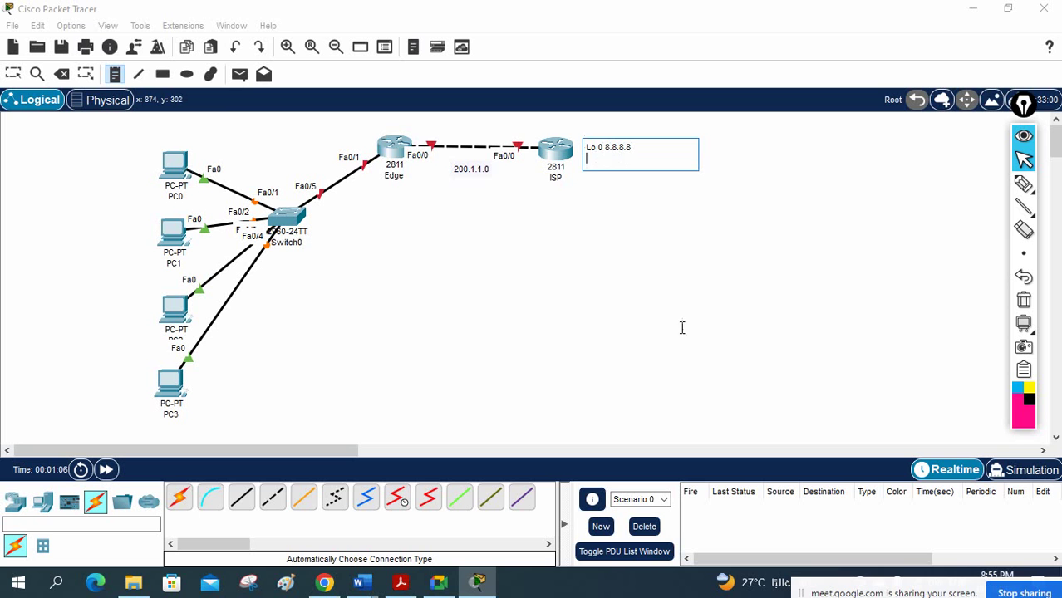
pyautogui.click(682, 367)
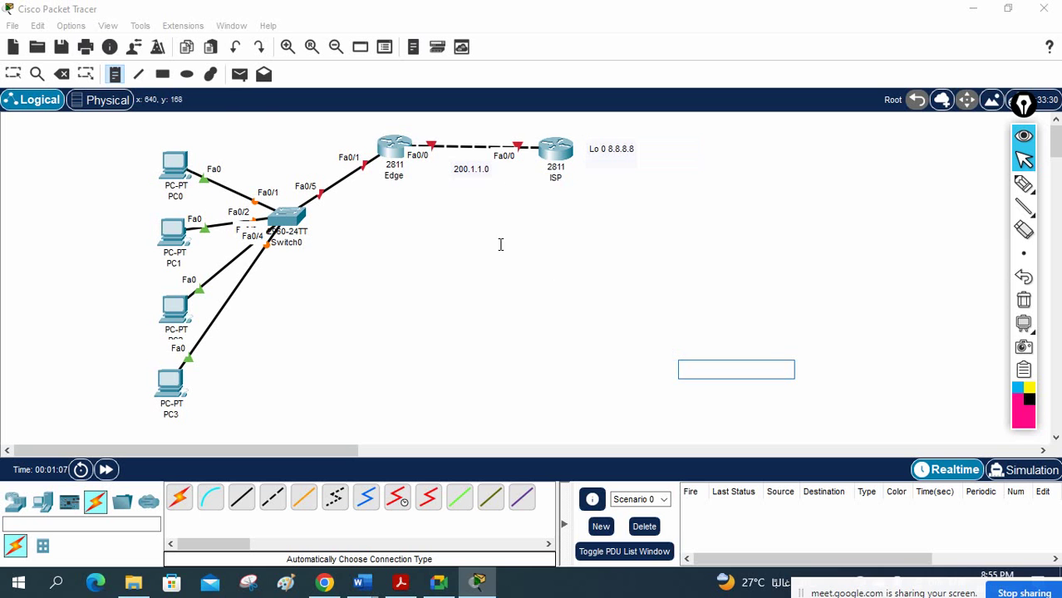
# Add the note 192.168.1.1 beside the Edge router, above its link to the switch.
pyautogui.click(115, 74)
pyautogui.click(327, 126)
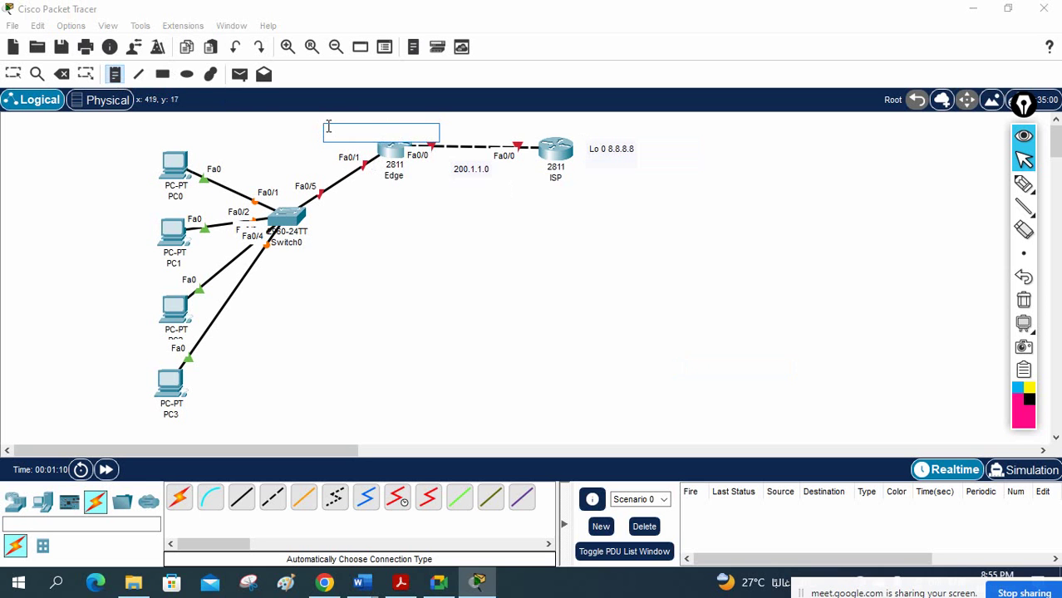
pyautogui.write('192.168.1.1')
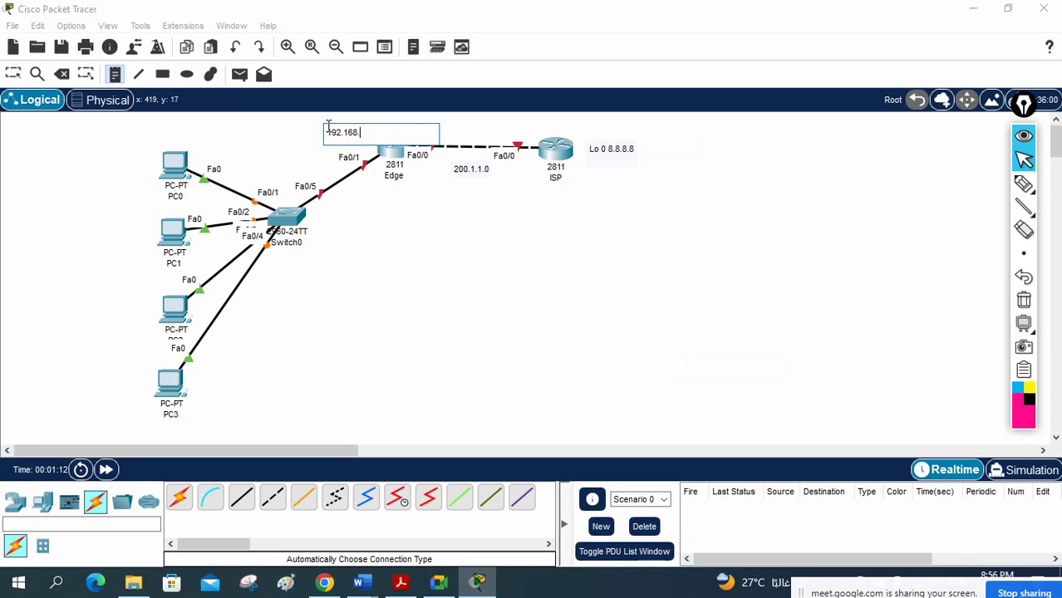
# Rename PC0 as 192.168.1.2.
pyautogui.click(13, 74)
pyautogui.click(177, 197)
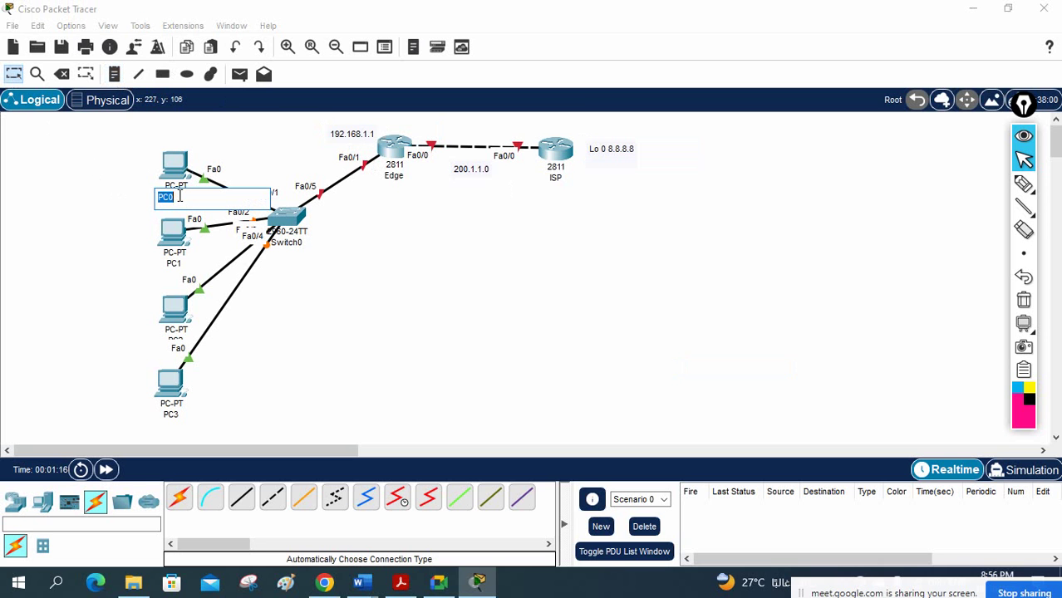
pyautogui.write('192.168.1.2')
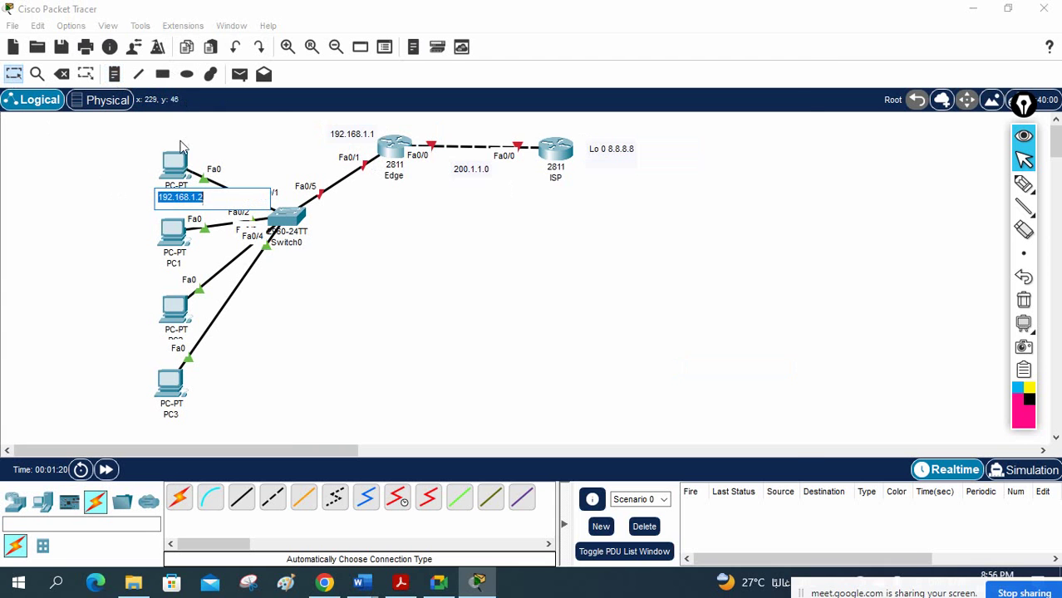
# Give the top PC the static IPv4 address 192.168.1.2, subnet mask 255.255.255.0 and default gateway 192.168.1.1.
pyautogui.click(185, 159)
pyautogui.click(440, 50)
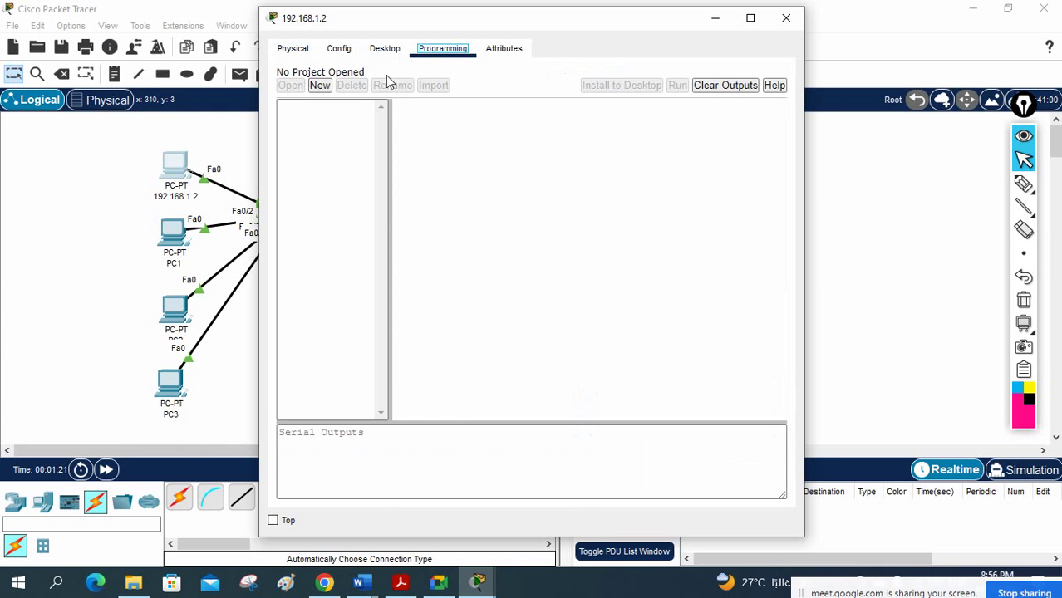
pyautogui.click(386, 50)
pyautogui.click(357, 121)
pyautogui.click(489, 157)
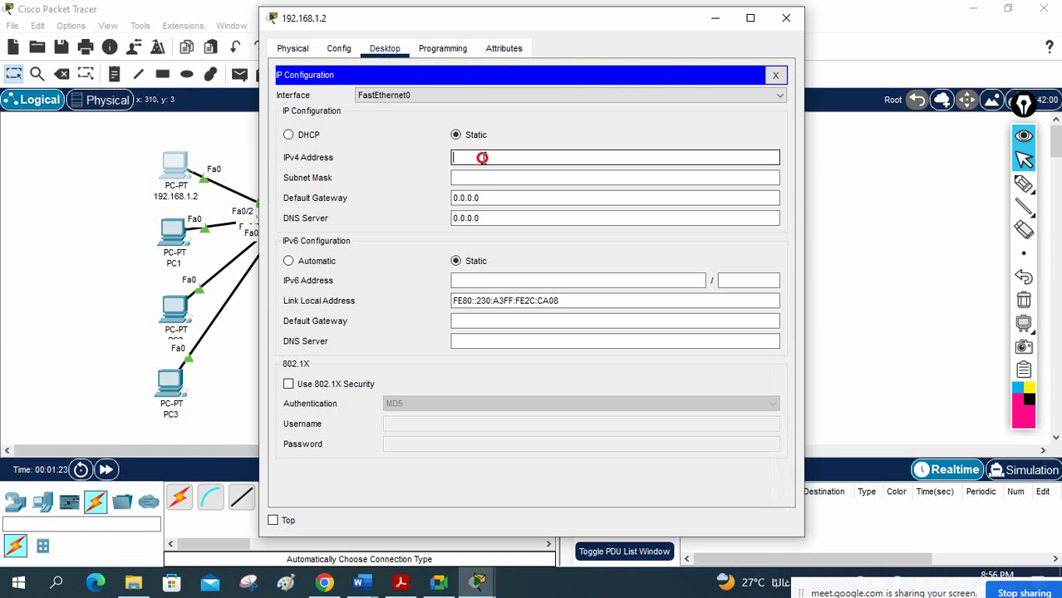
pyautogui.write('192.168.1.2')
pyautogui.click(503, 177)
pyautogui.click(503, 194)
pyautogui.write('192.168.1.2')
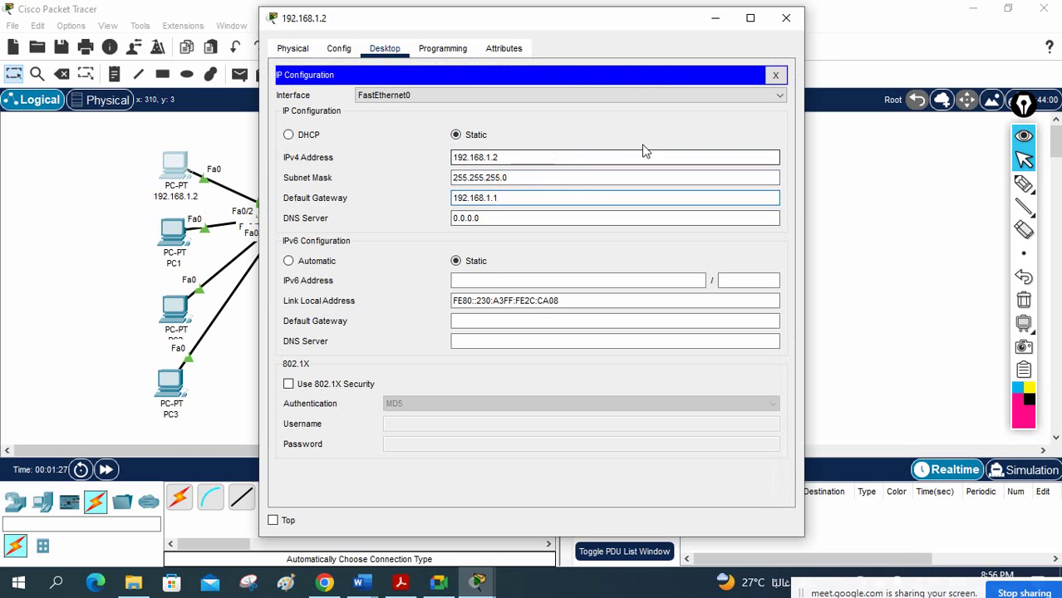
pyautogui.click(776, 75)
pyautogui.click(786, 17)
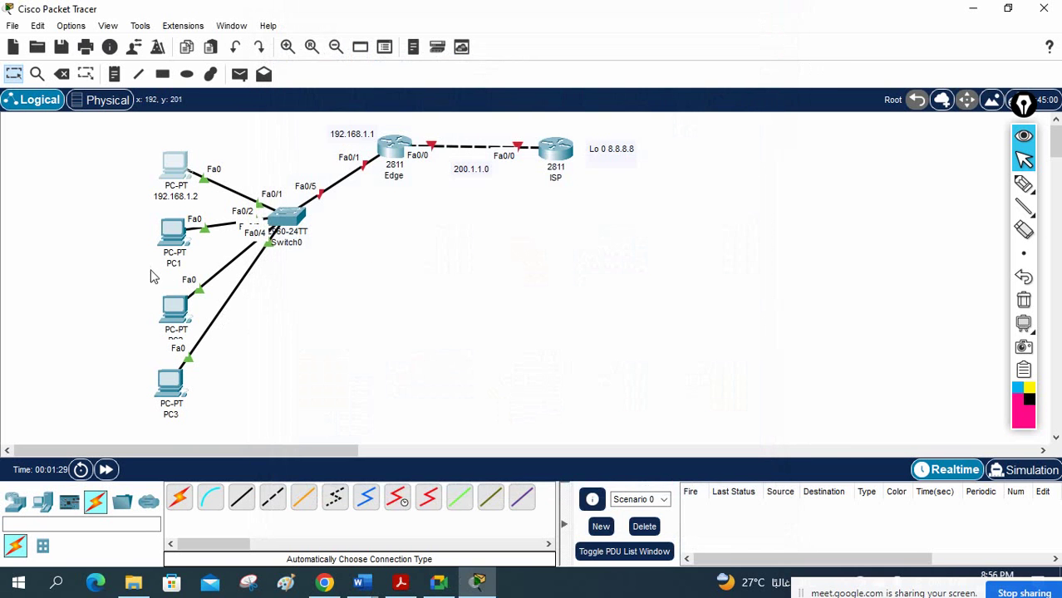
# Rename PC1 as 192.168.1.3 and give it that static IPv4 address with mask 255.255.255.0 and default gateway 192.168.1.1.
pyautogui.click(170, 263)
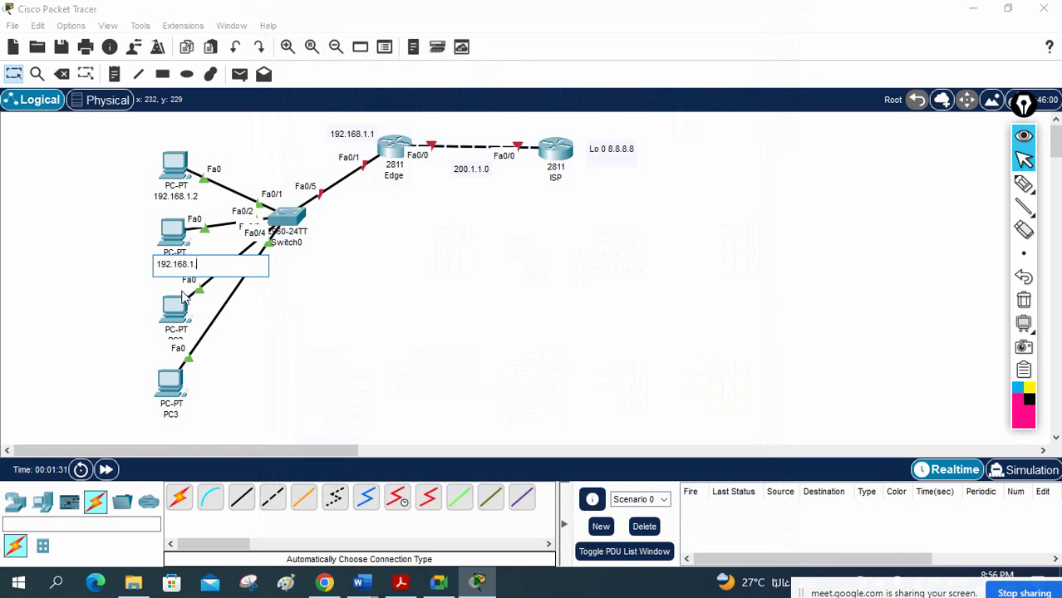
pyautogui.click(174, 234)
pyautogui.click(387, 50)
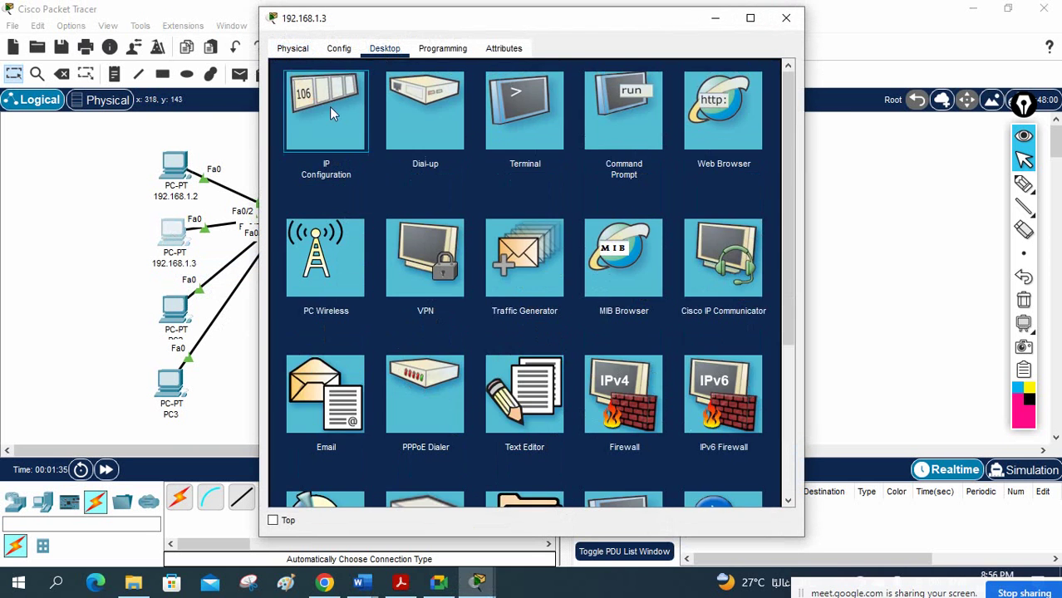
pyautogui.click(331, 106)
pyautogui.click(493, 154)
pyautogui.write('192.168.1.3')
pyautogui.press('Tab')
pyautogui.press('Tab')
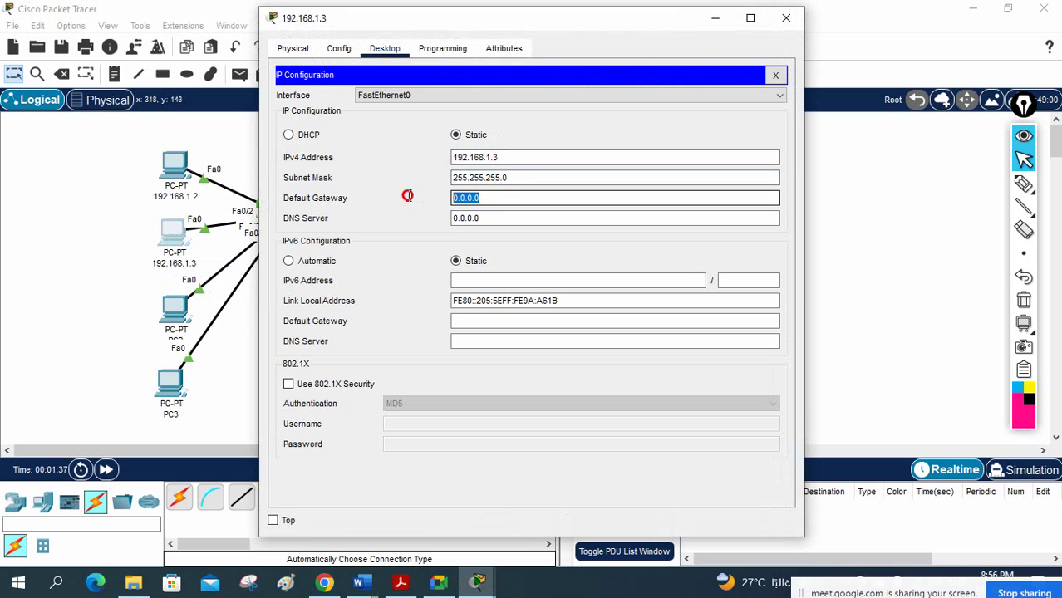
pyautogui.write('192.168.1.3')
pyautogui.press('BackSpace')
pyautogui.write('1')
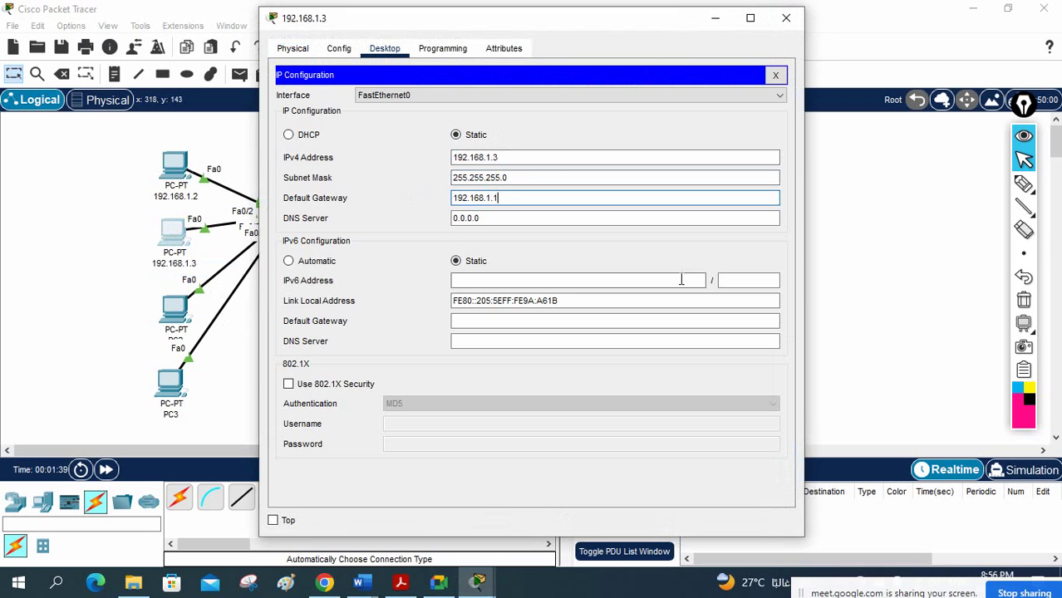
# Move PC2 further out to the left of the other PCs, rename it 192.168.1.4 and copy that address.
pyautogui.click(786, 17)
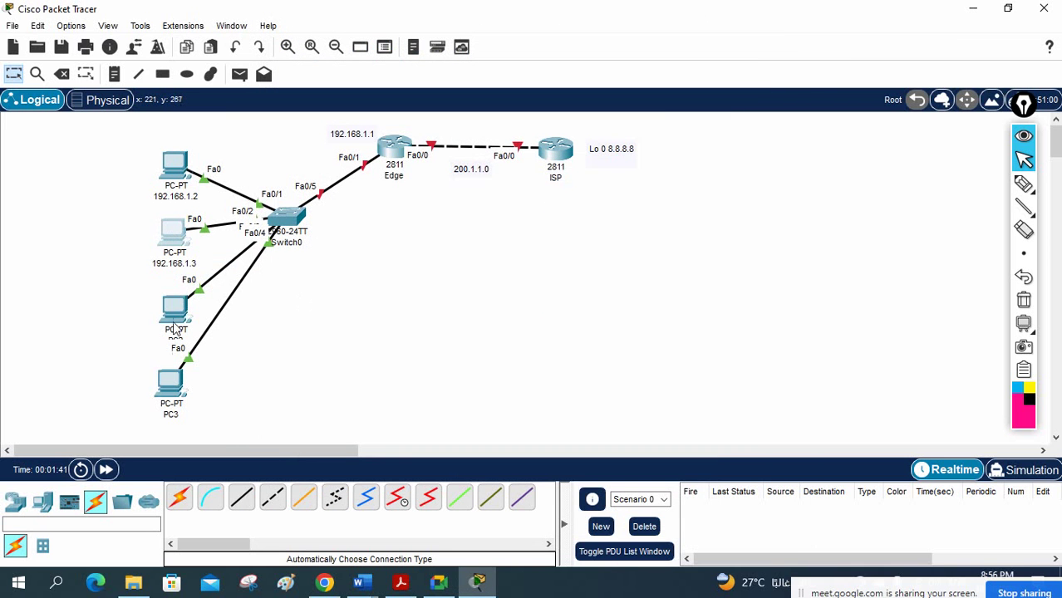
pyautogui.moveTo(175, 314); pyautogui.dragTo(115, 320)
pyautogui.click(116, 350)
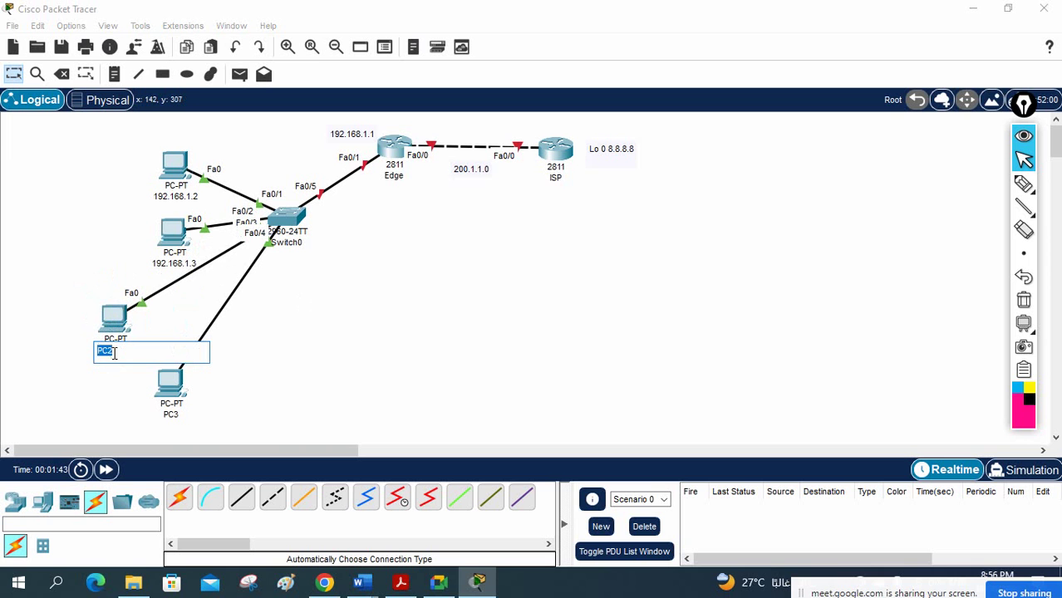
pyautogui.write('192.168.1.3')
pyautogui.hotkey('ctrl', 'a')
pyautogui.hotkey('ctrl', 'c')
# Give the third PC the static IPv4 address 192.168.1.4, subnet mask 255.255.255.0 and default gateway 192.168.1.1.
pyautogui.click(113, 317)
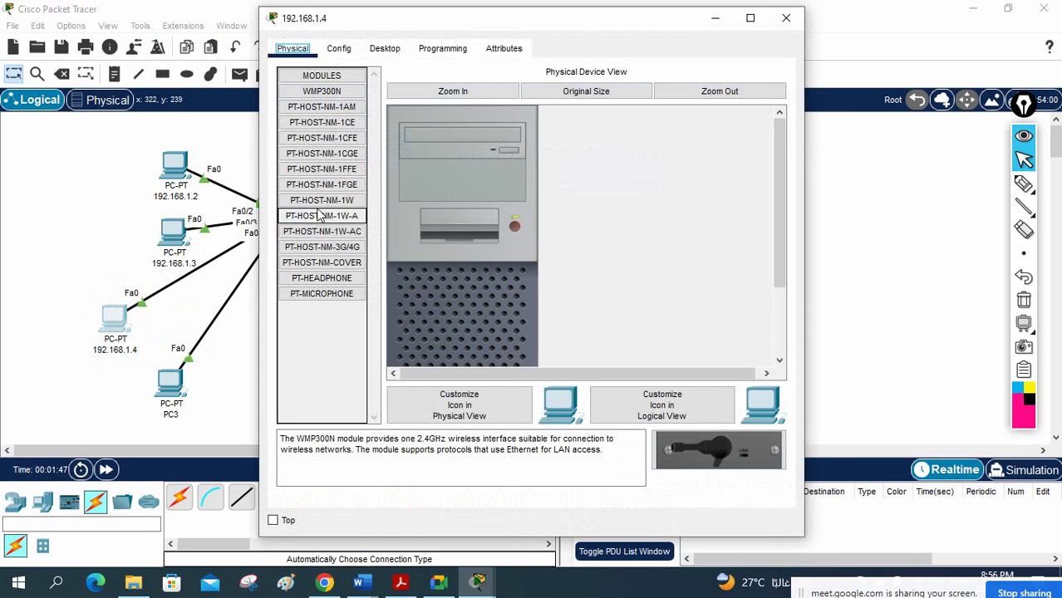
pyautogui.click(384, 48)
pyautogui.click(314, 122)
pyautogui.click(532, 157)
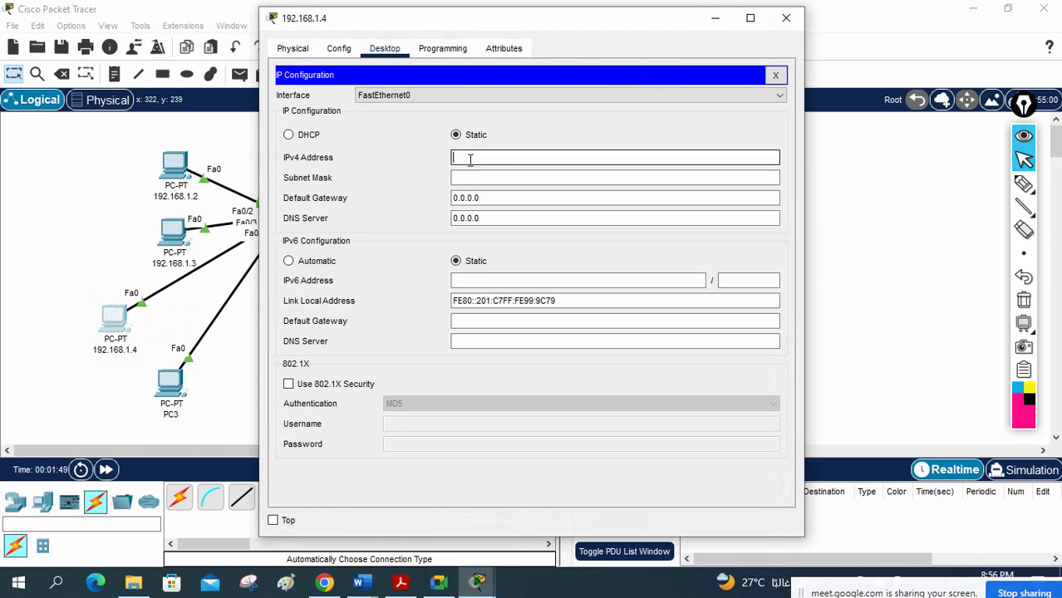
pyautogui.hotkey('ctrl', 'v')
pyautogui.click(471, 177)
pyautogui.press('Tab')
pyautogui.write('192.168.1.1')
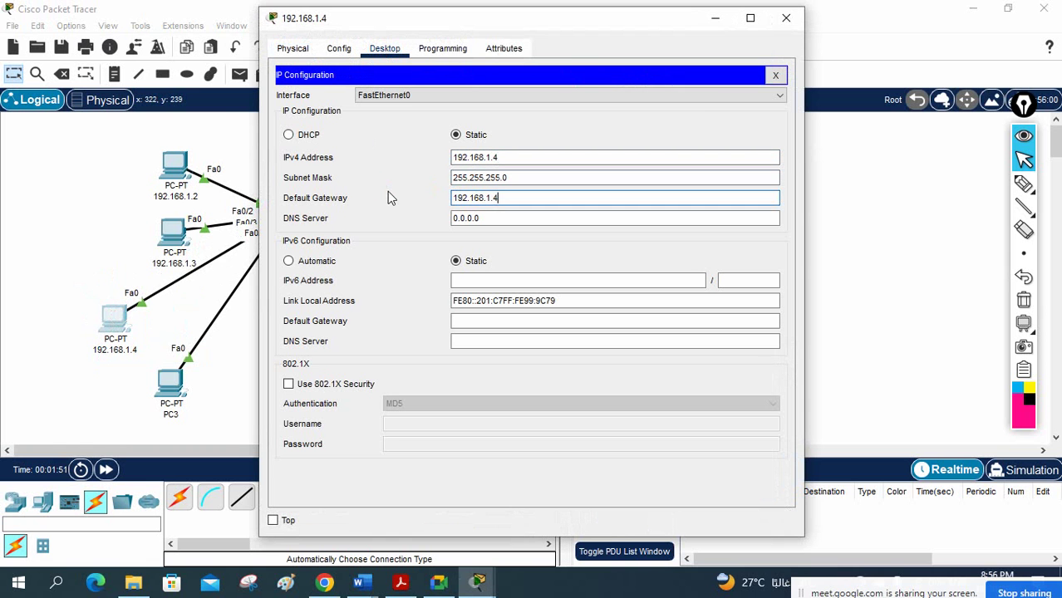
pyautogui.click(786, 17)
# Rename PC3 as 192.168.1.5 and copy that address.
pyautogui.click(176, 417)
pyautogui.hotkey('ctrl', 'v')
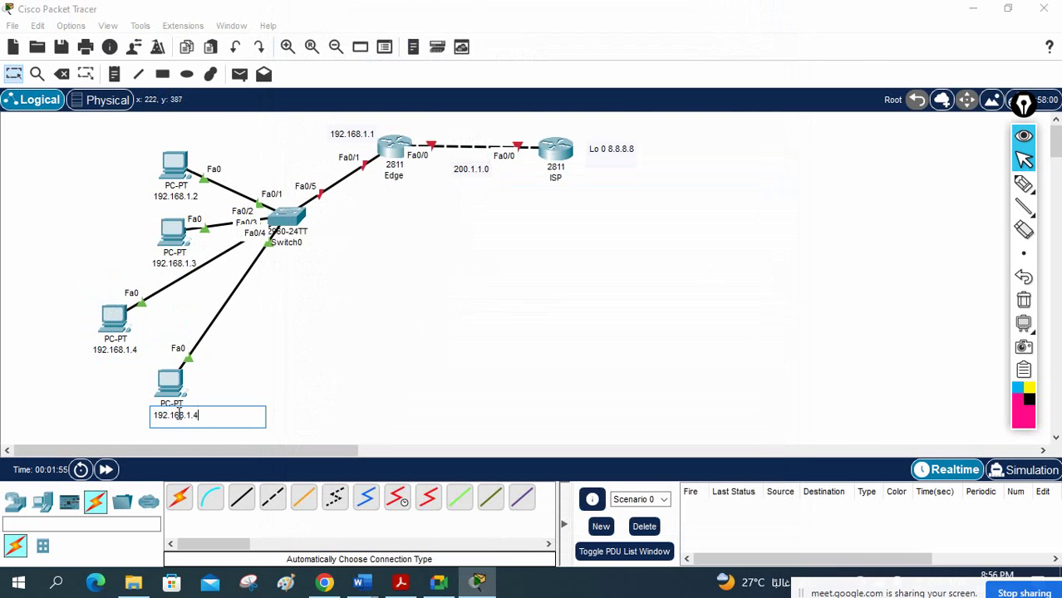
pyautogui.hotkey('ctrl', 'a')
pyautogui.hotkey('ctrl', 'c')
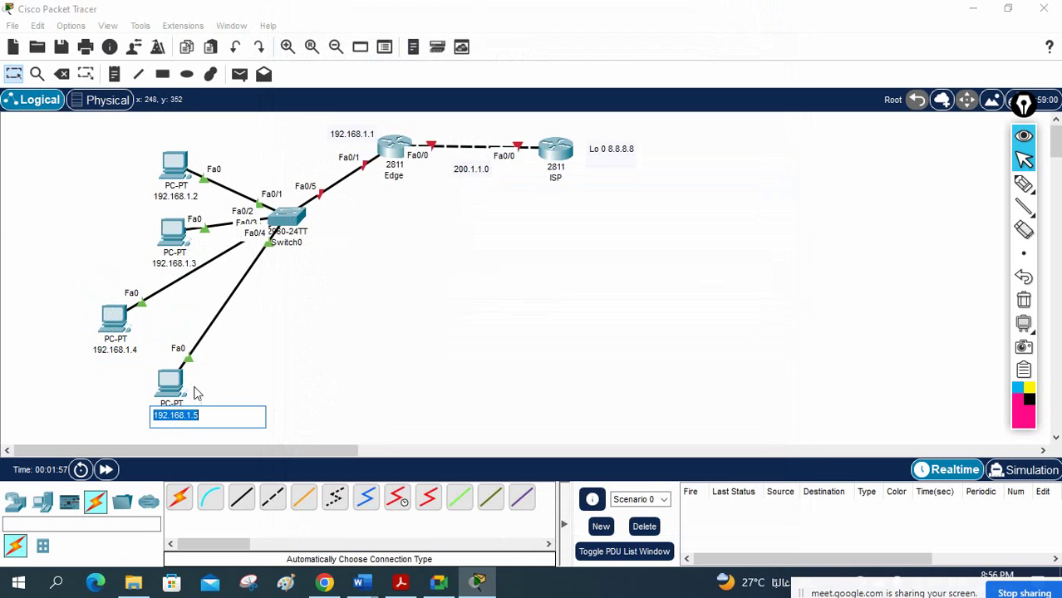
pyautogui.click(171, 395)
# Give the bottom PC the static IPv4 address 192.168.1.5, subnet mask 255.255.255.0 and default gateway 192.168.1.1.
pyautogui.click(171, 389)
pyautogui.click(385, 49)
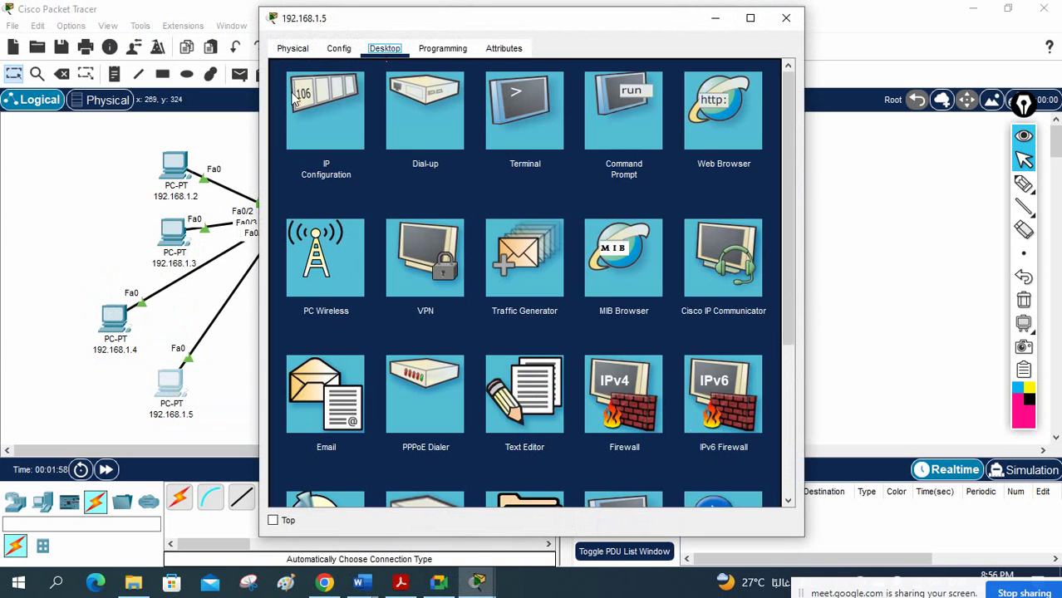
pyautogui.click(317, 106)
pyautogui.click(489, 155)
pyautogui.hotkey('ctrl', 'v')
pyautogui.click(496, 177)
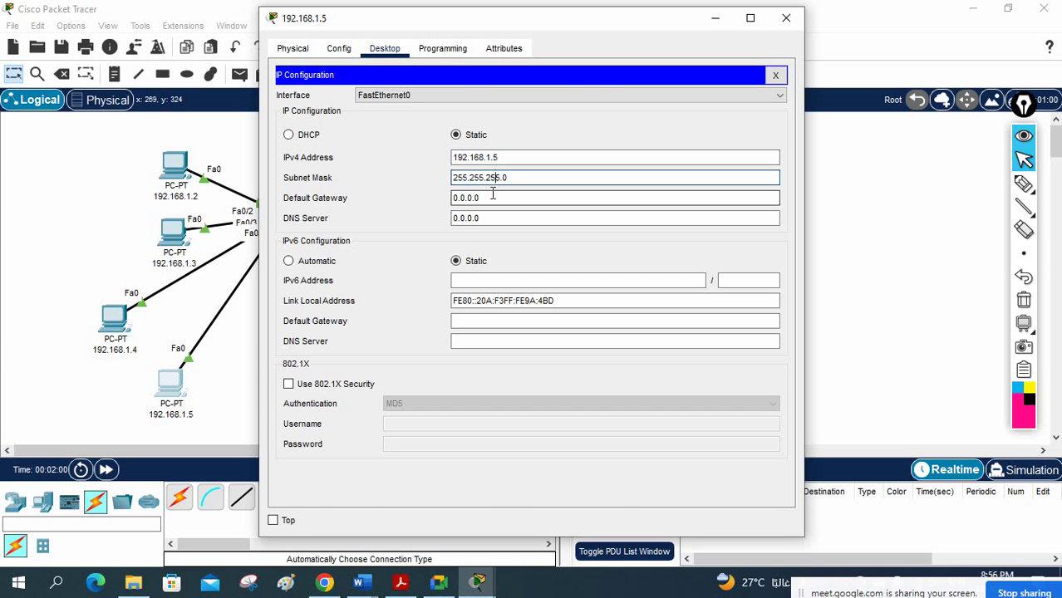
pyautogui.press('Tab')
pyautogui.hotkey('ctrl', 'v')
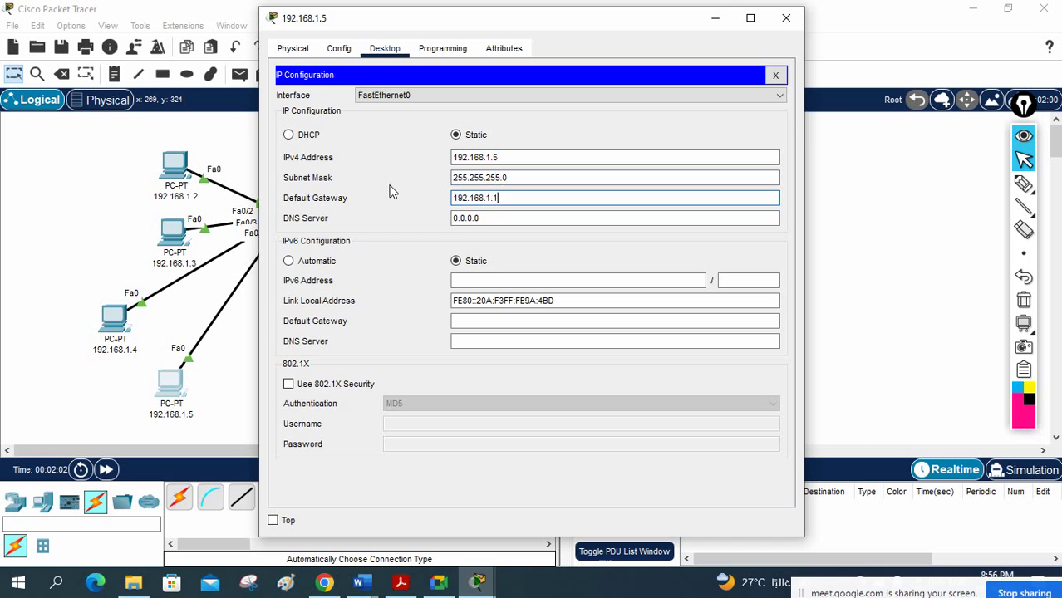
pyautogui.click(785, 17)
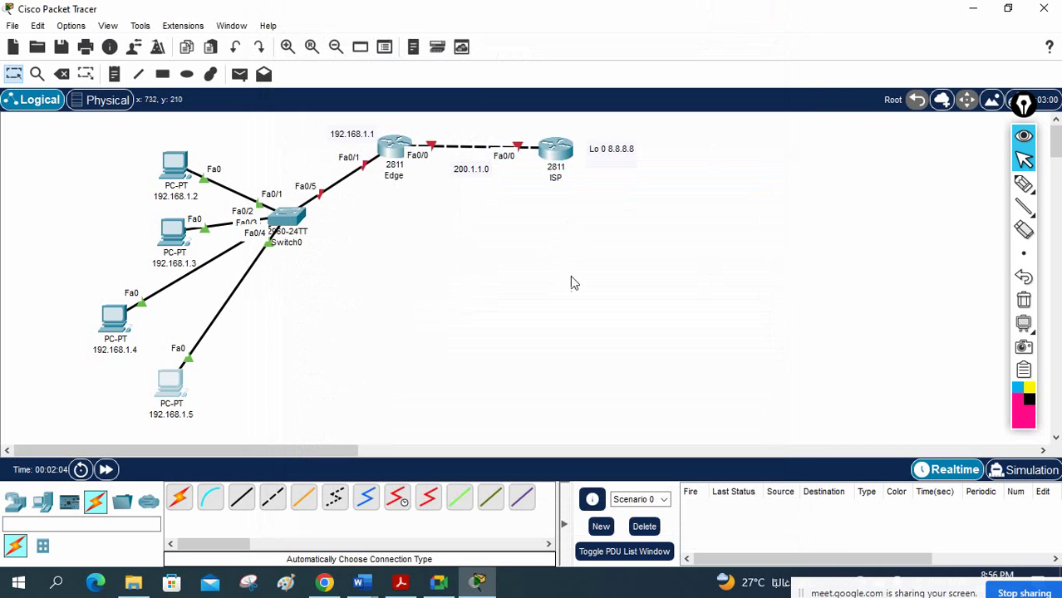
# Add the note "Dynamic NAT Lab:" as a title above and to the left of the top PC.
pyautogui.click(115, 75)
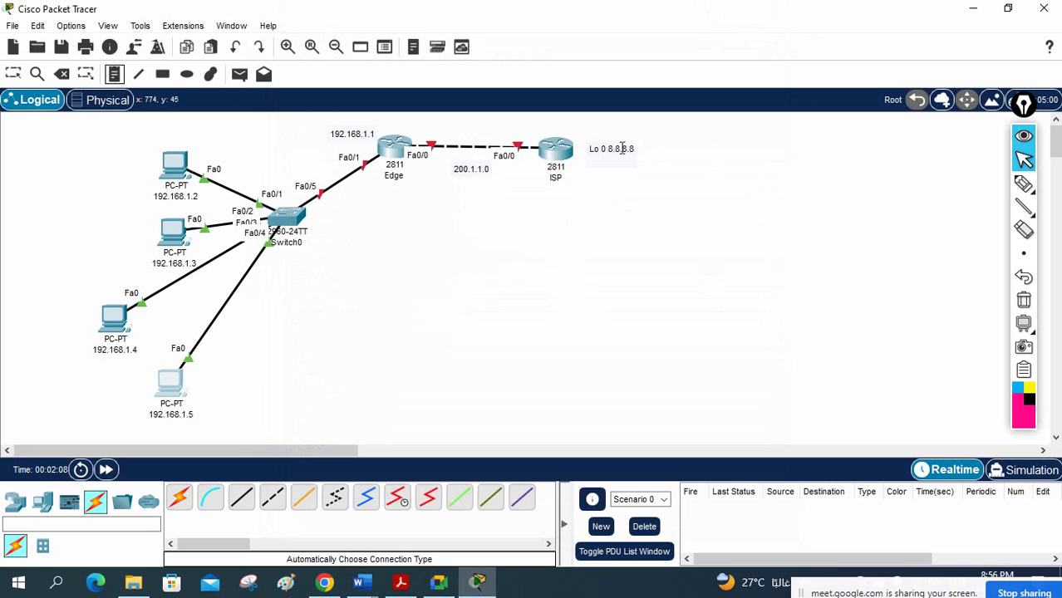
pyautogui.click(41, 131)
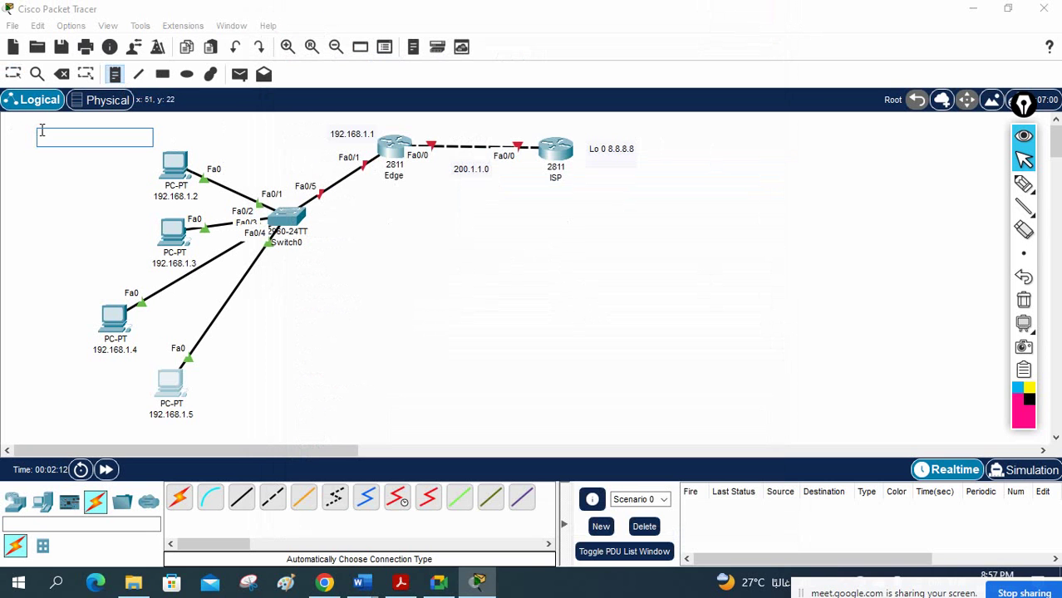
pyautogui.write('o')
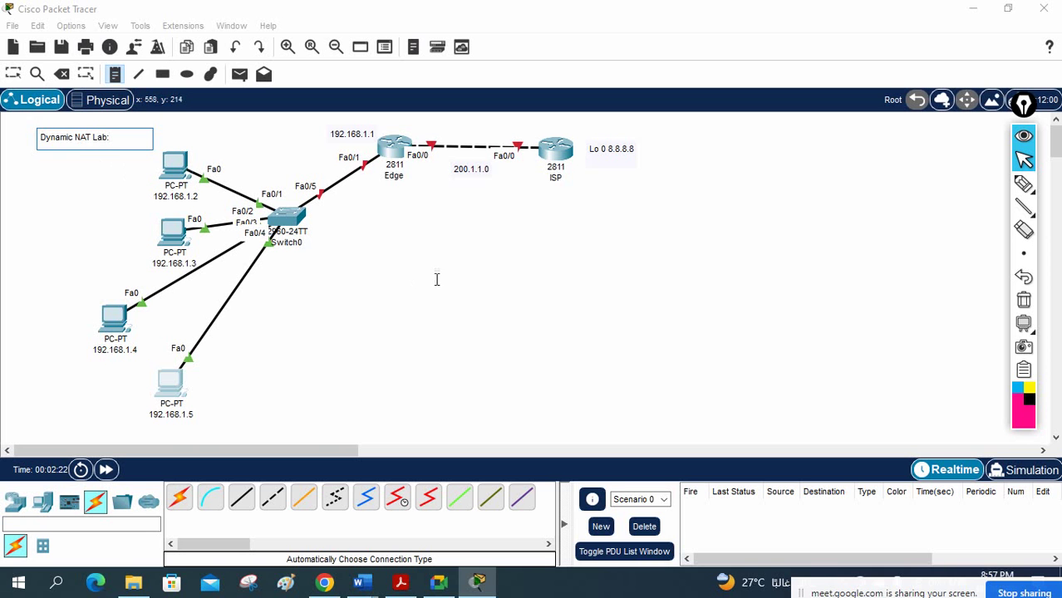
pyautogui.click(462, 292)
pyautogui.click(13, 76)
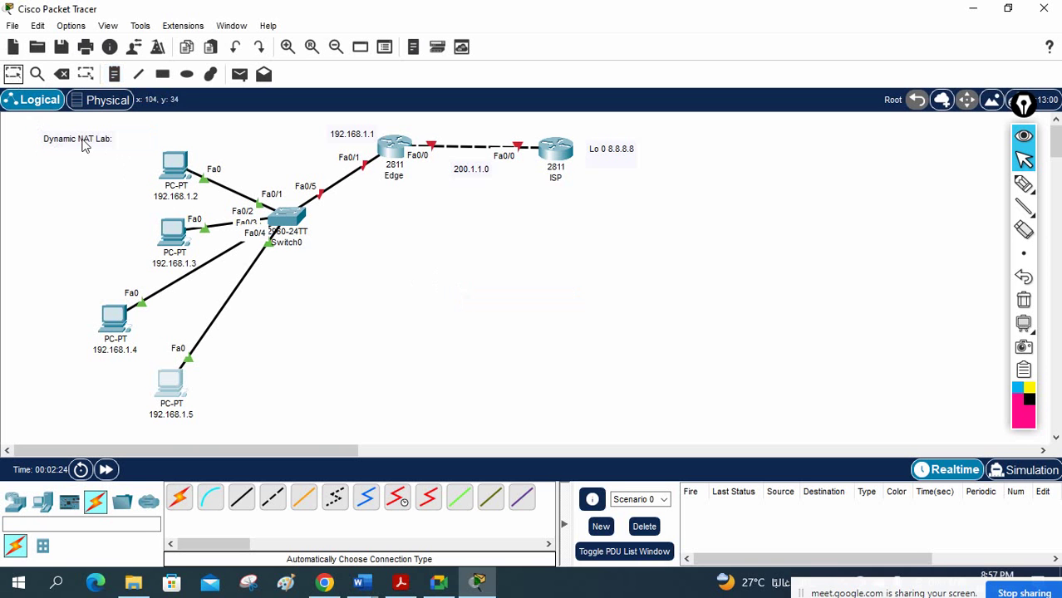
pyautogui.moveTo(83, 142); pyautogui.dragTo(66, 136)
# Open a blank Notepad document beside the topology and write the title line "!Dynamic NAT Lab:".
pyautogui.click(57, 584)
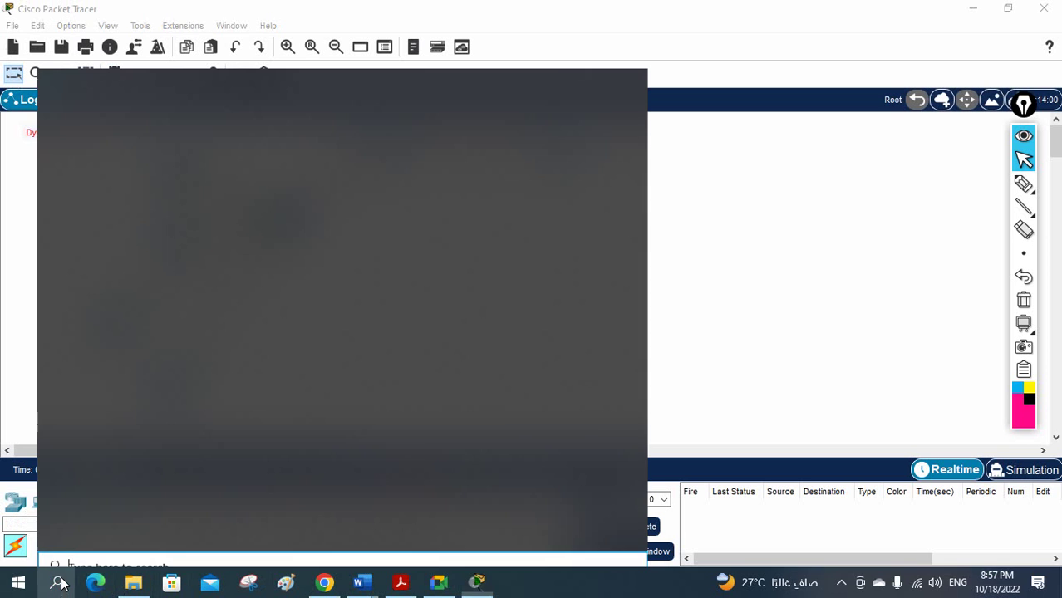
pyautogui.click(197, 367)
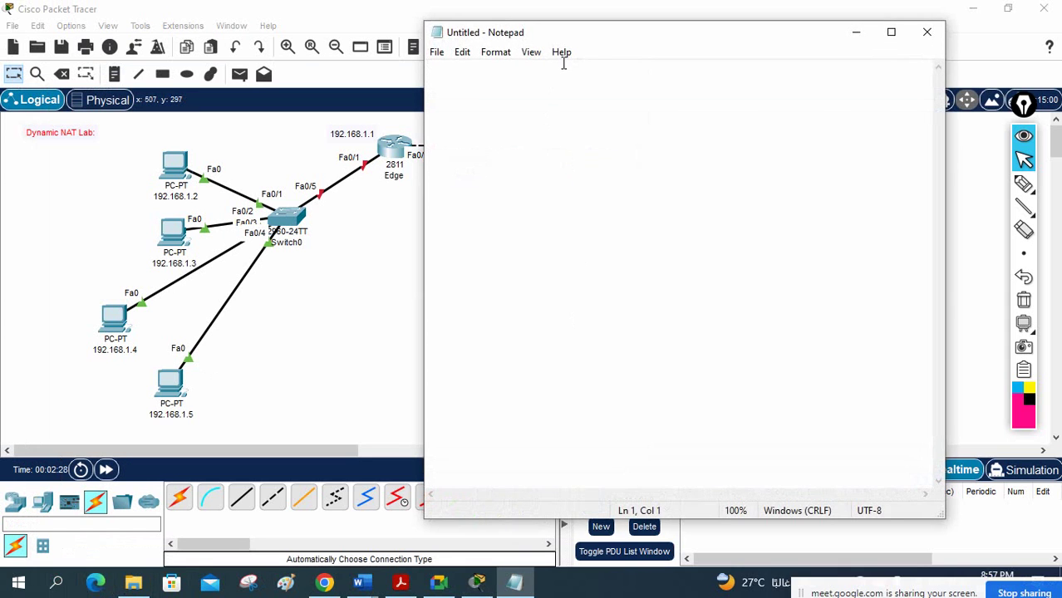
pyautogui.moveTo(586, 38); pyautogui.dragTo(789, 110)
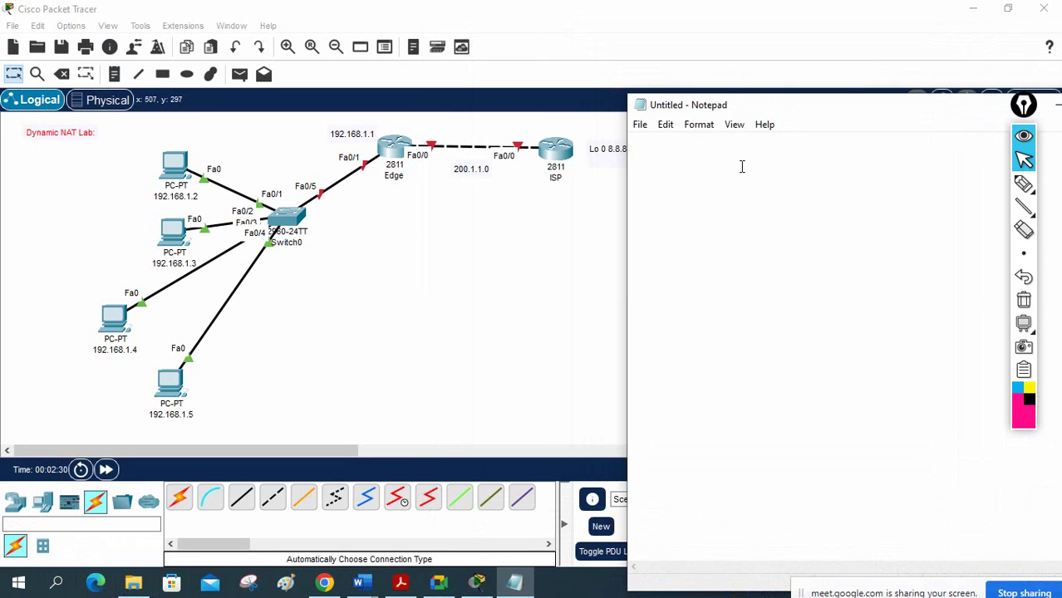
pyautogui.write('!Dynamic')
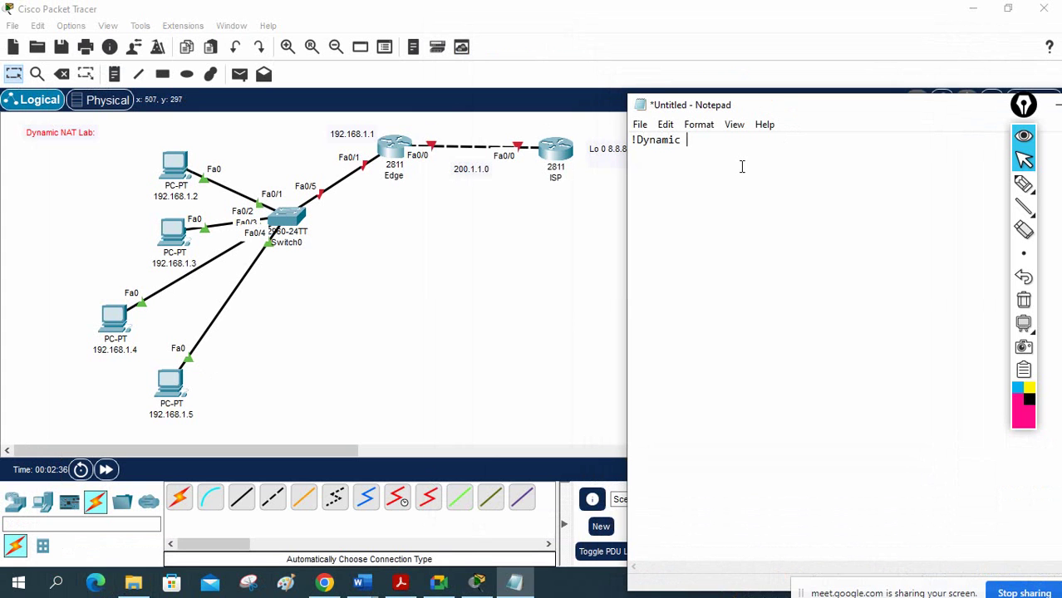
pyautogui.write('L')
pyautogui.press('BackSpace')
pyautogui.write('NAT Lab:  !')
# Write the heading "!ISP Configuration:" followed by the command lines en, config t and hostname ISP.
pyautogui.write('IS')
pyautogui.write('P Con')
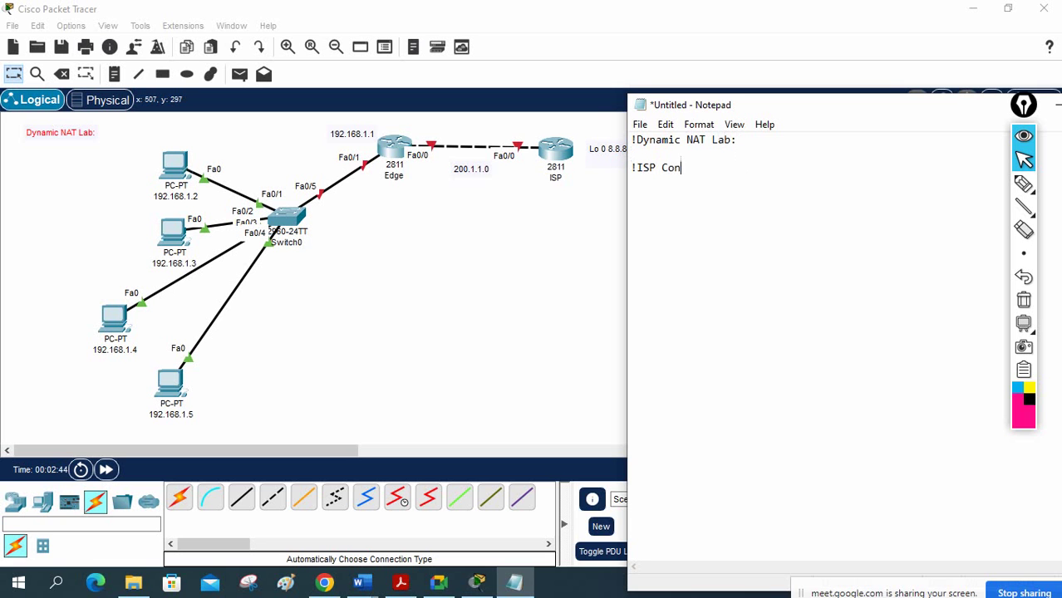
pyautogui.write('figuration:  en config ')
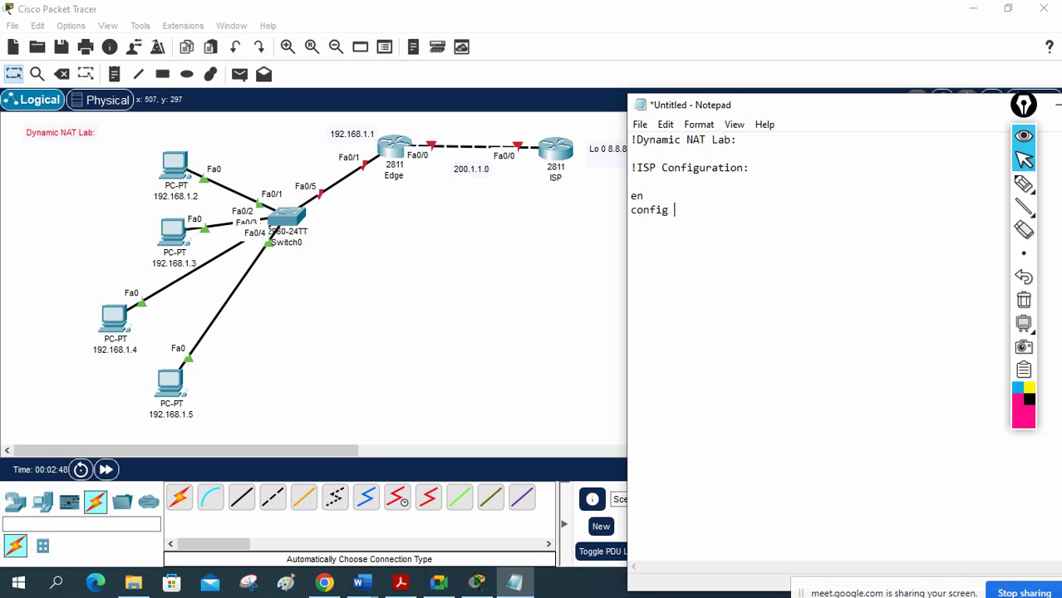
pyautogui.write('t hostname ISP  int f')
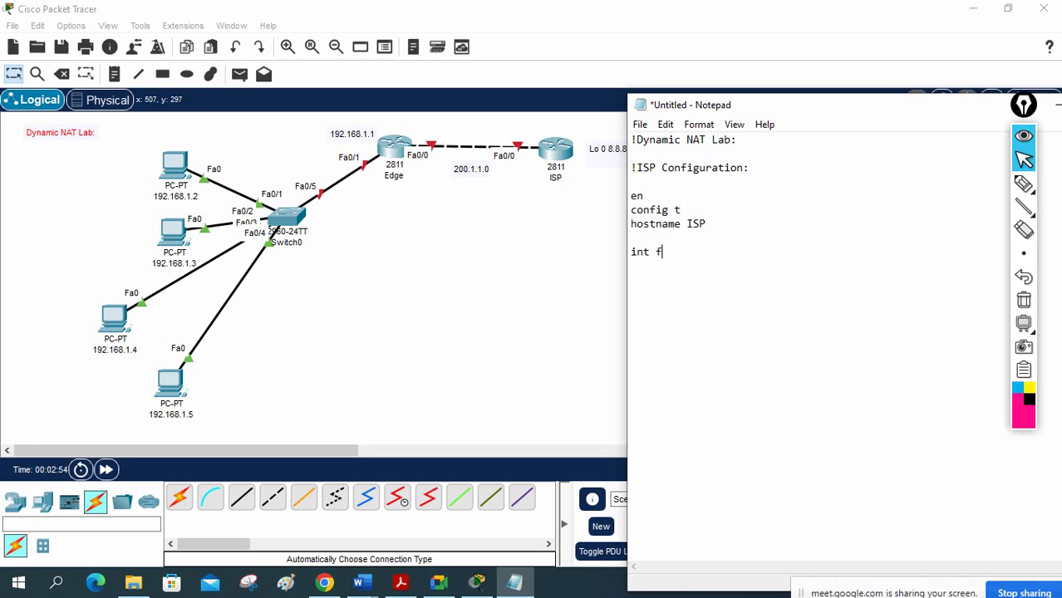
# Write the commands for interface f0/0: ip add 200.1.1.2 255.255.255.0 and no sh.
pyautogui.write('0/0')
pyautogui.press('Return')
pyautogui.write('ip add 200.')
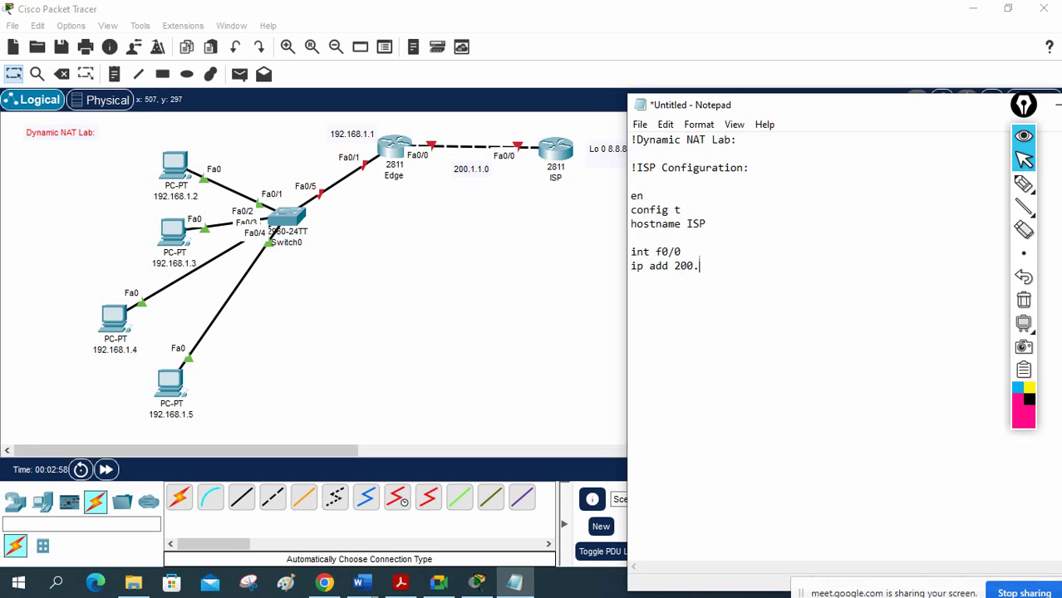
pyautogui.write('1.1.2 255.255.255.')
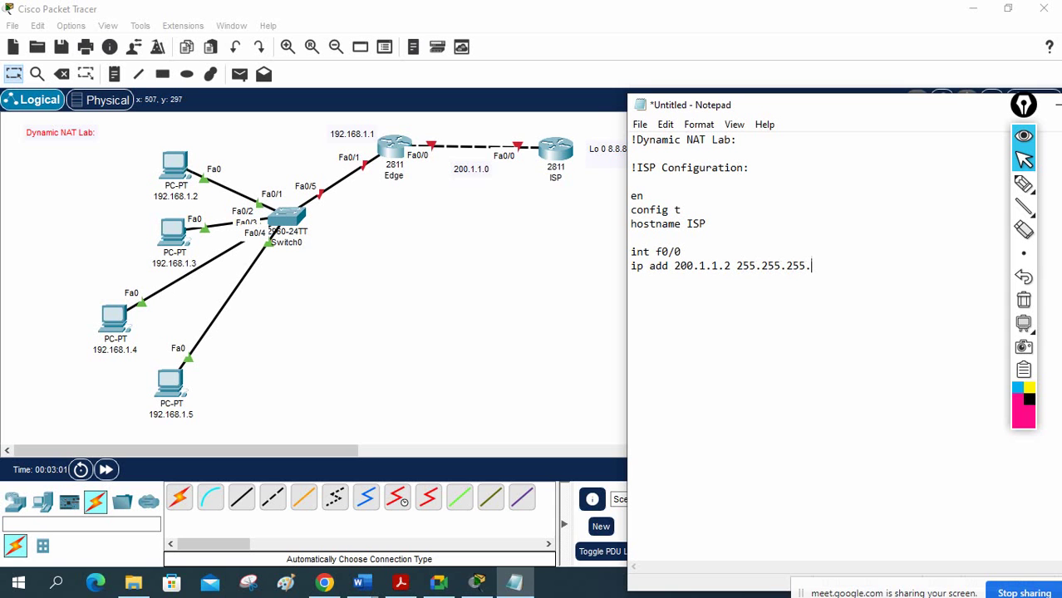
pyautogui.write('0')
pyautogui.press('Return')
pyautogui.press('Return')
# Write the commands int lo 0 and ip add 8.8.8.8 255.0.0.0, and end the ISP section with a dashed separator line.
pyautogui.write('int')
pyautogui.write('d 8.8.8.8 255')
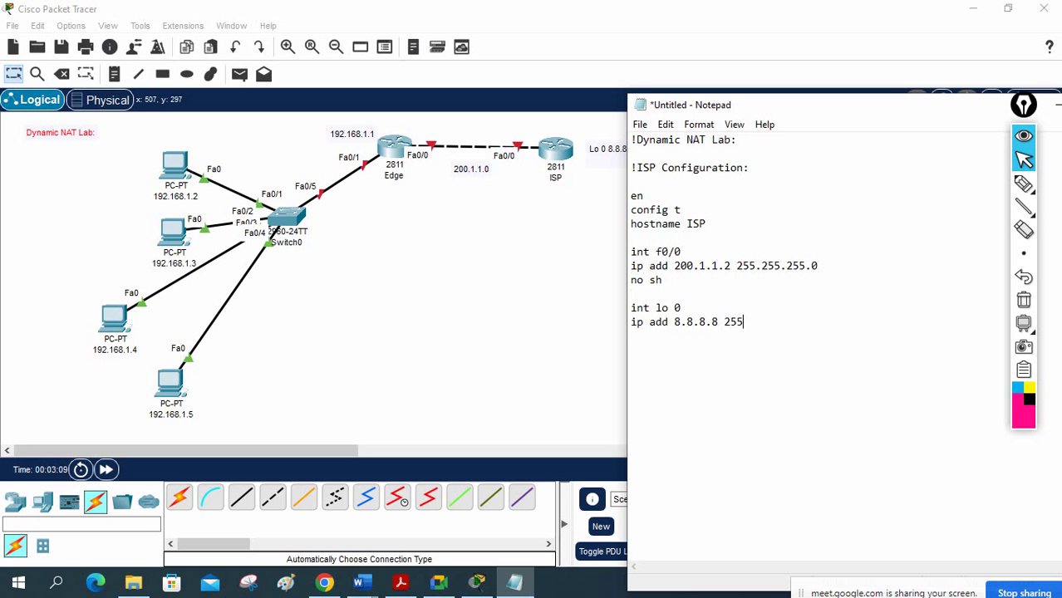
pyautogui.write('0.0.0')
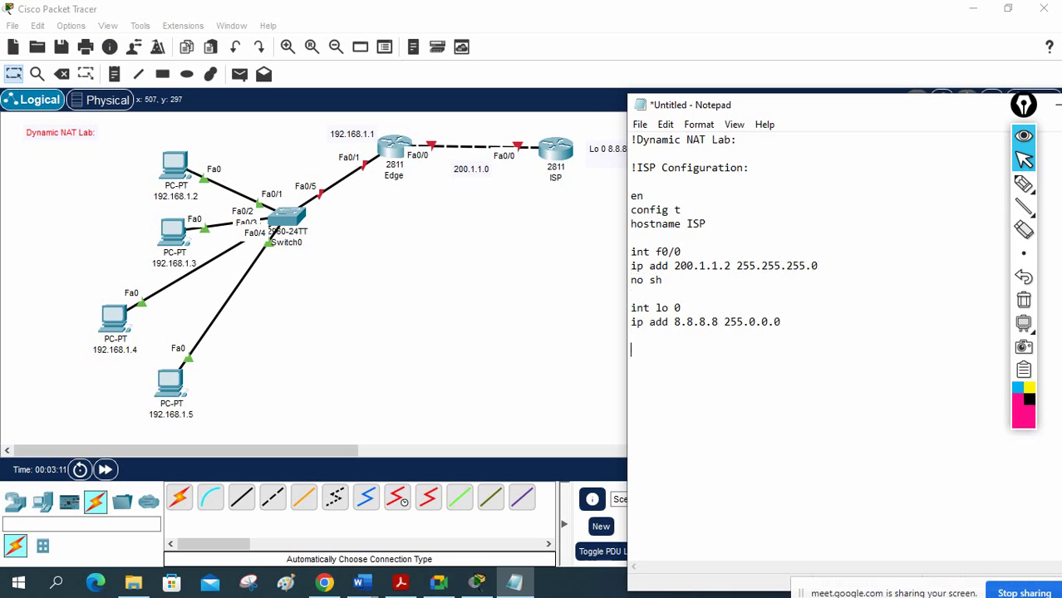
pyautogui.press('Return')
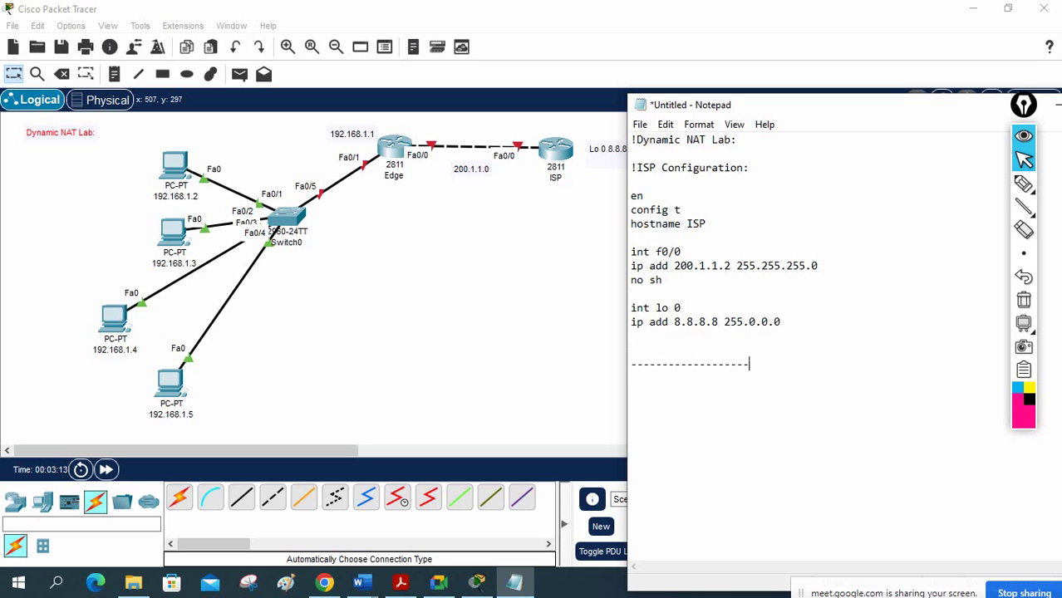
pyautogui.write('------------------------------------')
# Copy the ISP configuration block and open the ISP router's command line full-screen in Cisco Packet Tracer.
pyautogui.moveTo(799, 324); pyautogui.dragTo(594, 166)
pyautogui.hotkey('ctrl', 'c')
pyautogui.click(569, 150)
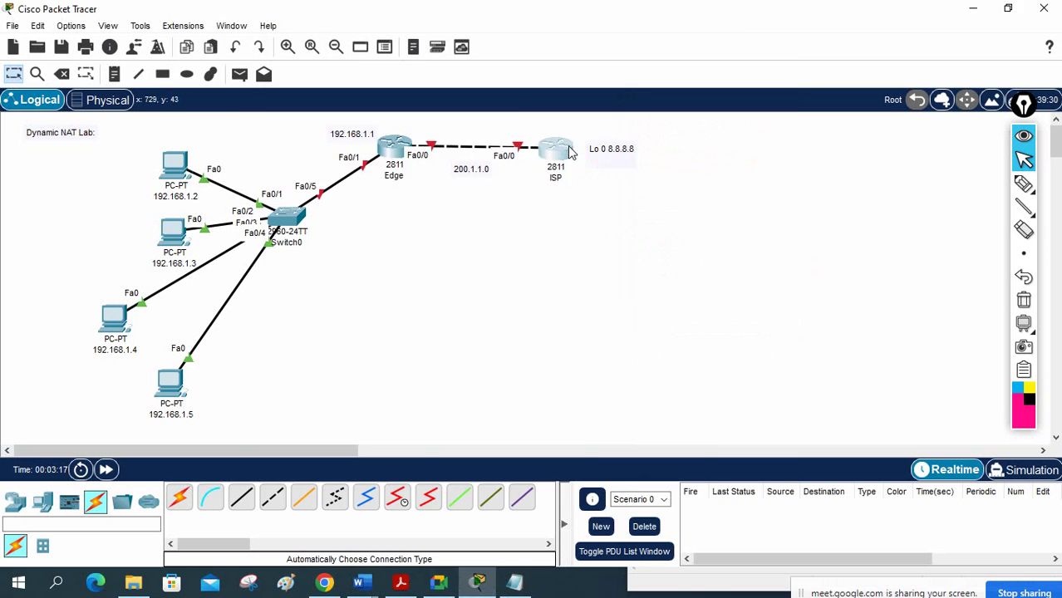
pyautogui.click(375, 56)
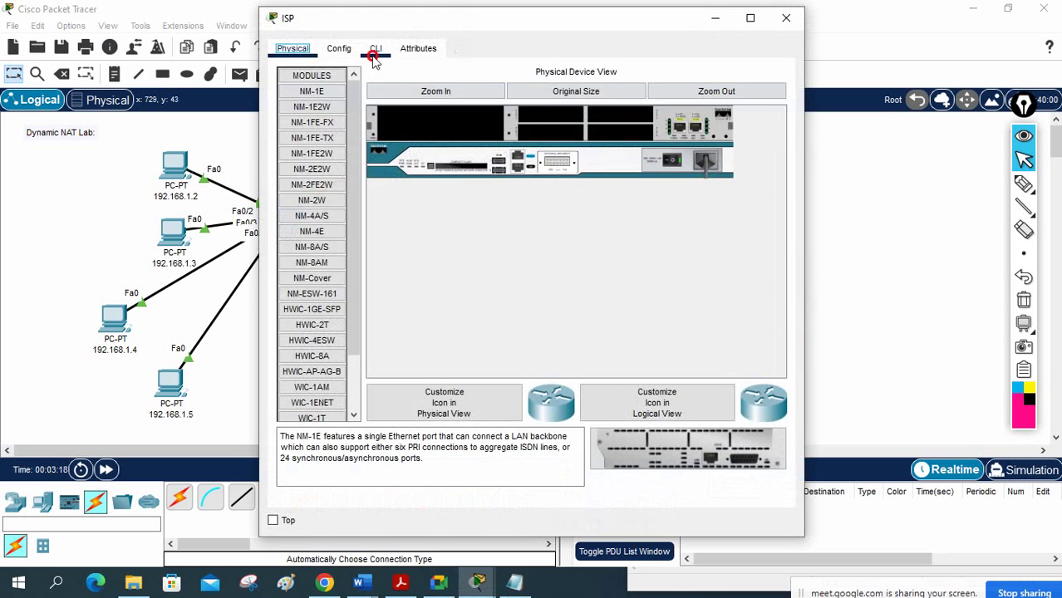
pyautogui.click(750, 18)
# Answer no to the initial configuration dialog and bring up the ISP router's command prompt.
pyautogui.write('no')
pyautogui.press('Return')
pyautogui.press('Return')
pyautogui.press('Return')
pyautogui.press('Return')
pyautogui.press('Return')
pyautogui.press('Return')
pyautogui.press('Return')
pyautogui.press('Return')
pyautogui.press('Return')
pyautogui.press('Return')
pyautogui.press('Return')
pyautogui.press('Return')
pyautogui.press('Return')
pyautogui.press('Return')
pyautogui.press('Return')
pyautogui.press('Return')
pyautogui.press('Return')
pyautogui.press('Return')
pyautogui.press('Return')
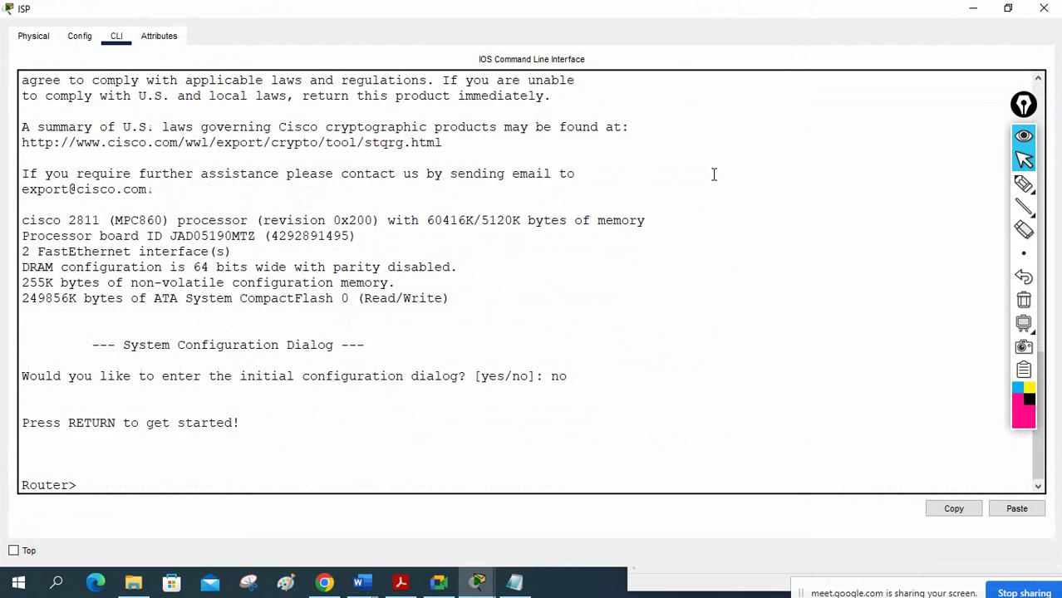
# Paste the copied configuration into the ISP router's command line and run it.
pyautogui.rightClick(652, 223)
pyautogui.click(687, 251)
pyautogui.press('Return')
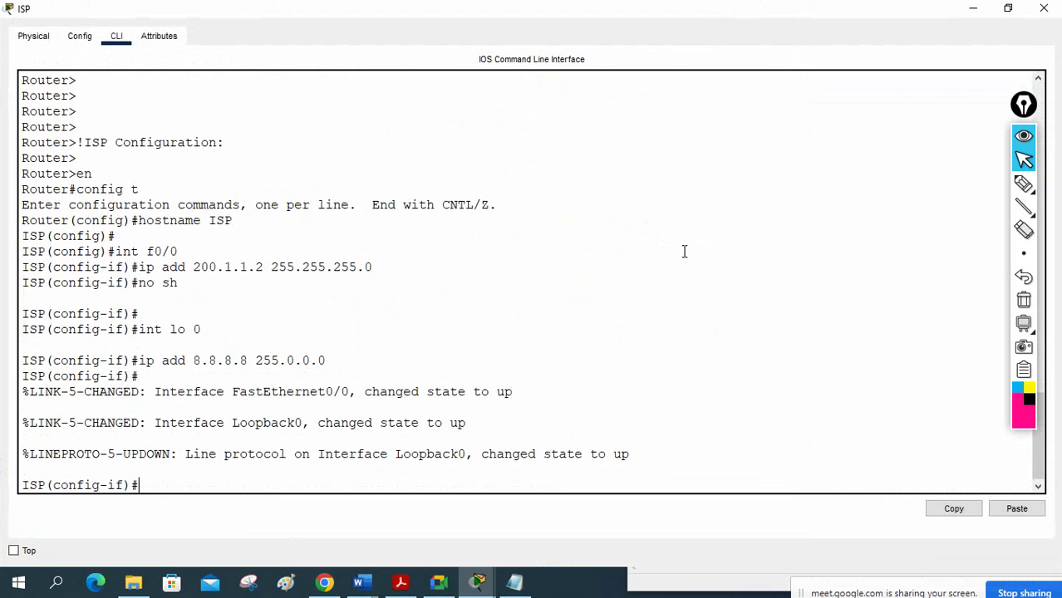
pyautogui.press('Return')
pyautogui.press('Return')
# Leave configuration mode, save the ISP router's configuration with wr and minimize its window.
pyautogui.hotkey('ctrl', 'z')
pyautogui.press('Return')
pyautogui.press('Return')
pyautogui.write('wr')
pyautogui.press('Return')
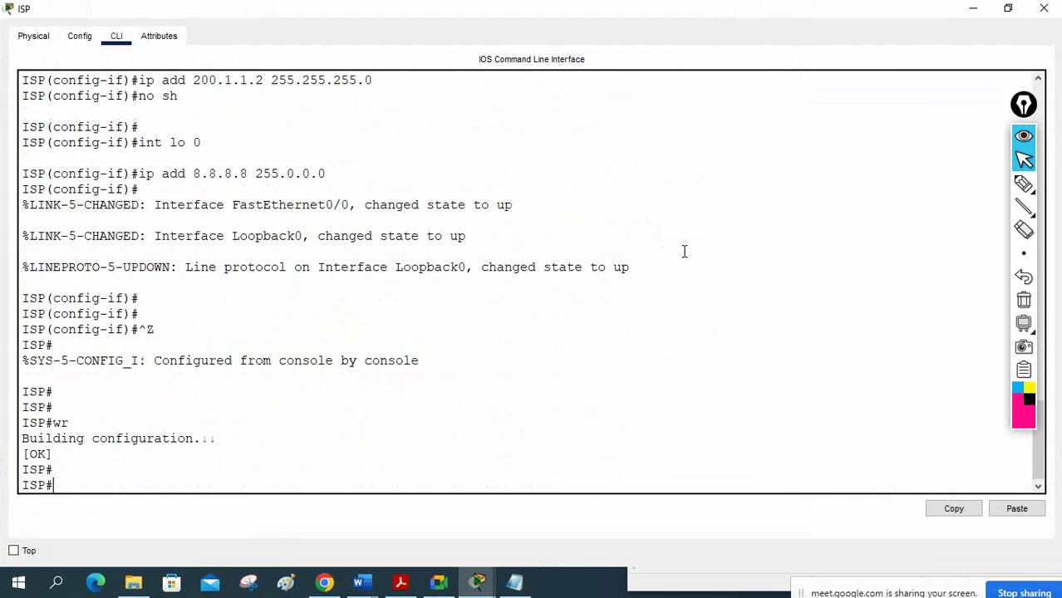
pyautogui.click(973, 8)
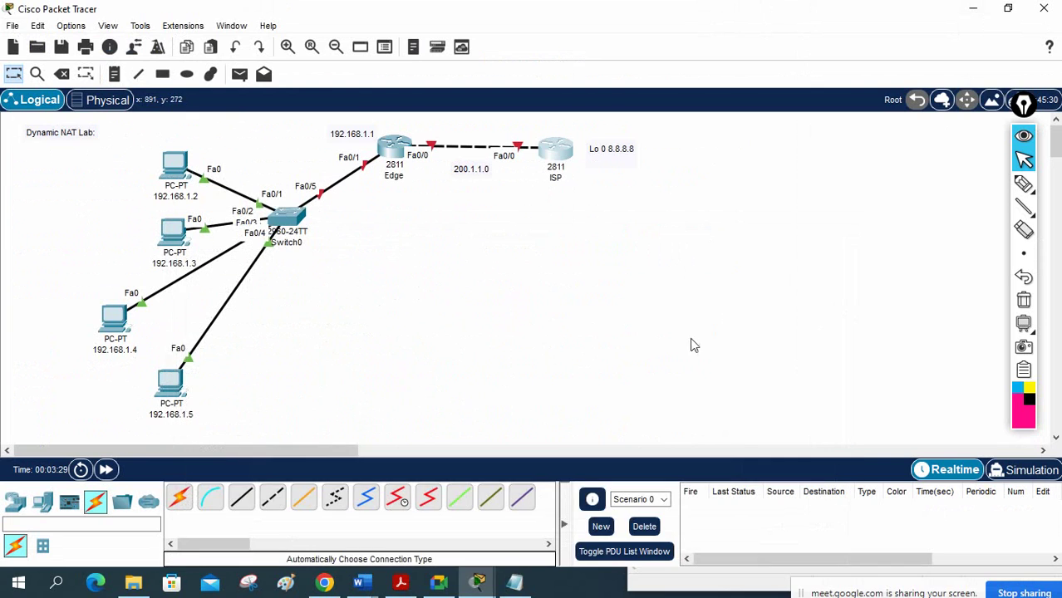
# Switch back to Notepad and add the heading "!Edge Router configuration:" below the dashed separator line.
pyautogui.hotkey('alt', 'Tab')
pyautogui.click(685, 394)
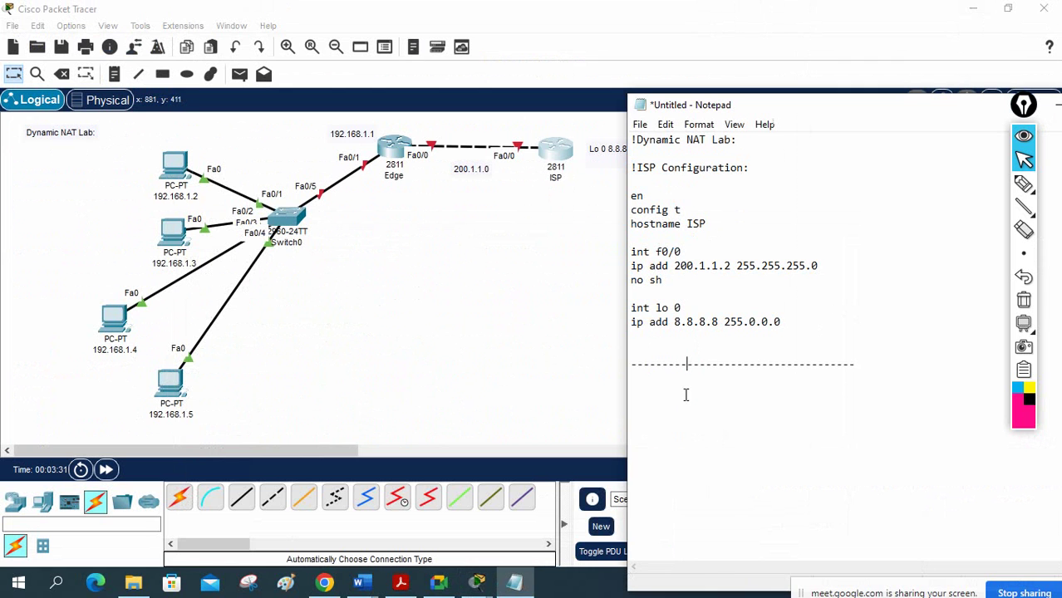
pyautogui.click(880, 363)
pyautogui.press('Return')
pyautogui.write('ee')
pyautogui.press('Return')
pyautogui.press('BackSpace')
pyautogui.press('BackSpace')
pyautogui.press('BackSpace')
pyautogui.write('!Edge Router configuration:')
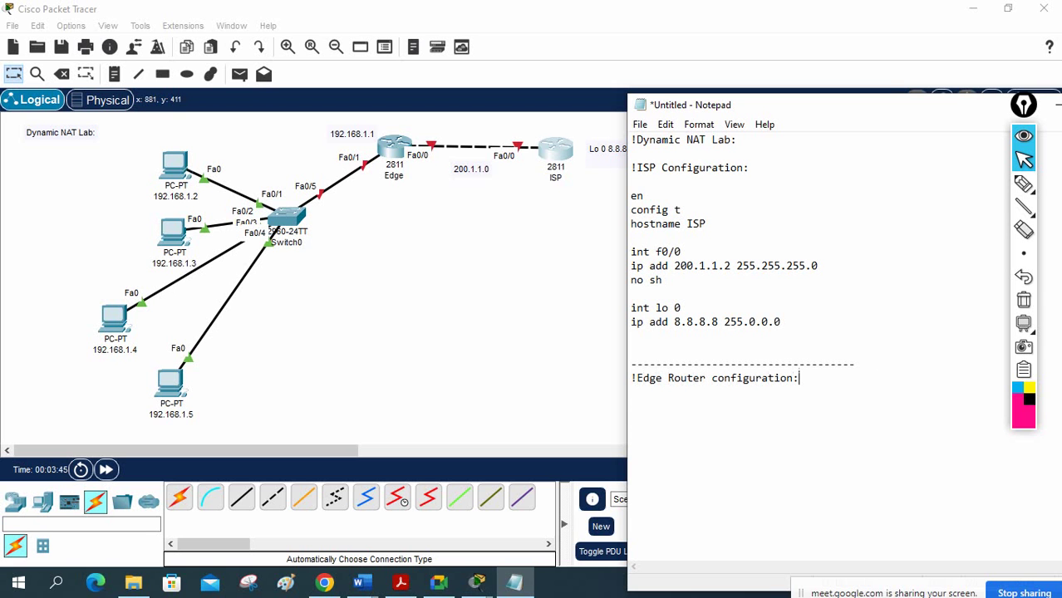
# Add the lines en, config t and hostname EDGE beneath the Edge Router configuration heading.
pyautogui.press('Return')
pyautogui.press('Return')
pyautogui.write('en')
pyautogui.press('Return')
pyautogui.write('config t')
pyautogui.press('Return')
pyautogui.write('hostname')
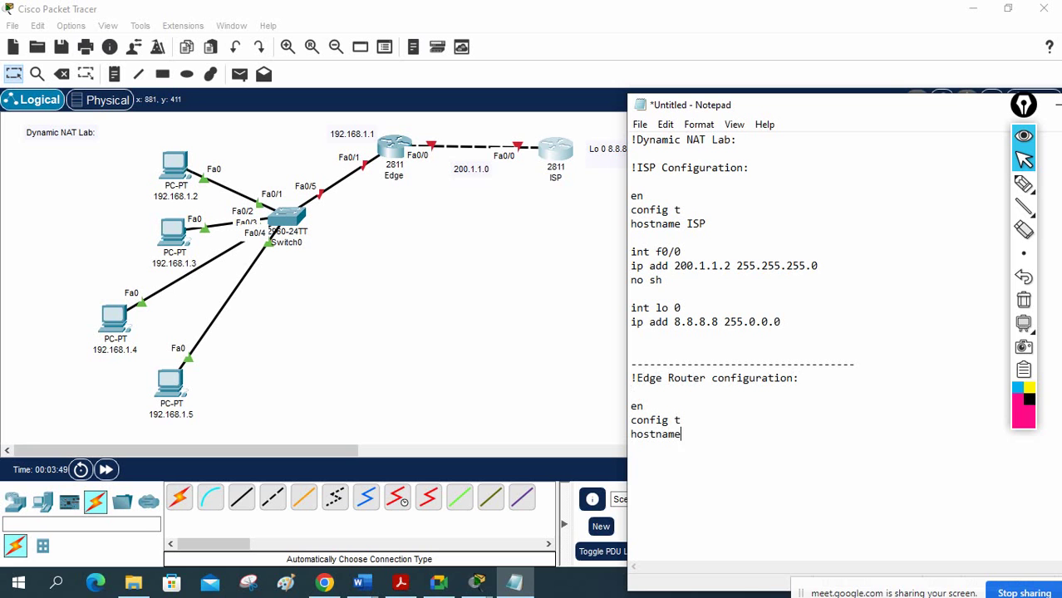
pyautogui.write(' EDGE  ')
# Script interface f0/0 of the Edge router with ip add 200.1.1.1 255.255.255.0 and no sh.
pyautogui.write('int f0')
pyautogui.write('/0')
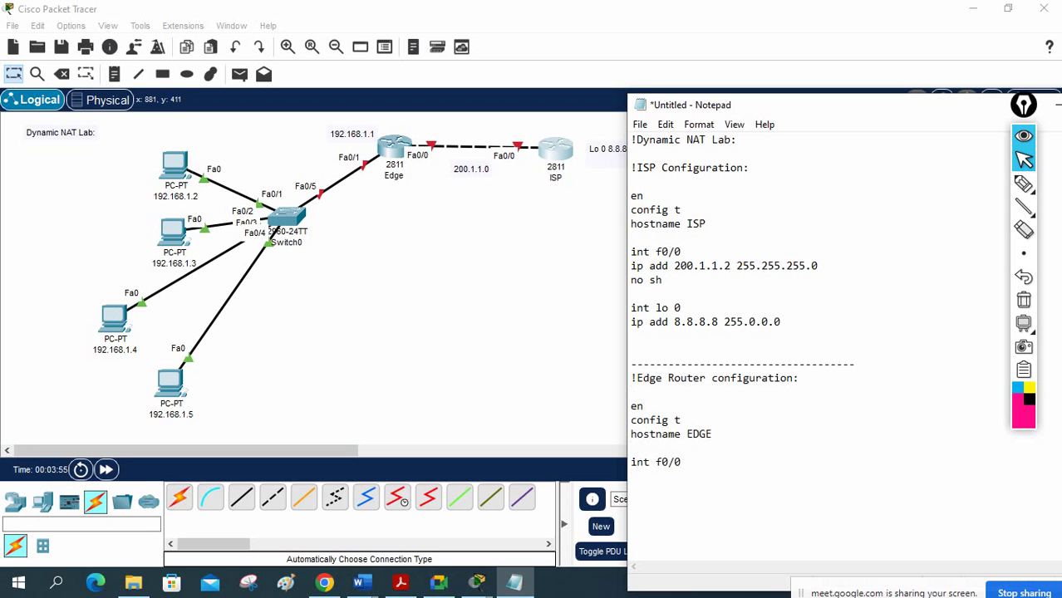
pyautogui.press('Return')
pyautogui.write('ip add 200.1.1.1 2')
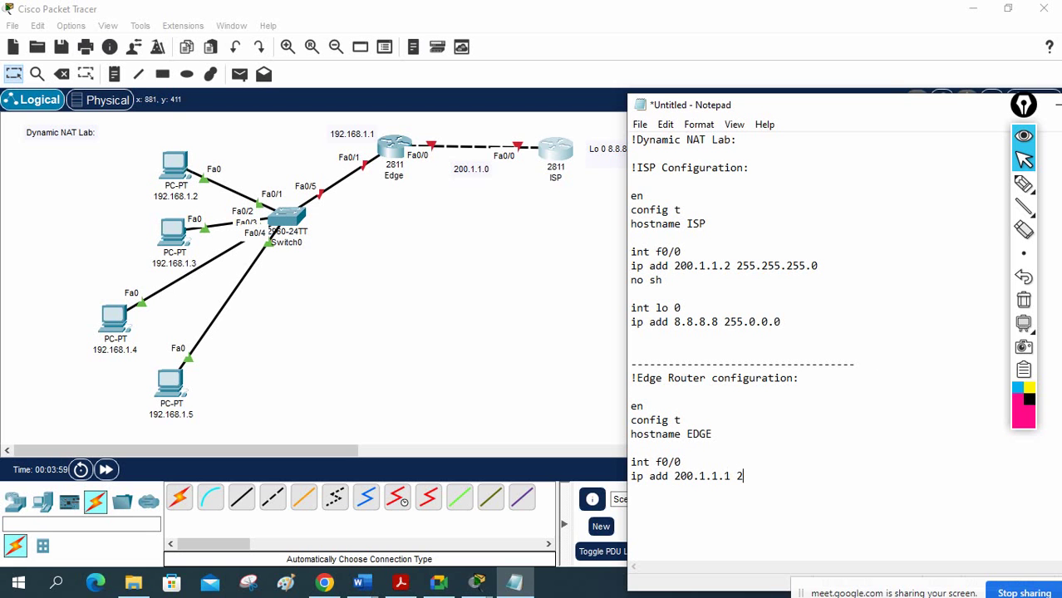
pyautogui.write('55.255.255.0')
pyautogui.press('Return')
pyautogui.write('no s')
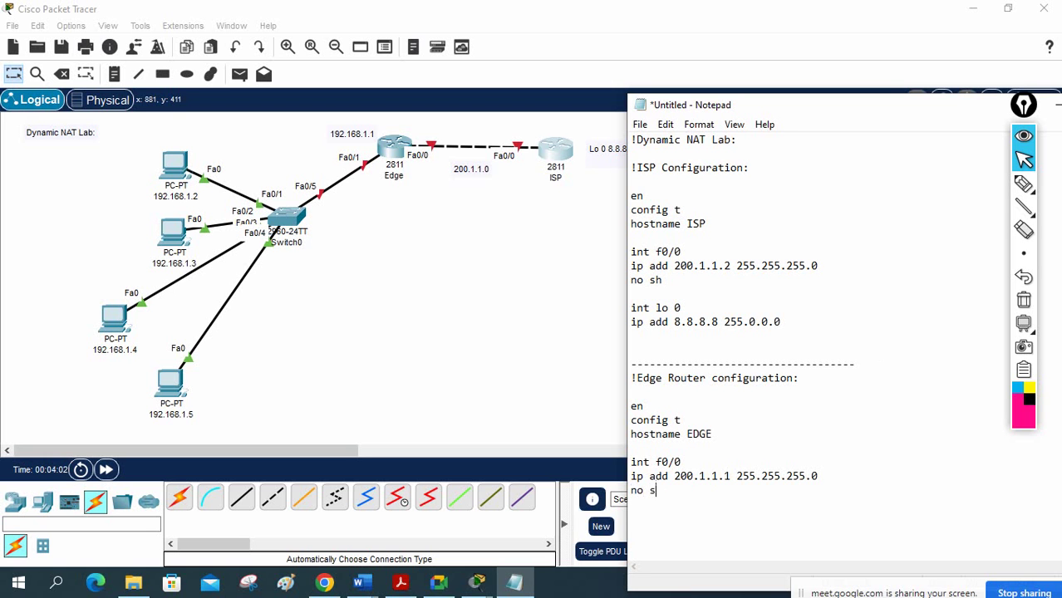
# Script interface f0/1 of the Edge router with ip add 192.168.1.1 255.255.255.0 and no sh.
pyautogui.write('h  int f0/1')
pyautogui.press('Return')
pyautogui.write('ip add ')
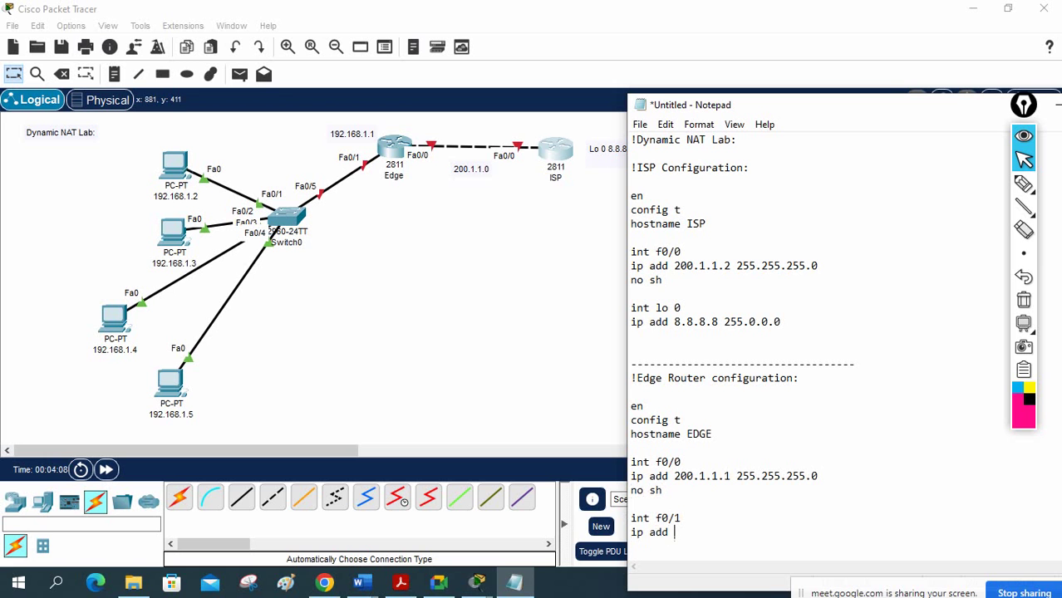
pyautogui.write('192.168.1.1 255.2')
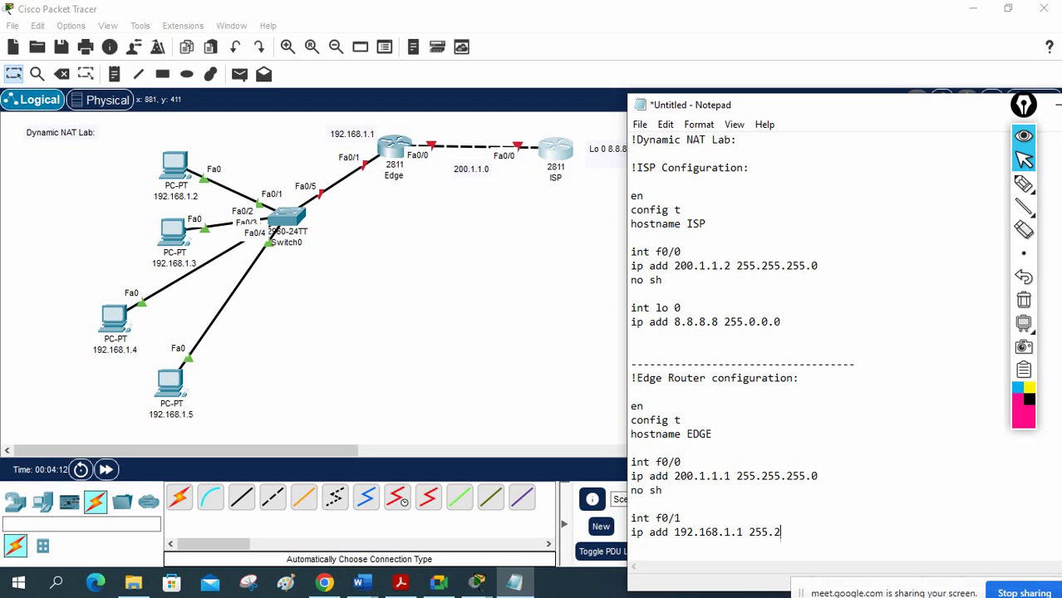
pyautogui.write('55.255.0')
pyautogui.press('Return')
pyautogui.write('no sh')
pyautogui.press('Return')
# Add the default route line "ip route 0.0.0.0 0.0.0.0 200.1.1.2" below the Edge interface commands.
pyautogui.press('Return')
pyautogui.press('Return')
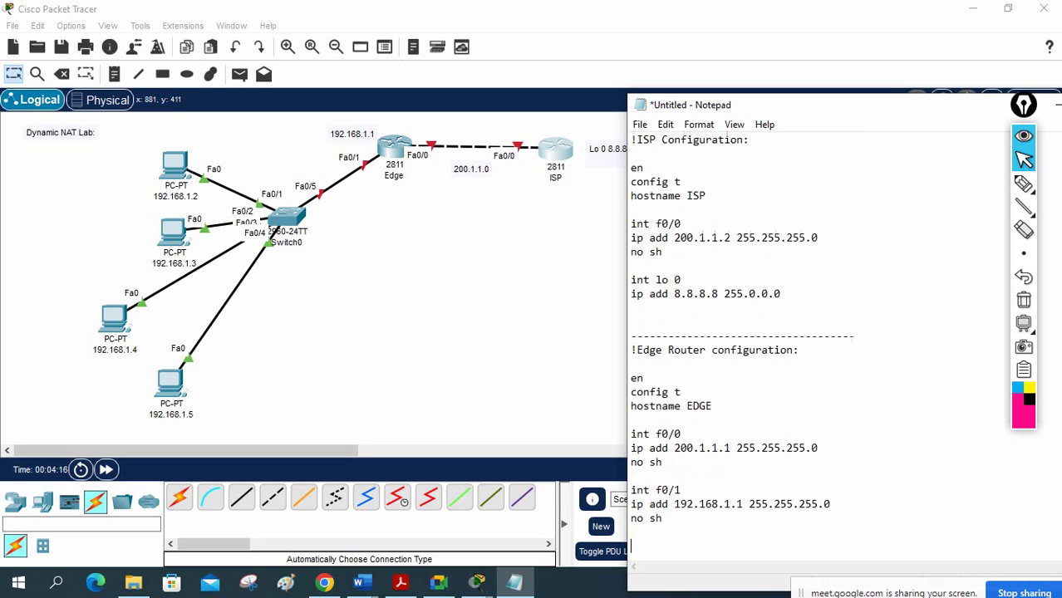
pyautogui.write('ip route ')
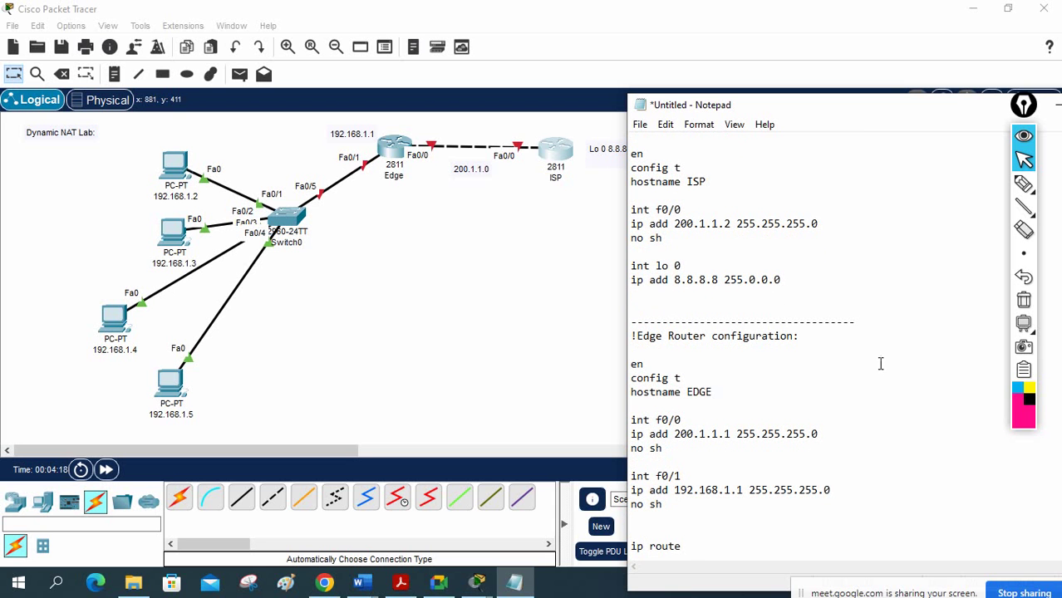
pyautogui.write('0.0.0.0 0.0.0.0 20')
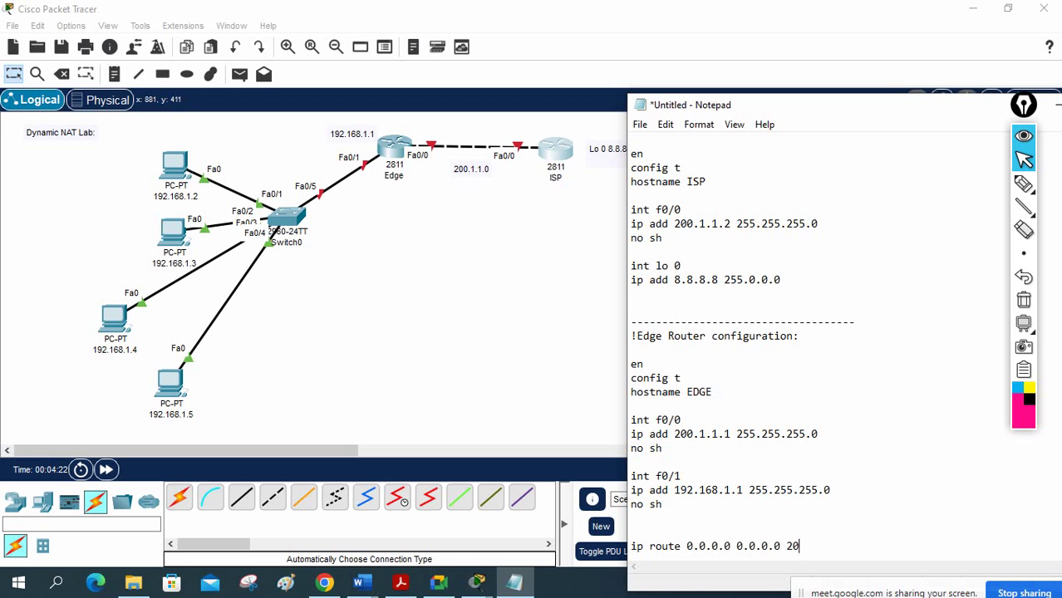
pyautogui.write('0.1.1.12')
pyautogui.press('Return')
pyautogui.press('Return')
pyautogui.press('Return')
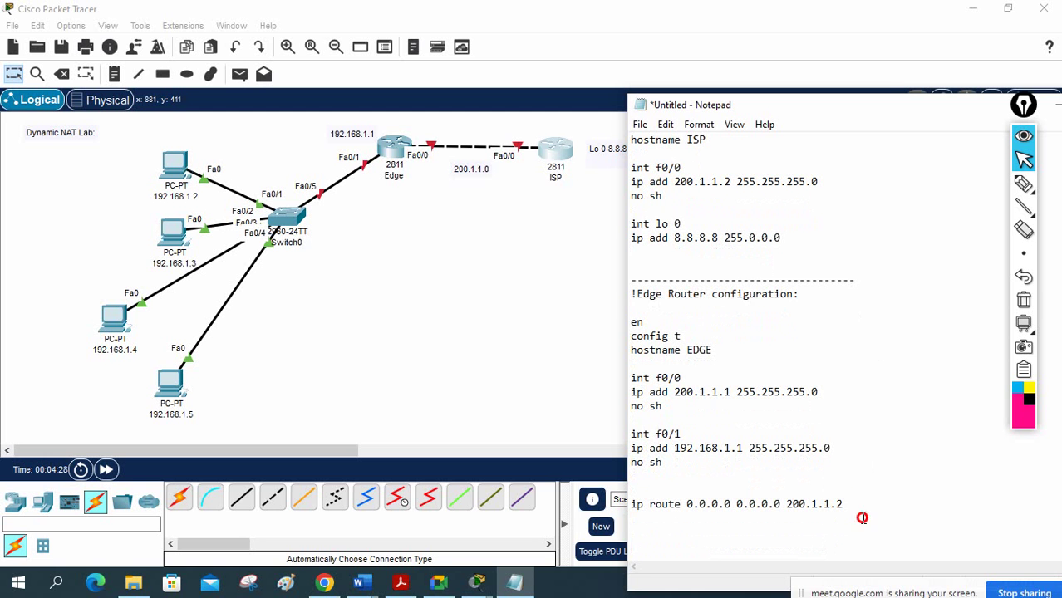
# Copy the whole Edge Router configuration and open the Edge router's command line in a maximized window.
pyautogui.moveTo(861, 509); pyautogui.dragTo(628, 293)
pyautogui.hotkey('ctrl', 'c')
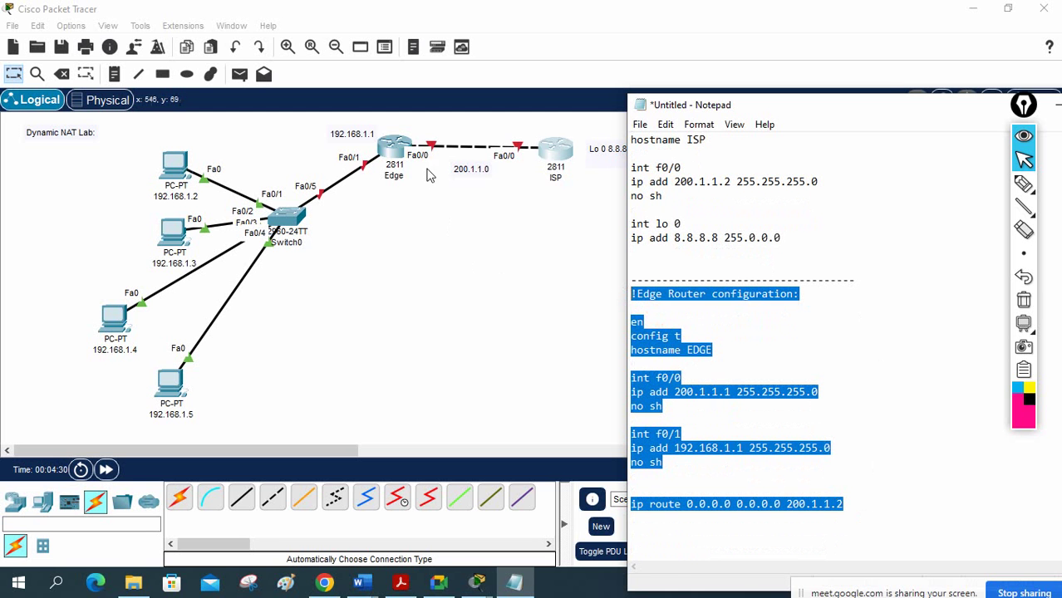
pyautogui.click(399, 155)
pyautogui.click(376, 49)
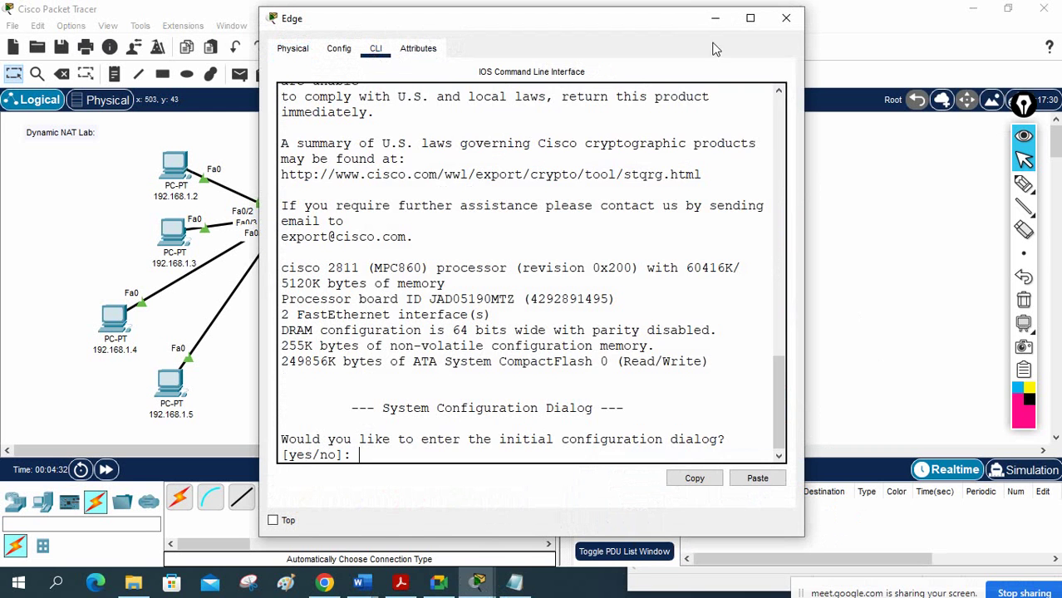
pyautogui.click(751, 17)
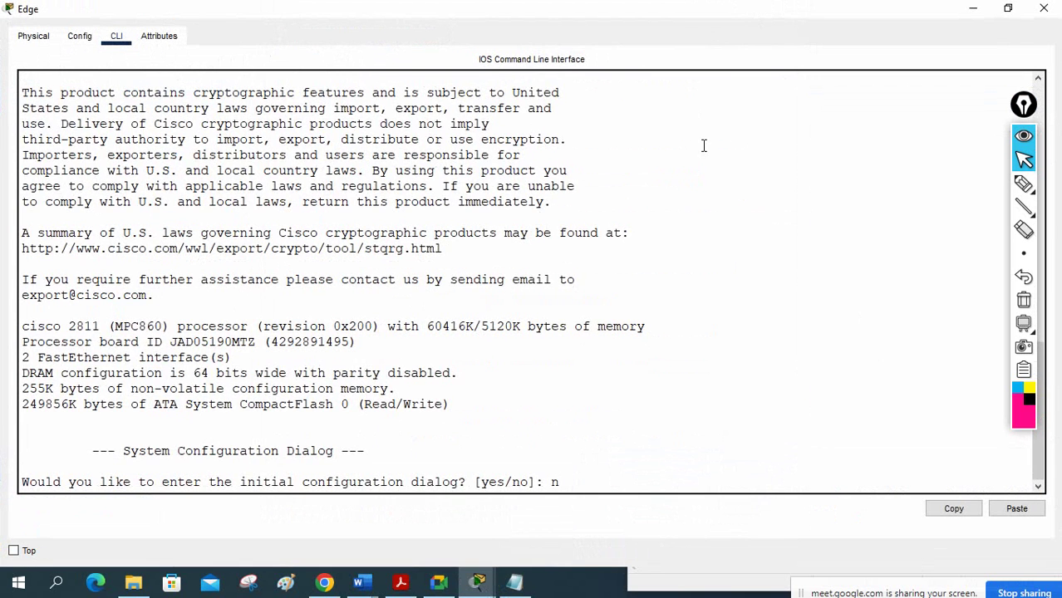
# Answer no to the initial configuration dialog and bring up the Edge router's command prompt.
pyautogui.write('o')
pyautogui.press('Return')
pyautogui.press('Return')
pyautogui.press('Return')
pyautogui.press('Return')
pyautogui.press('Return')
pyautogui.press('Return')
pyautogui.press('Return')
pyautogui.press('Return')
pyautogui.press('Return')
pyautogui.press('Return')
pyautogui.press('Return')
pyautogui.press('Return')
pyautogui.press('Return')
# Paste and run the copied configuration in the Edge router's command line, and minimize its window.
pyautogui.rightClick(585, 386)
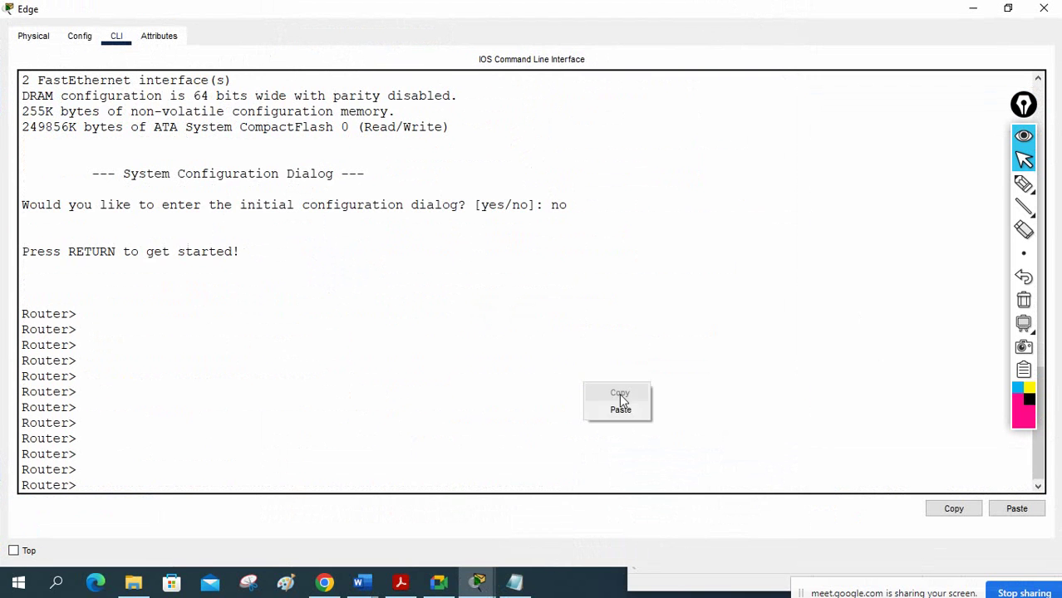
pyautogui.click(623, 408)
pyautogui.press('Return')
pyautogui.press('Return')
pyautogui.press('Return')
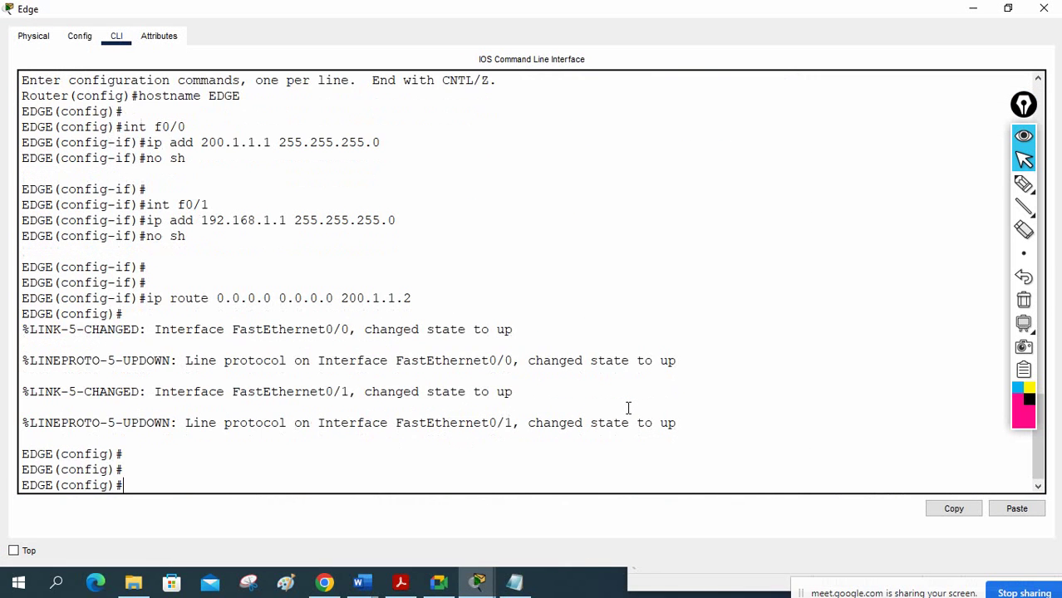
pyautogui.scroll(2, 582, 379)
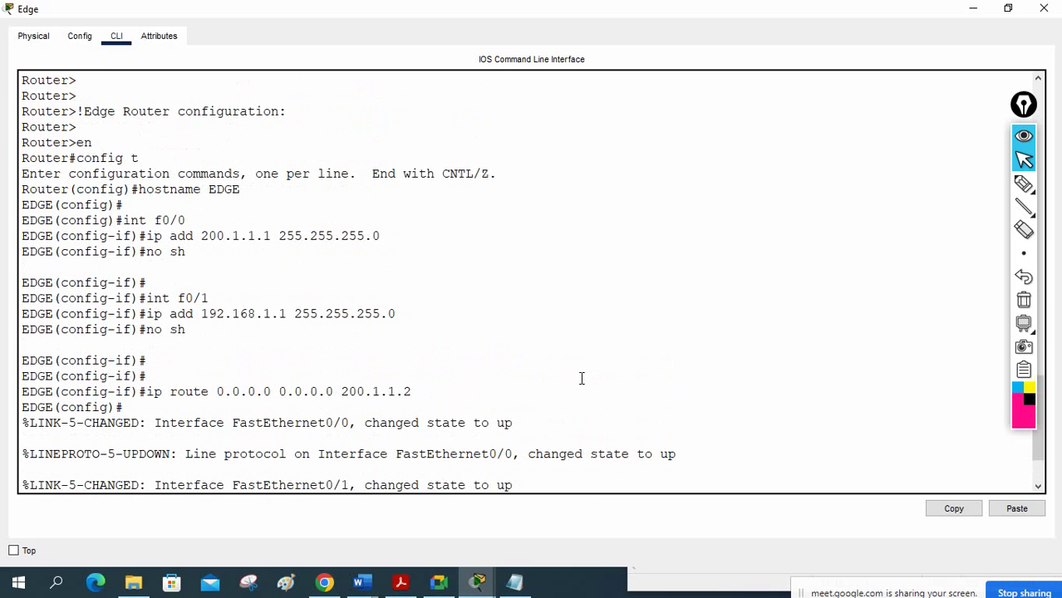
pyautogui.click(973, 8)
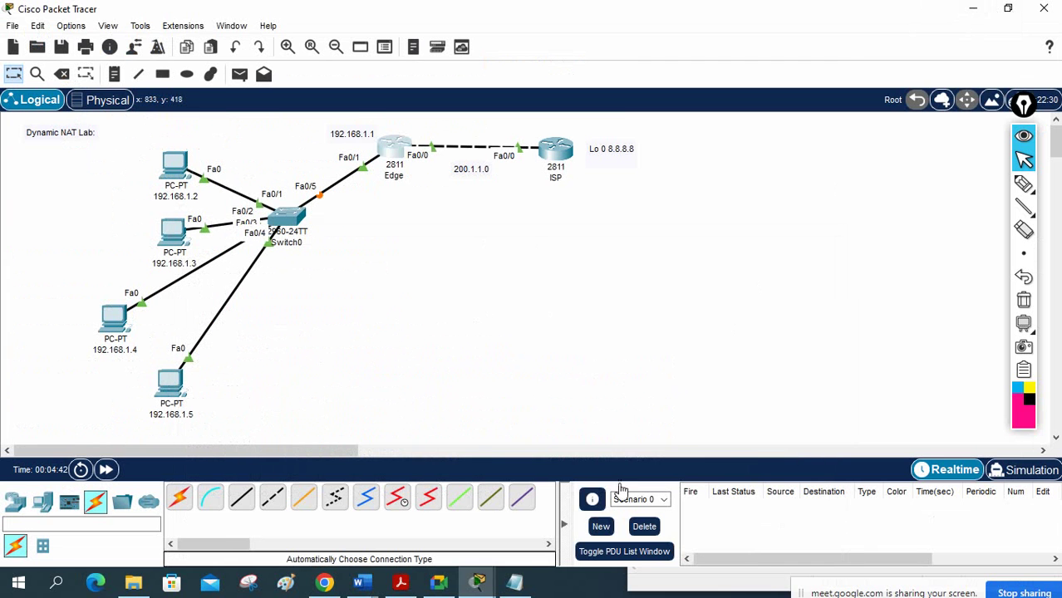
# Switch back to Notepad and add the heading "! Dynamic NAT Configuration:" and the text "access-list 1 permit" below the default route.
pyautogui.click(515, 582)
pyautogui.click(773, 330)
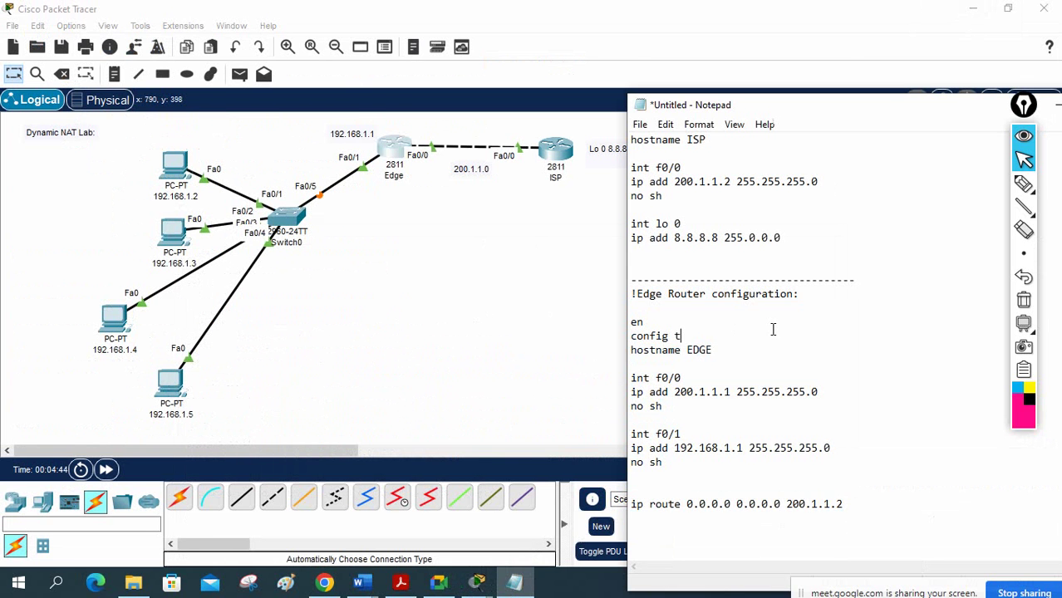
pyautogui.scroll(-1, 886, 466)
pyautogui.click(888, 489)
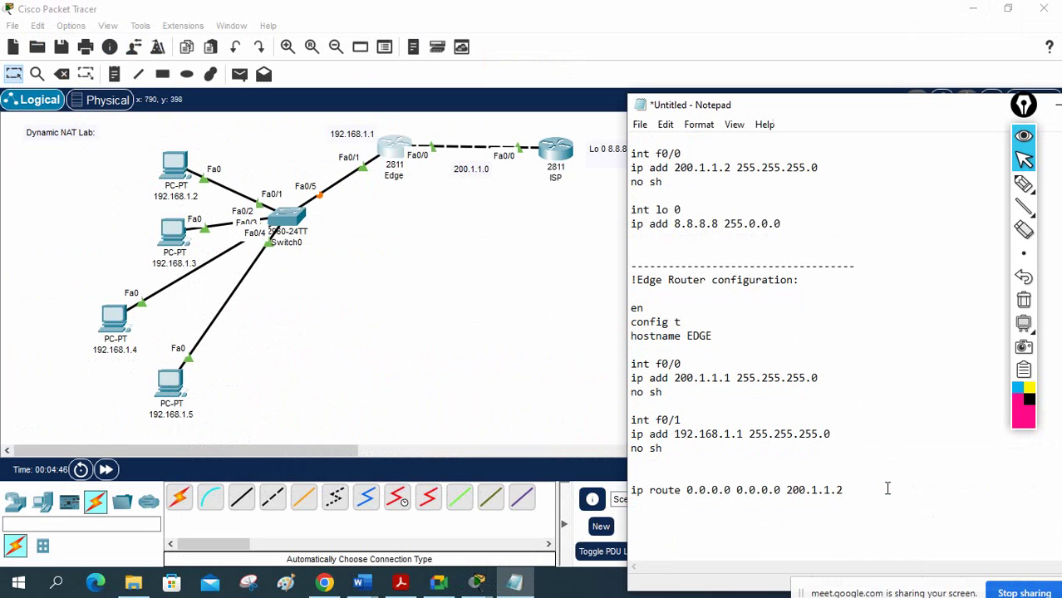
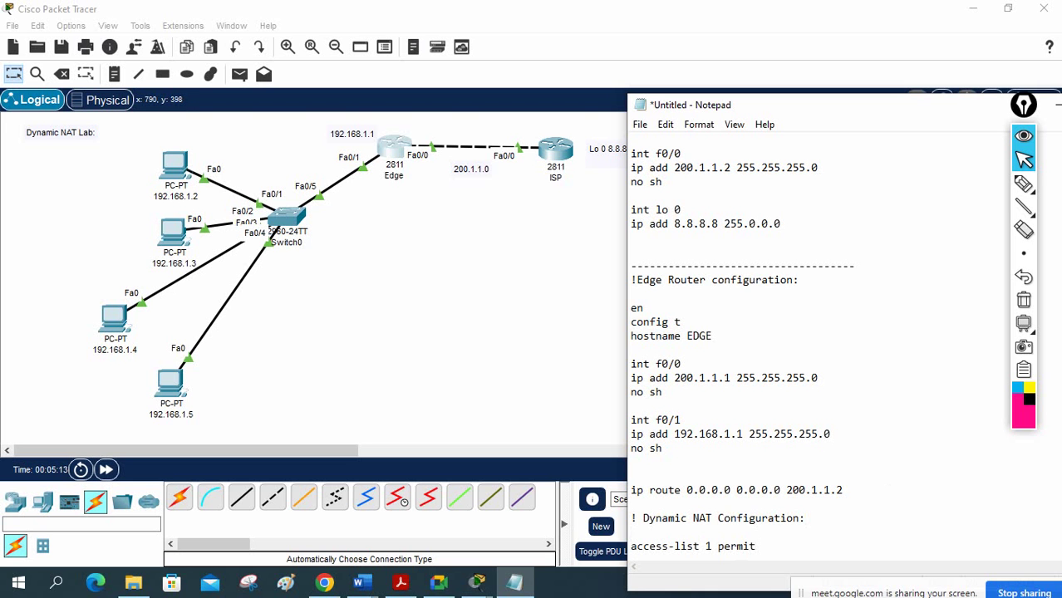
# Circle the Edge router's 192.168.1.1 label with the annotation pen and underline the four PC addresses.
pyautogui.click(1024, 184)
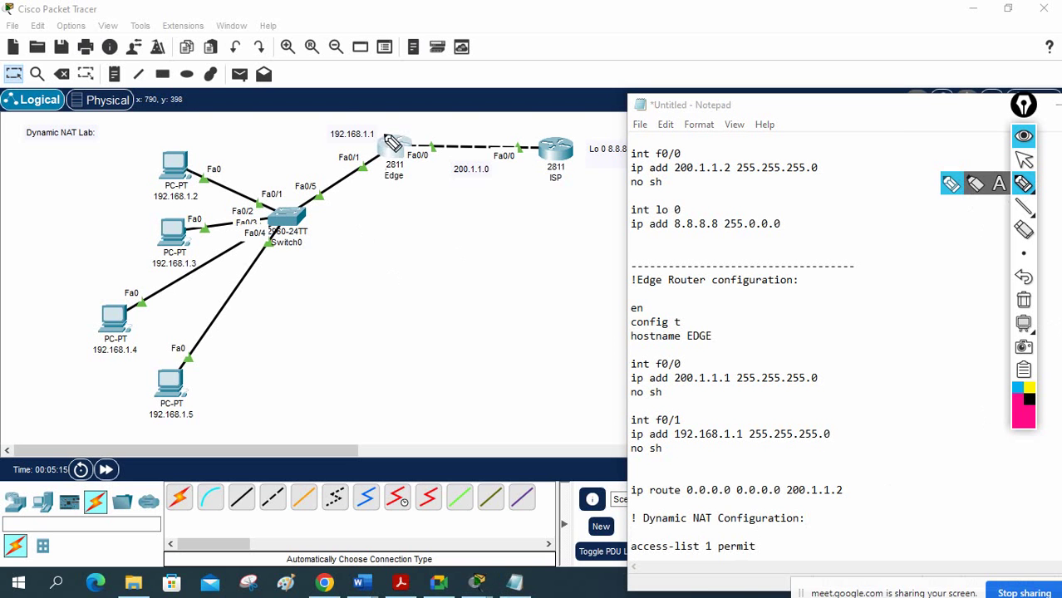
pyautogui.moveTo(374, 127)
pyautogui.mouseDown()
pyautogui.moveTo(322, 130)
pyautogui.moveTo(373, 135)
pyautogui.mouseUp()
pyautogui.moveTo(197, 199); pyautogui.dragTo(155, 198)
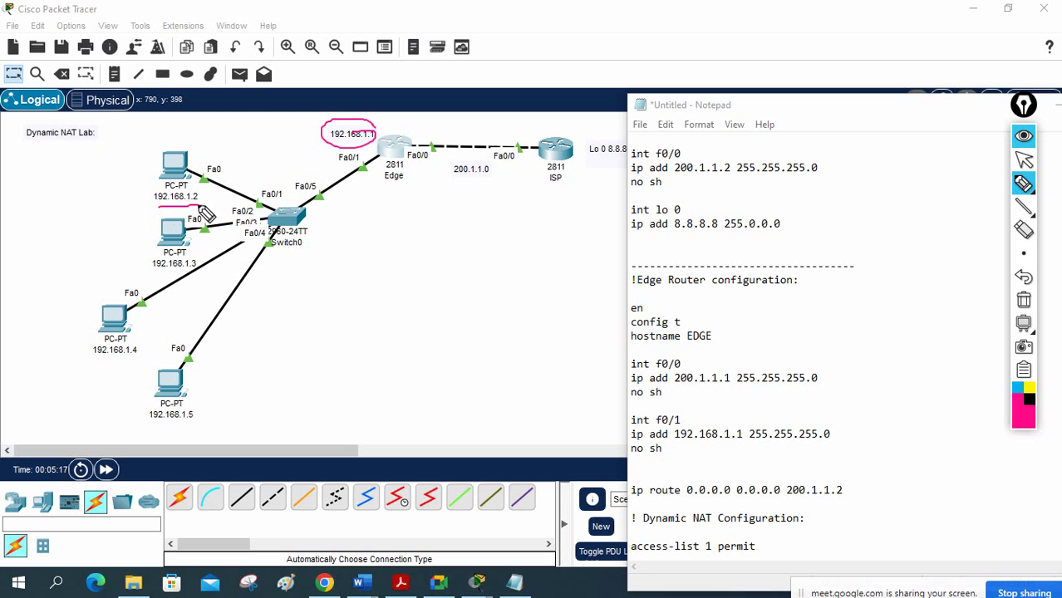
pyautogui.moveTo(151, 268); pyautogui.dragTo(197, 264)
pyautogui.moveTo(95, 369); pyautogui.dragTo(141, 363)
pyautogui.moveTo(166, 430); pyautogui.dragTo(197, 419)
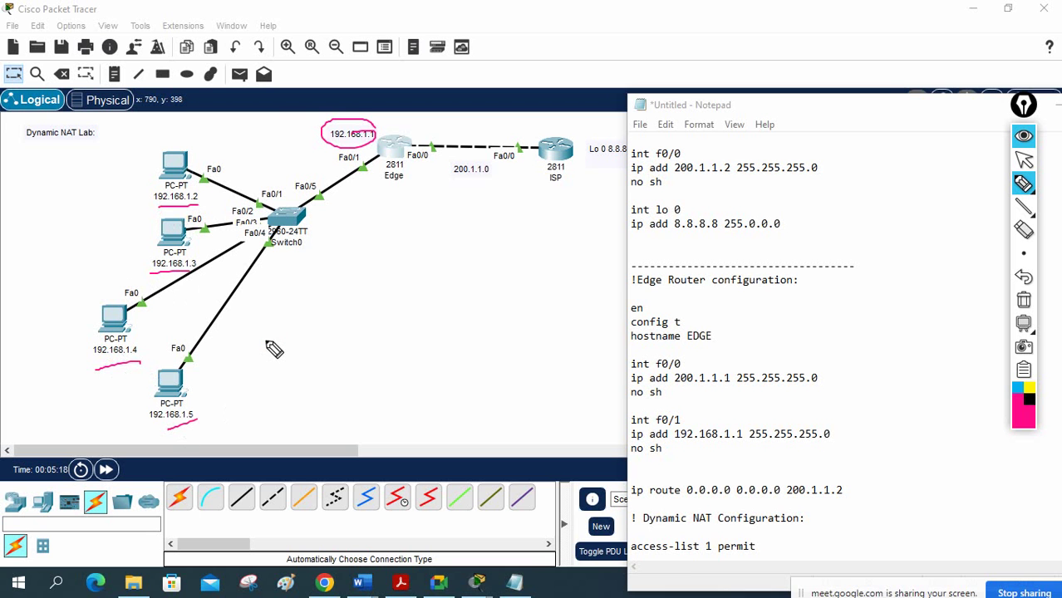
# Handwrite an underlined 192.168.1.0 beside the PCs and 192.168.2.0 at the end of a line drawn down from the Edge router.
pyautogui.moveTo(269, 337); pyautogui.dragTo(267, 359)
pyautogui.moveTo(291, 339)
pyautogui.mouseDown()
pyautogui.moveTo(324, 350)
pyautogui.moveTo(348, 325)
pyautogui.moveTo(348, 340)
pyautogui.moveTo(376, 318)
pyautogui.moveTo(405, 317)
pyautogui.mouseUp()
pyautogui.click(309, 349)
pyautogui.click(366, 339)
pyautogui.click(391, 340)
pyautogui.moveTo(282, 361); pyautogui.dragTo(396, 355)
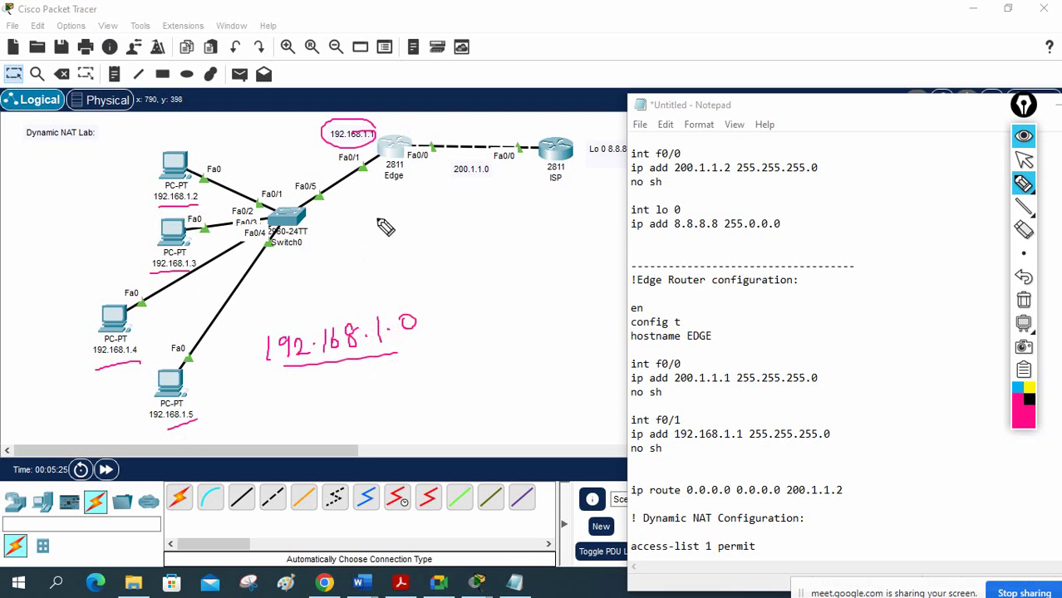
pyautogui.moveTo(399, 168)
pyautogui.mouseDown()
pyautogui.moveTo(400, 260)
pyautogui.moveTo(432, 266)
pyautogui.moveTo(433, 257)
pyautogui.moveTo(455, 274)
pyautogui.moveTo(466, 257)
pyautogui.moveTo(465, 266)
pyautogui.moveTo(482, 258)
pyautogui.moveTo(476, 270)
pyautogui.moveTo(532, 249)
pyautogui.moveTo(502, 281)
pyautogui.mouseUp()
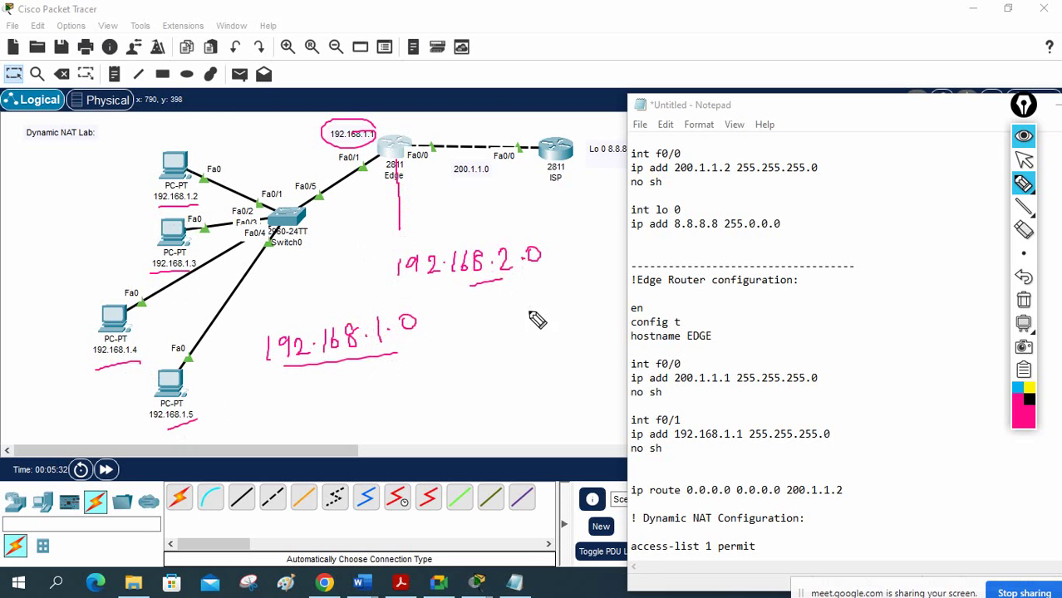
# Leave pen drawing, move the Notepad window higher and bring the cleared annotations back.
pyautogui.click(1024, 300)
pyautogui.click(1023, 159)
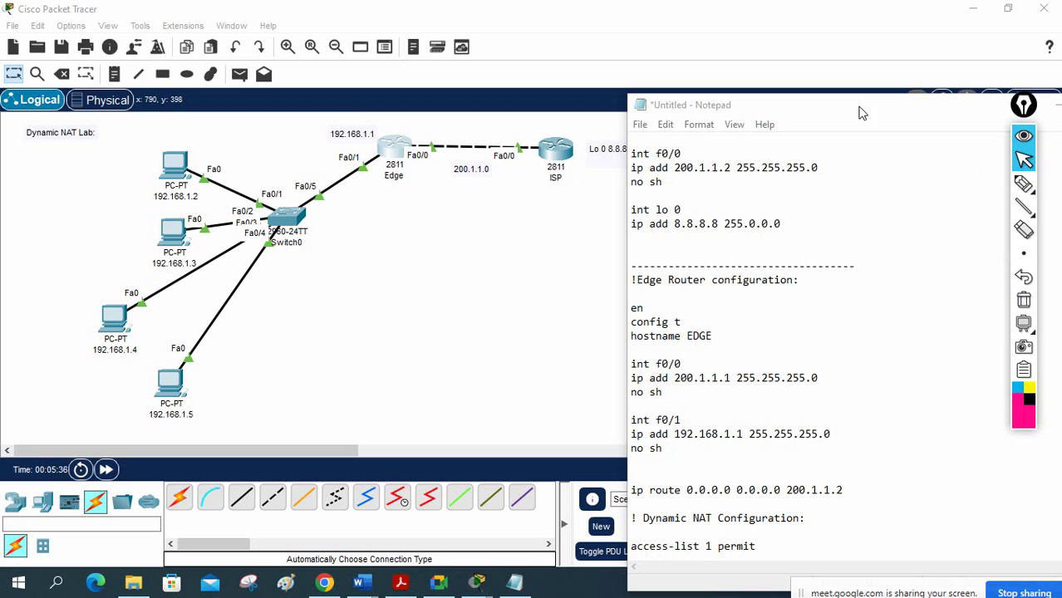
pyautogui.moveTo(862, 106); pyautogui.dragTo(855, 37)
pyautogui.click(1024, 275)
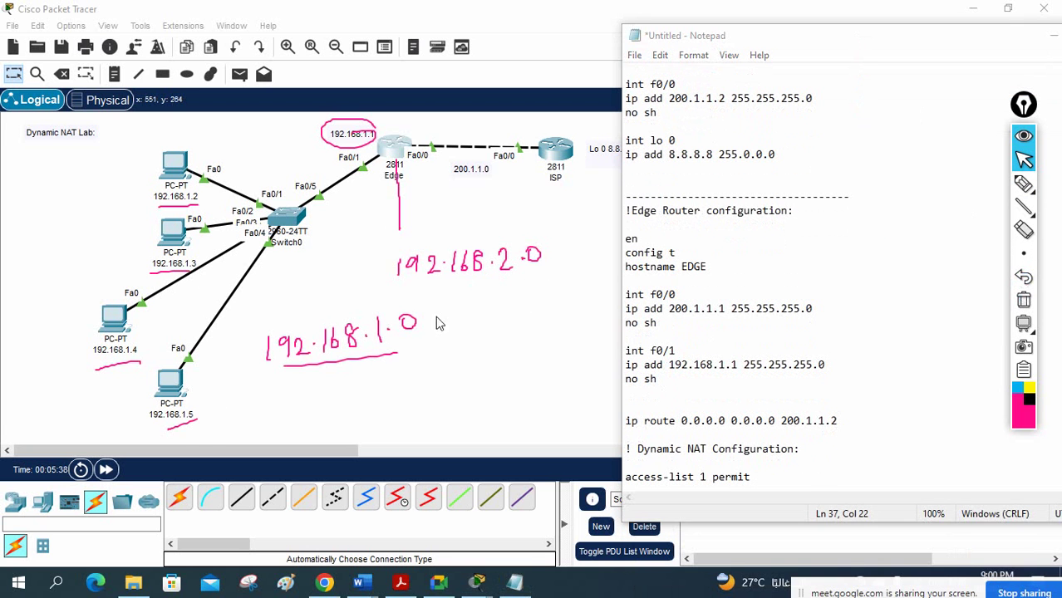
# Complete the access-list 1 permit line with network 192.168.1.0 and wildcard mask 0.0.0.255.
pyautogui.click(799, 480)
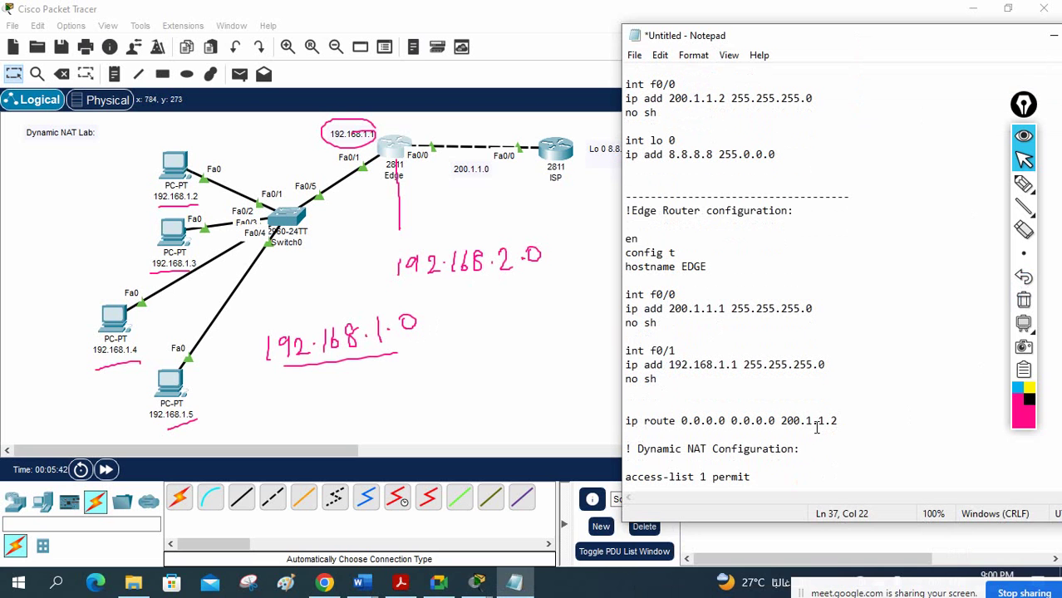
pyautogui.write('192.168.1.0 0')
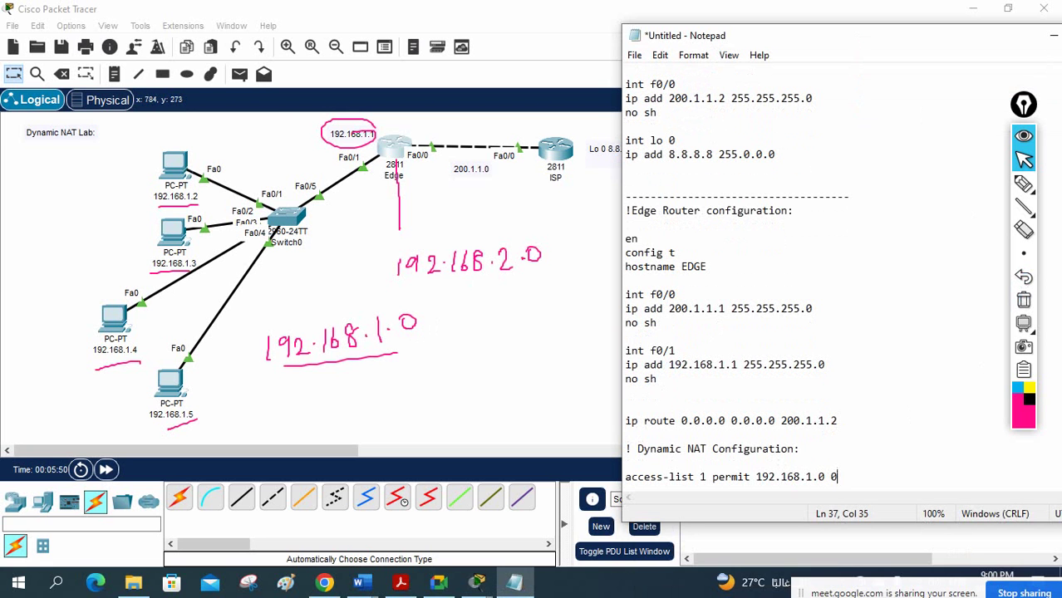
pyautogui.write('.0.0.255')
pyautogui.click(758, 477)
pyautogui.moveTo(759, 477); pyautogui.dragTo(903, 475)
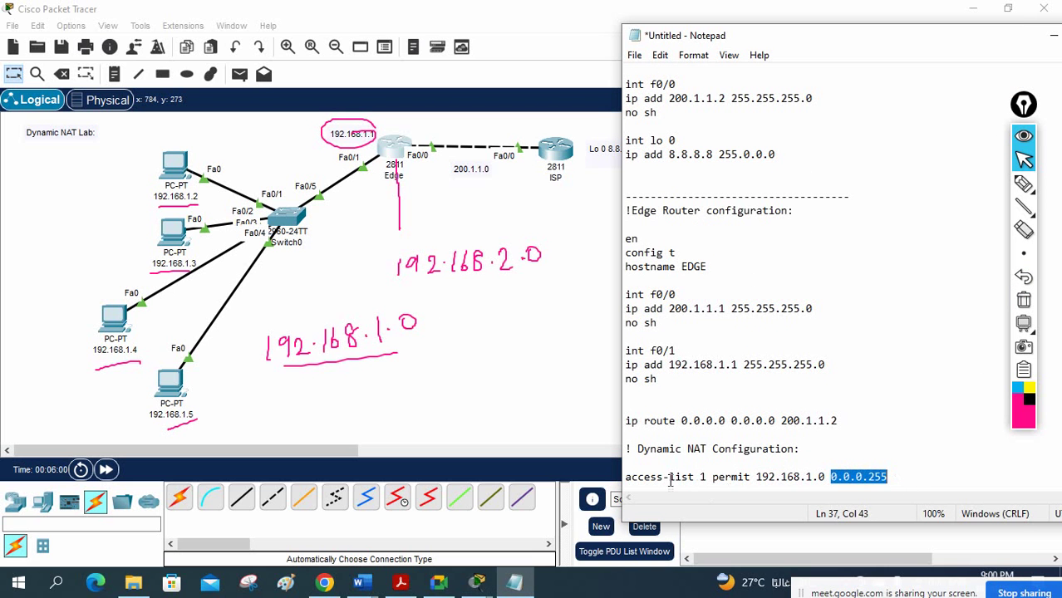
# Duplicate the access-list line directly below itself and change the copy's network to 192.168.2.0.
pyautogui.moveTo(900, 475); pyautogui.dragTo(626, 476)
pyautogui.hotkey('ctrl', 'c')
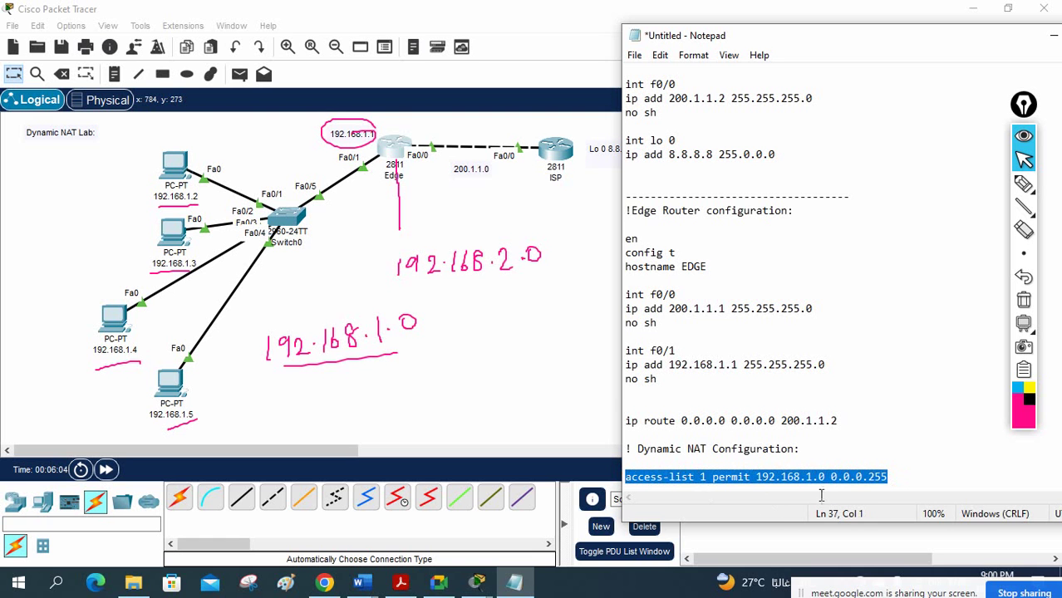
pyautogui.click(904, 476)
pyautogui.press('Return')
pyautogui.press('Return')
pyautogui.press('Return')
pyautogui.press('Return')
pyautogui.press('Return')
pyautogui.press('Return')
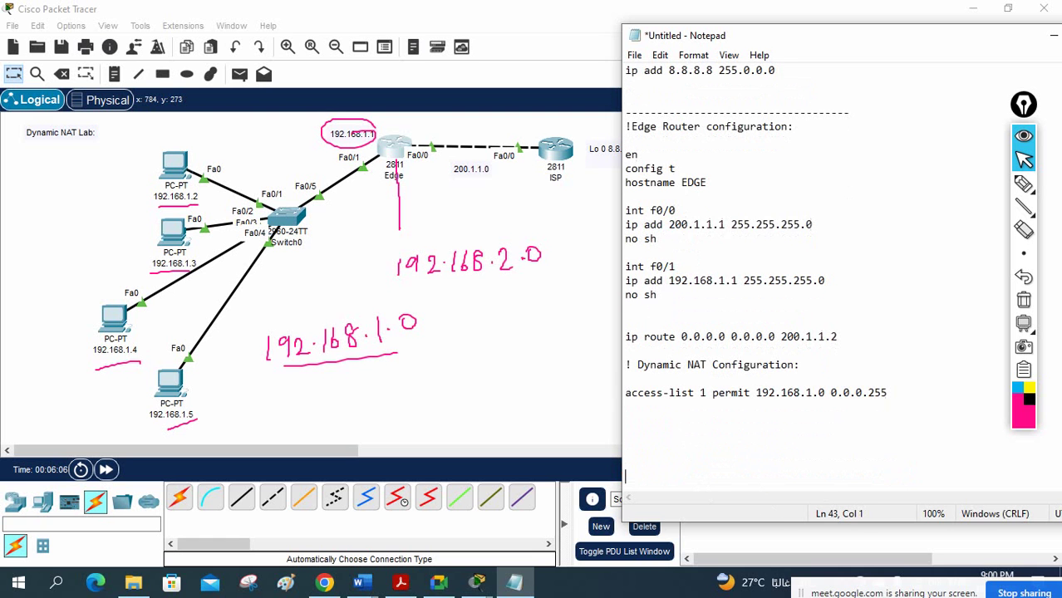
pyautogui.press('BackSpace')
pyautogui.press('BackSpace')
pyautogui.press('BackSpace')
pyautogui.press('BackSpace')
pyautogui.press('BackSpace')
pyautogui.hotkey('ctrl', 'v')
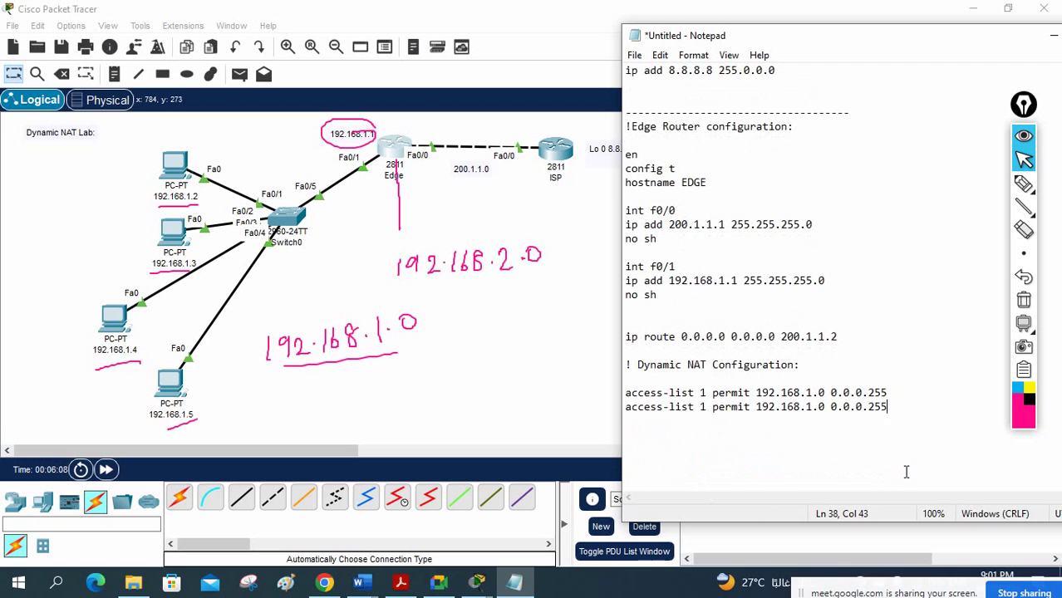
pyautogui.click(808, 406)
pyautogui.press('Delete')
pyautogui.write('2')
# Copy the access-list line for 192.168.2.0 and paste it as a third line below.
pyautogui.moveTo(888, 407); pyautogui.dragTo(578, 402)
pyautogui.hotkey('ctrl', 'c')
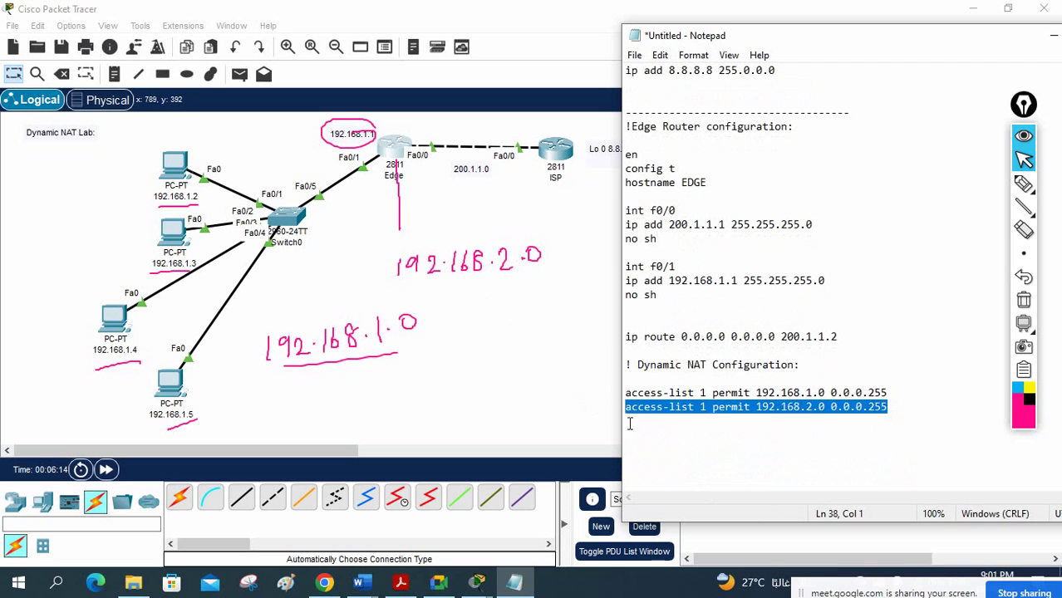
pyautogui.click(650, 426)
pyautogui.hotkey('ctrl', 'v')
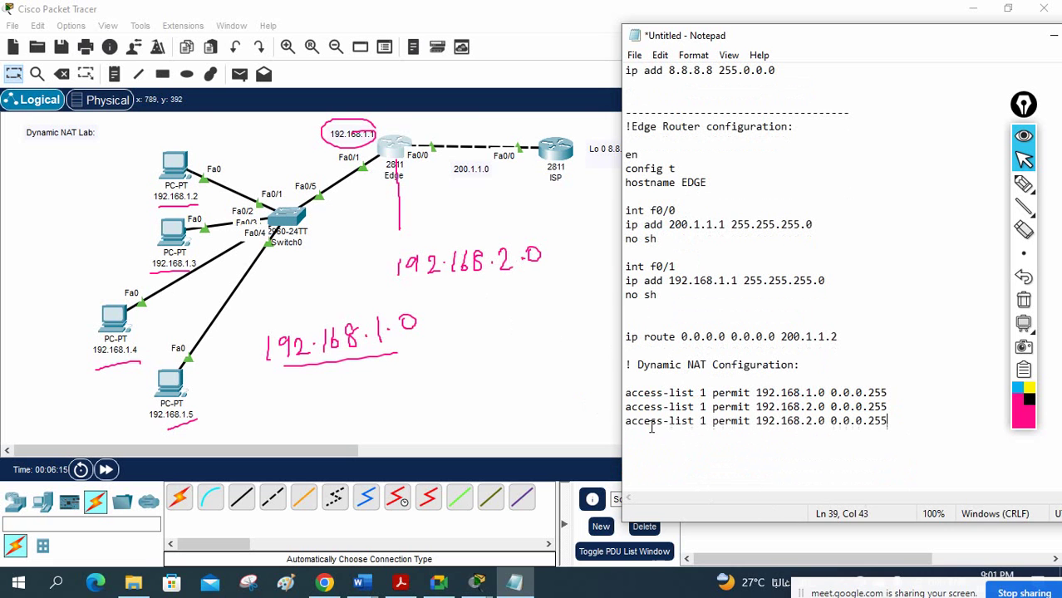
# Change the third access-list line's network to 192.168.3.0, and delete both extra access-list lines, keeping only the 192.168.1.0 line.
pyautogui.click(806, 422)
pyautogui.write('3')
pyautogui.moveTo(904, 422); pyautogui.dragTo(614, 406)
pyautogui.press('BackSpace')
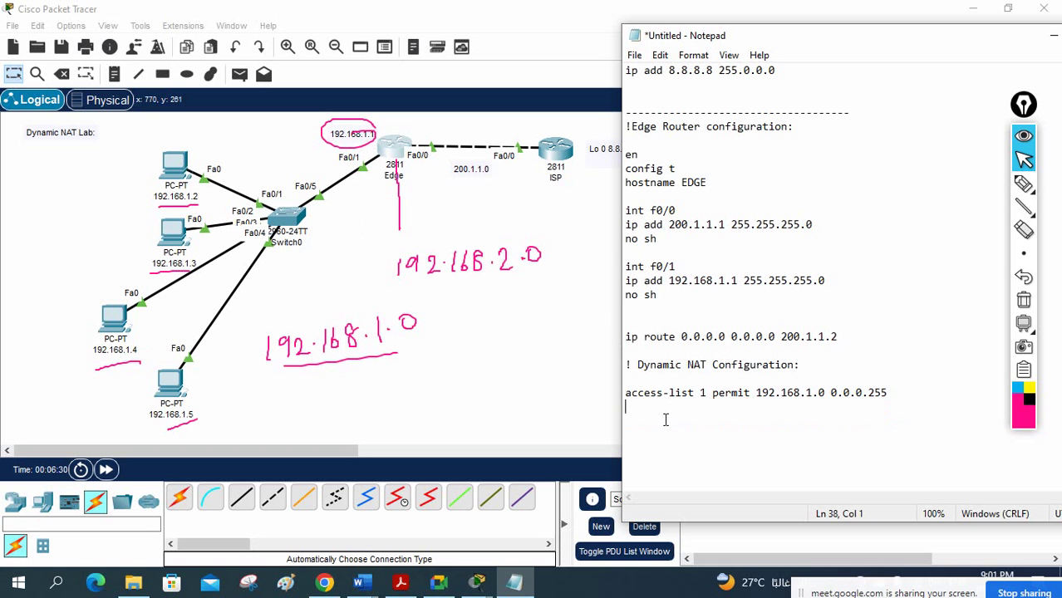
# Start a NAT pool line below the access-list line with ip nat pool abc.
pyautogui.write('ip nat pool abc')
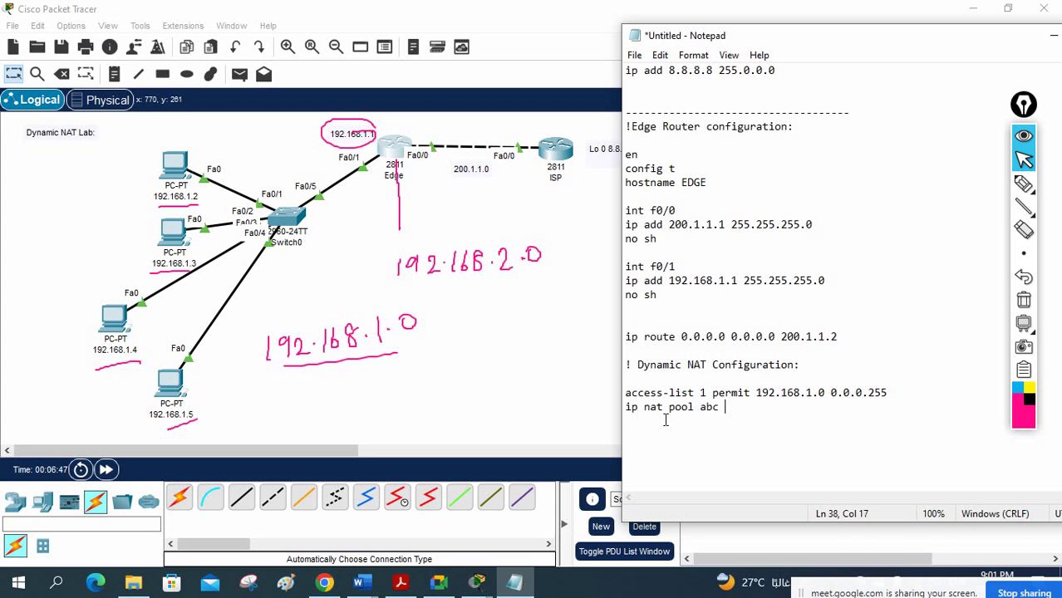
# In Packet Tracer, place a note below the 200.1.1.0 label listing 200.1.1.3, 200.1.1.4 and 200.1.1.5 on separate lines.
pyautogui.click(114, 74)
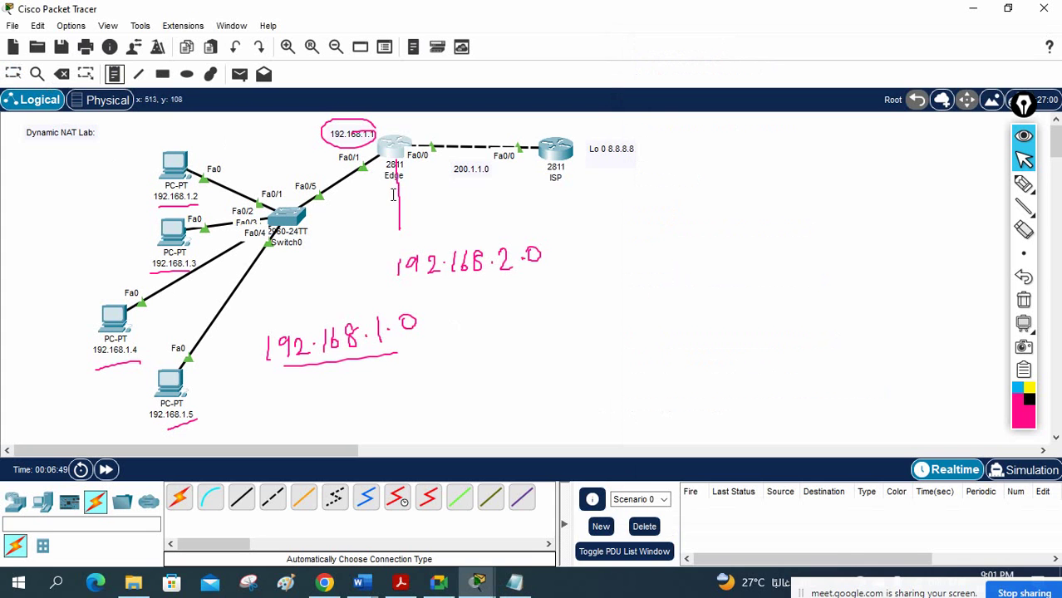
pyautogui.click(460, 202)
pyautogui.write('200.1.1.3')
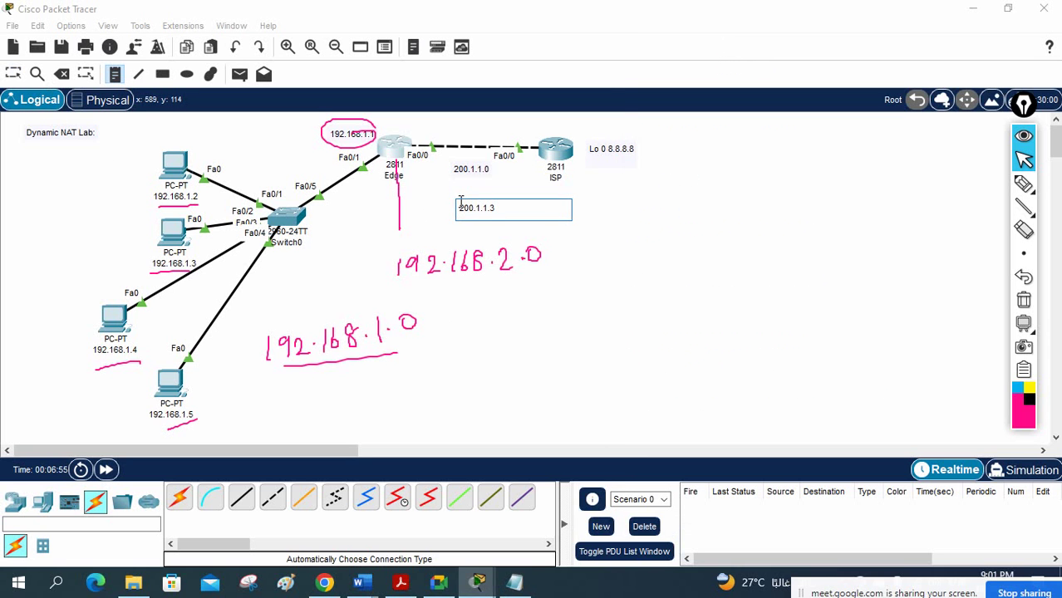
pyautogui.hotkey('ctrl', 'a')
pyautogui.press('End')
pyautogui.press('Return')
pyautogui.hotkey('ctrl', 'v')
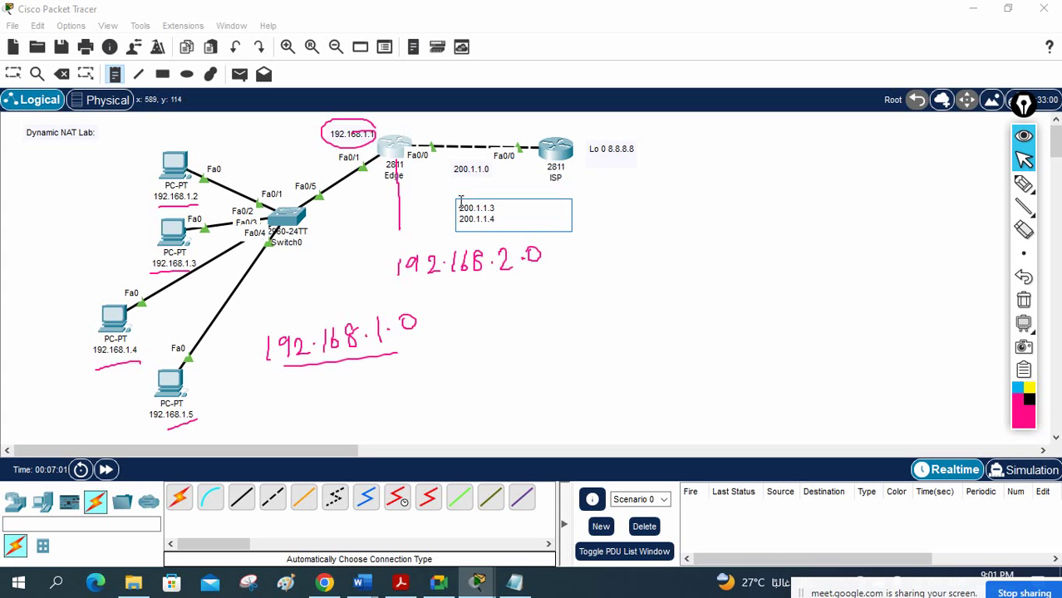
pyautogui.press('Return')
pyautogui.hotkey('ctrl', 'v')
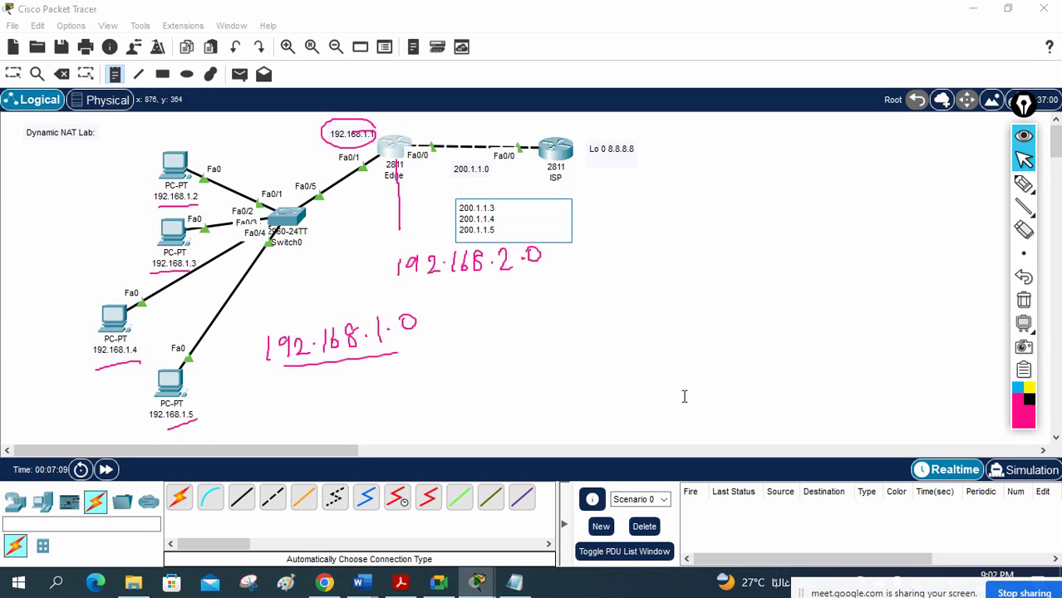
pyautogui.click(477, 218)
# Back in Notepad, complete the pool abc line with the range 200.1.1.3 200.1.1.5 and netmask 255.255.255.0.
pyautogui.hotkey('alt', 'Tab')
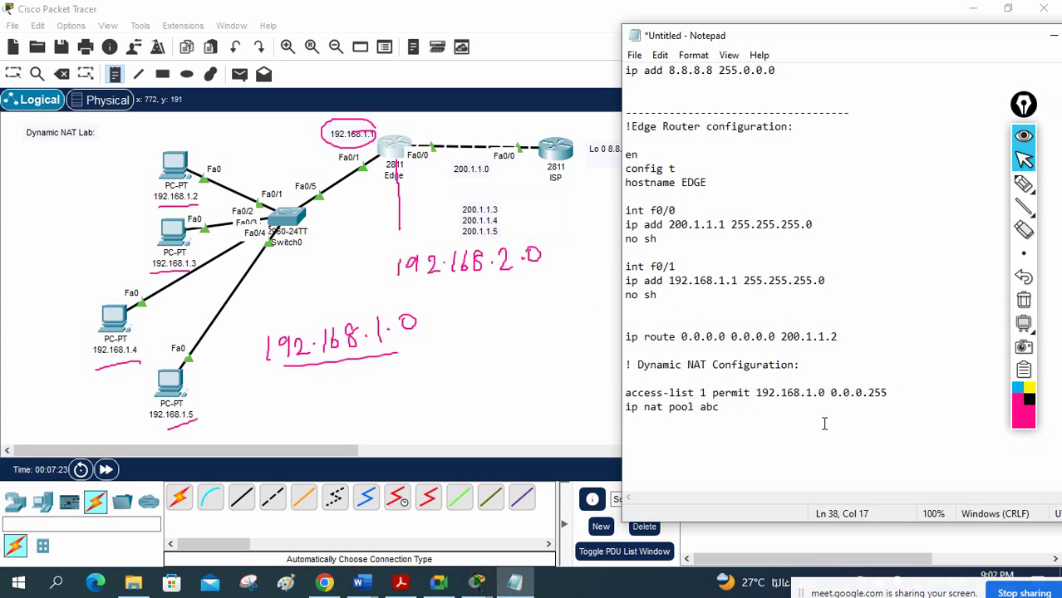
pyautogui.write('200.1.1.3 200.1.1.5')
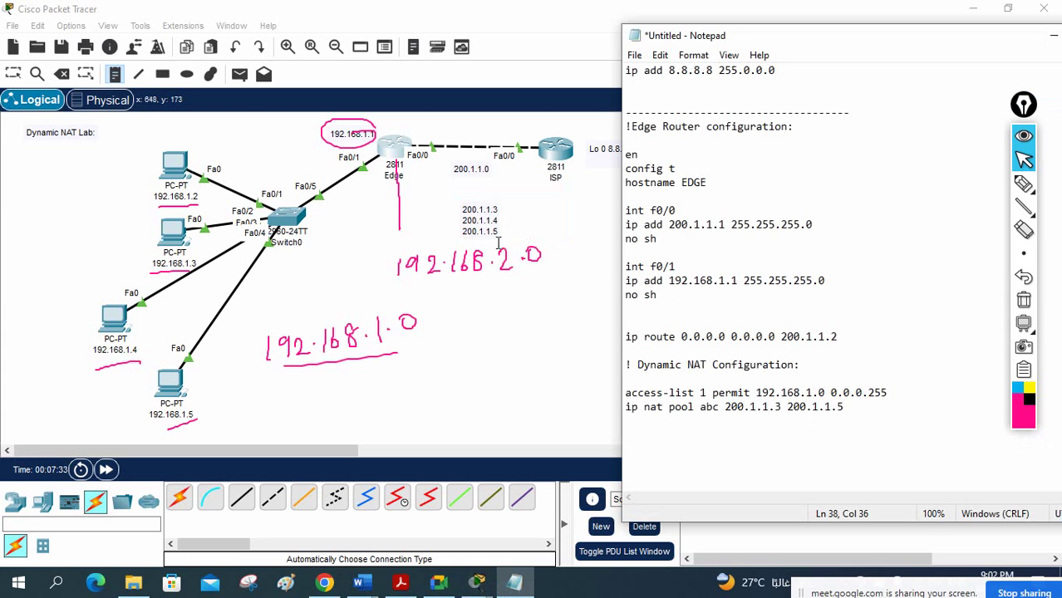
pyautogui.moveTo(725, 406); pyautogui.dragTo(844, 407)
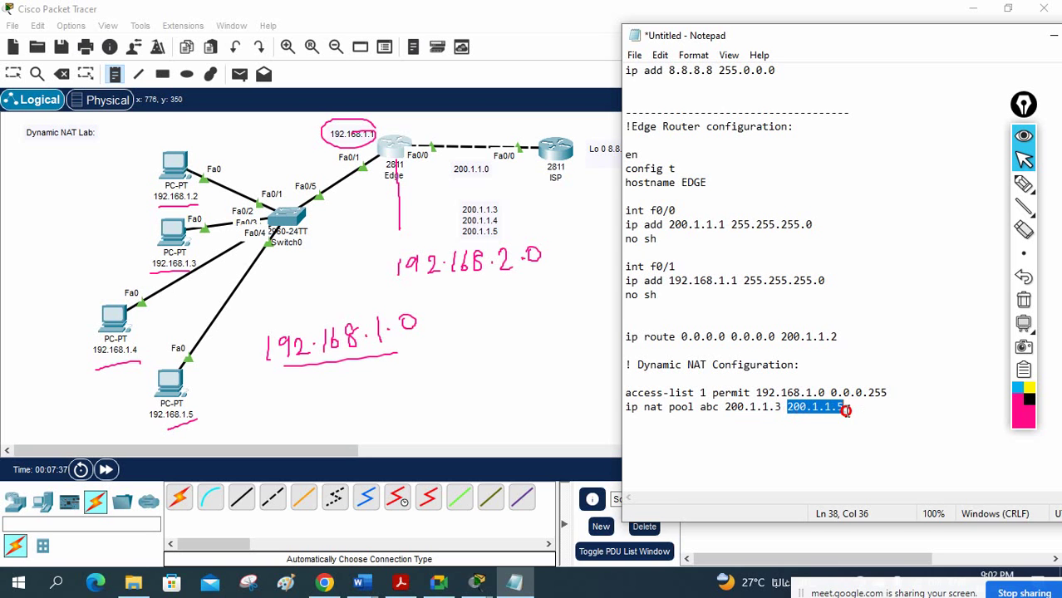
pyautogui.click(861, 408)
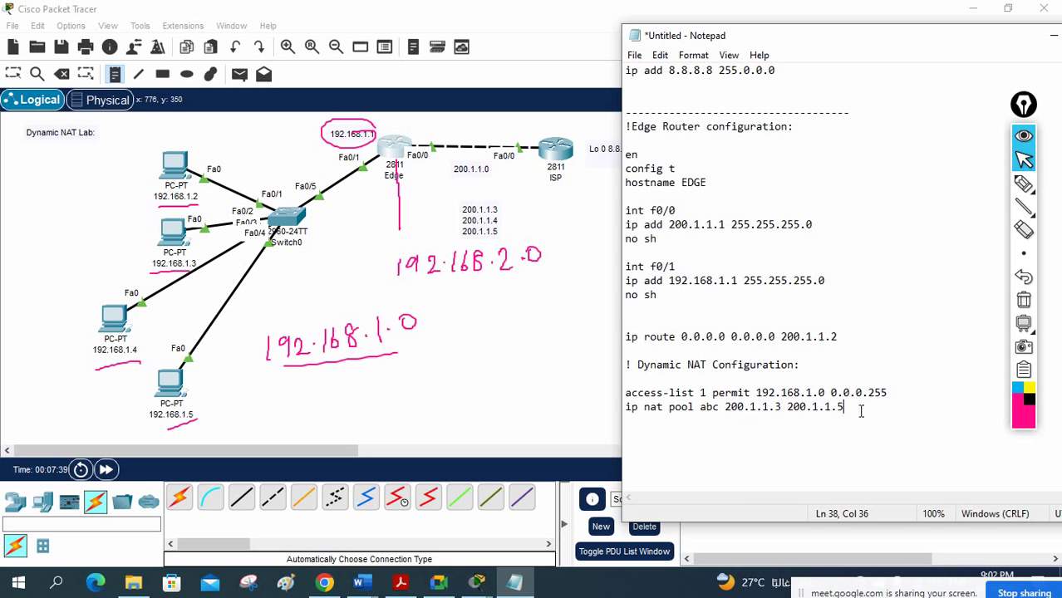
pyautogui.write('netmask 255.2')
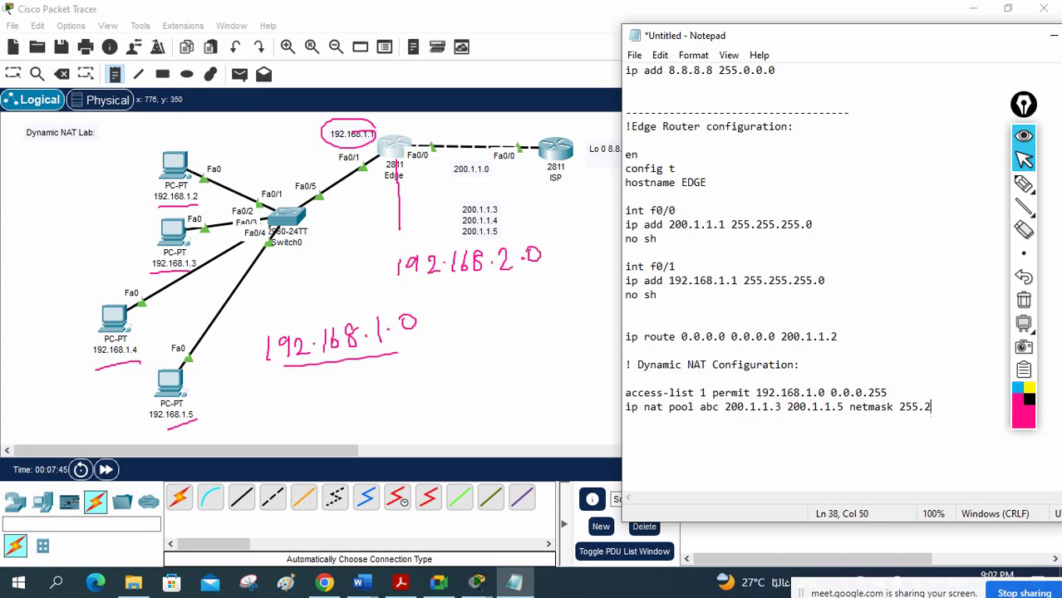
pyautogui.write('55.255.0')
pyautogui.press('Return')
# Add the line ip nat inside source list 1 pool abc below the NAT pool line.
pyautogui.click(887, 391)
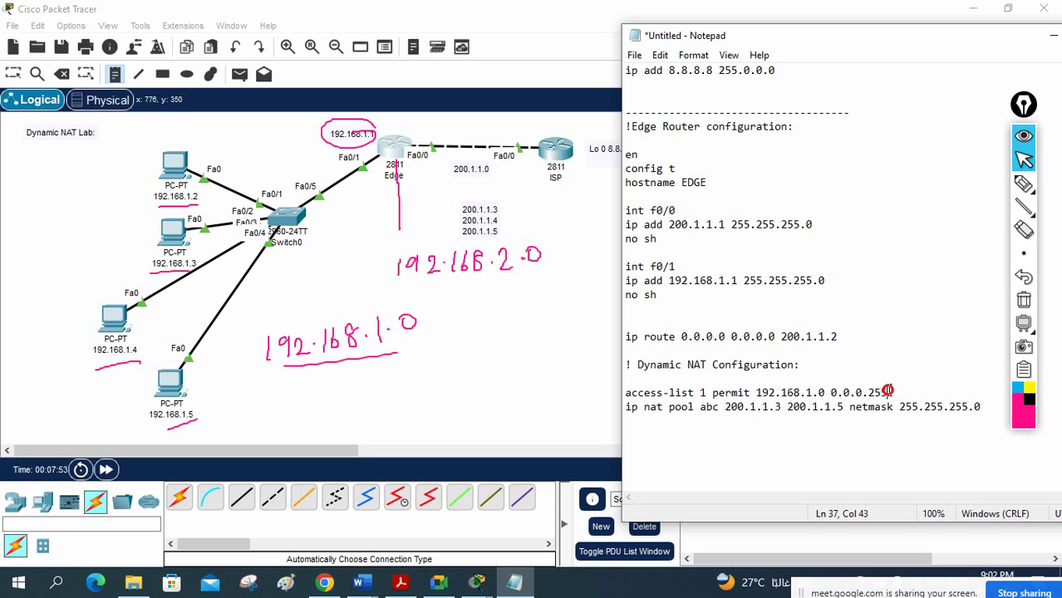
pyautogui.moveTo(888, 391); pyautogui.dragTo(616, 398)
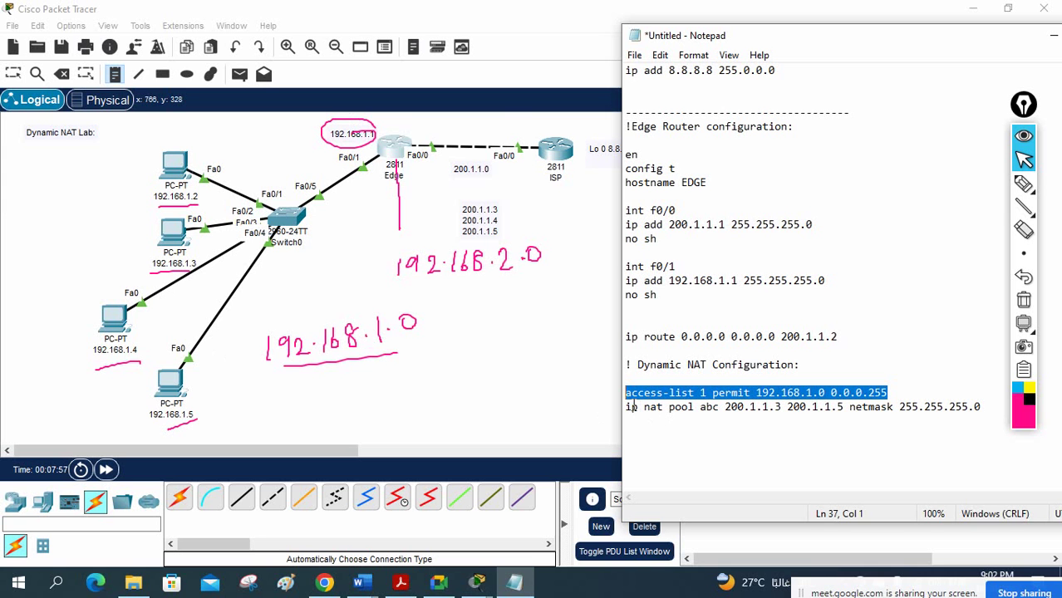
pyautogui.moveTo(626, 406); pyautogui.dragTo(700, 407)
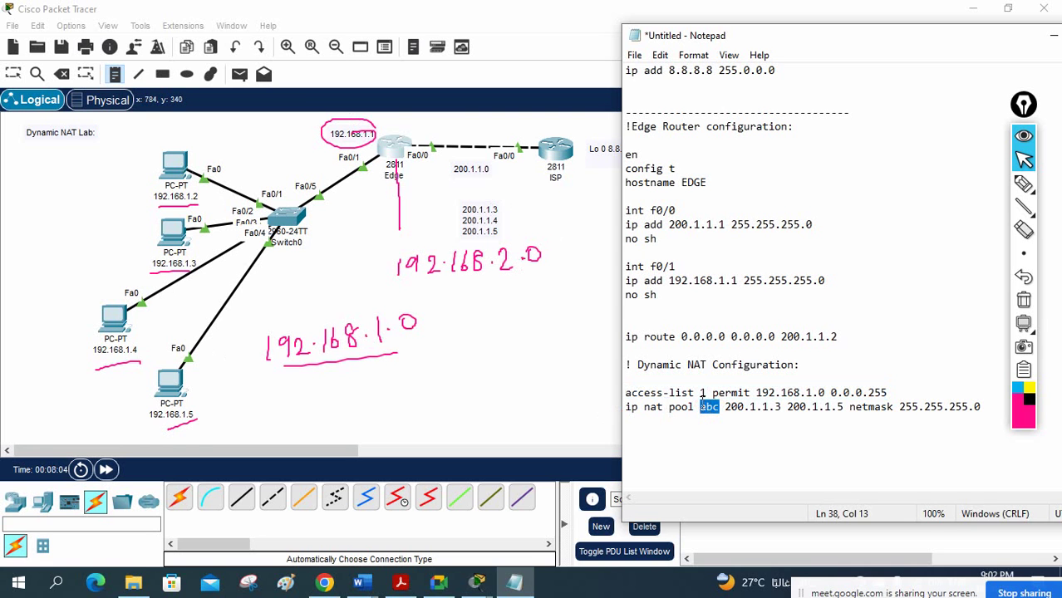
pyautogui.moveTo(725, 406); pyautogui.dragTo(841, 407)
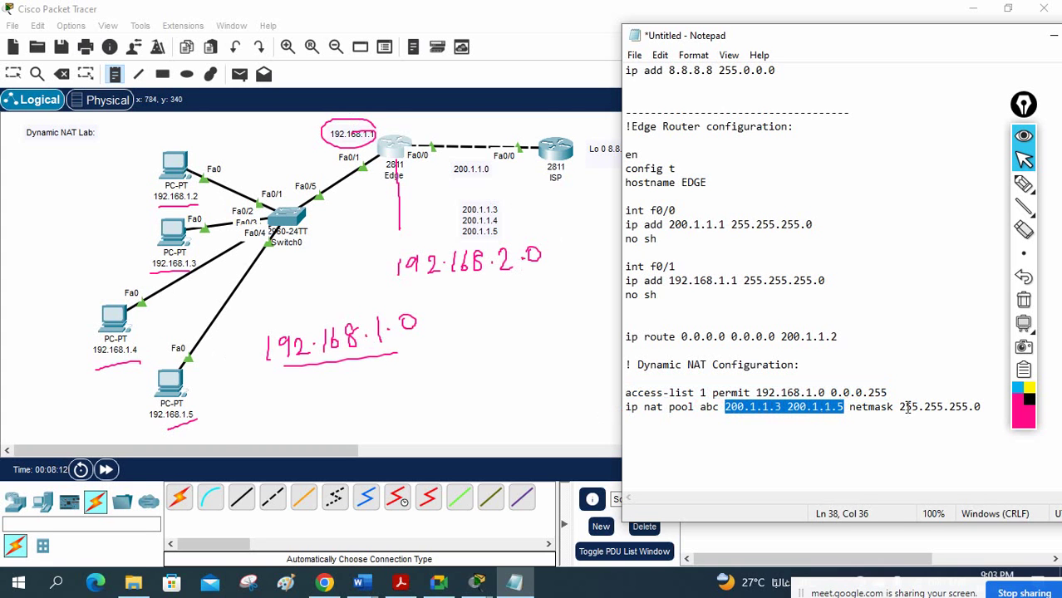
pyautogui.moveTo(983, 407); pyautogui.dragTo(619, 395)
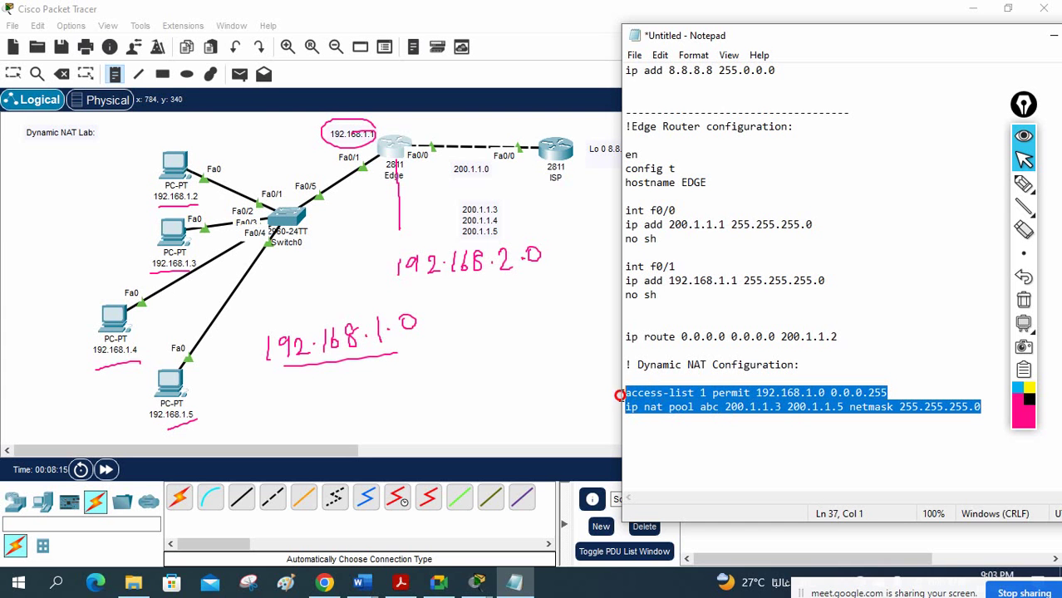
pyautogui.click(988, 407)
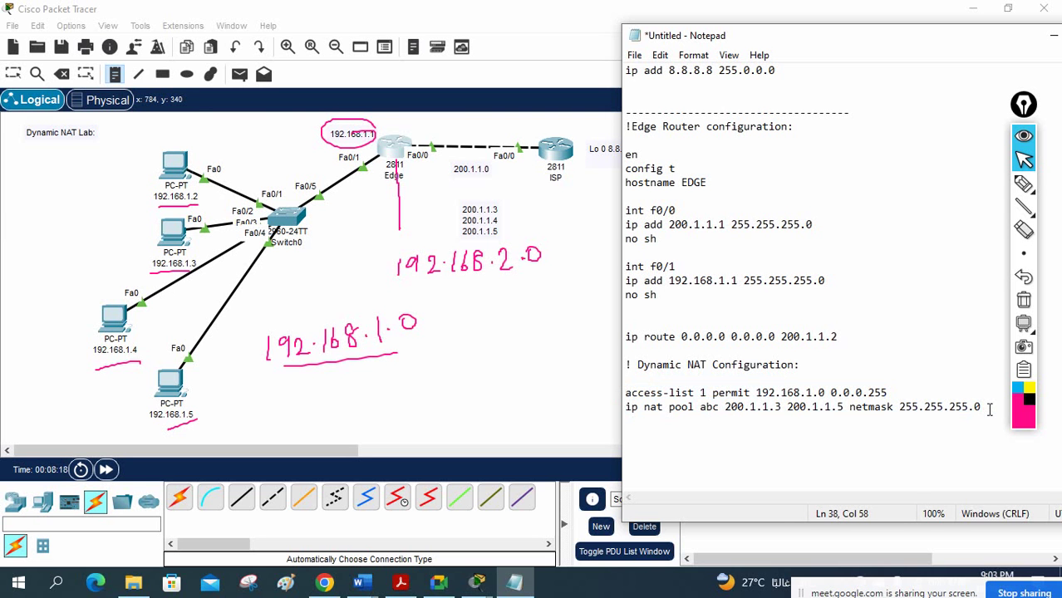
pyautogui.press('Return')
pyautogui.write('ip nat insi')
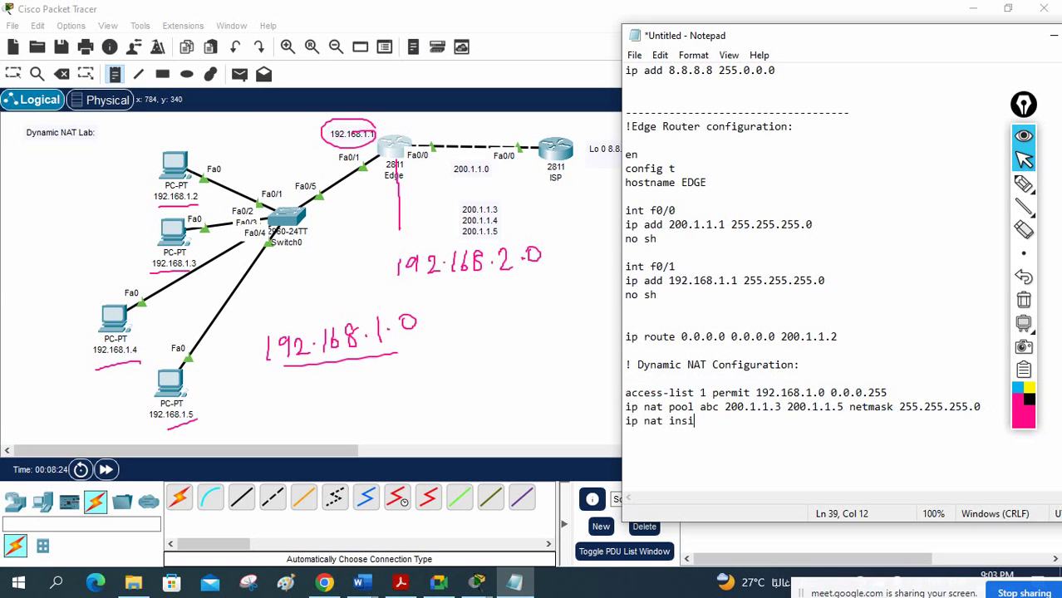
pyautogui.write('de source')
pyautogui.write('list ')
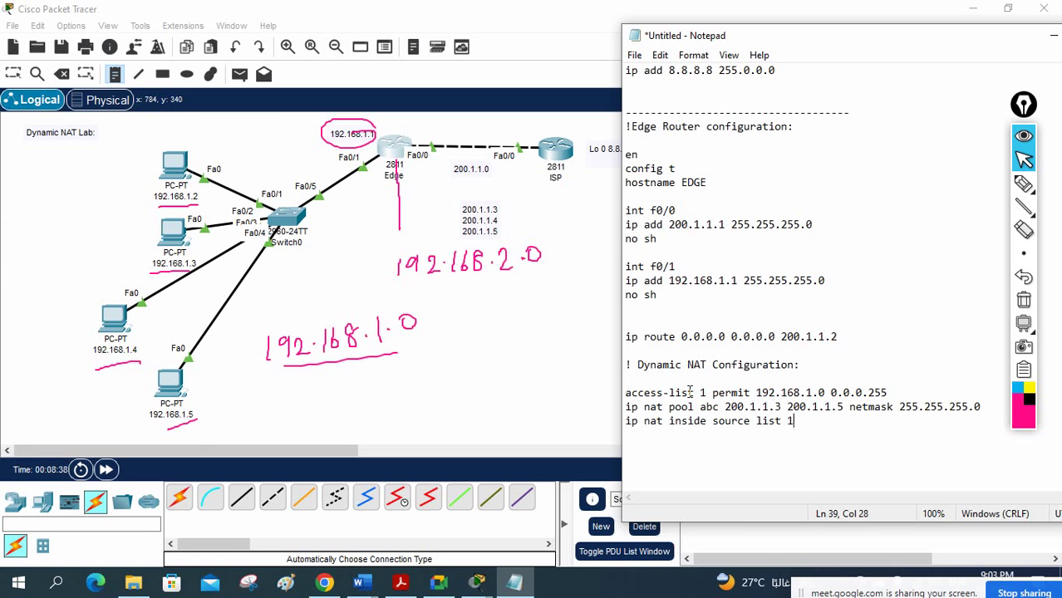
pyautogui.write('1 pool abc')
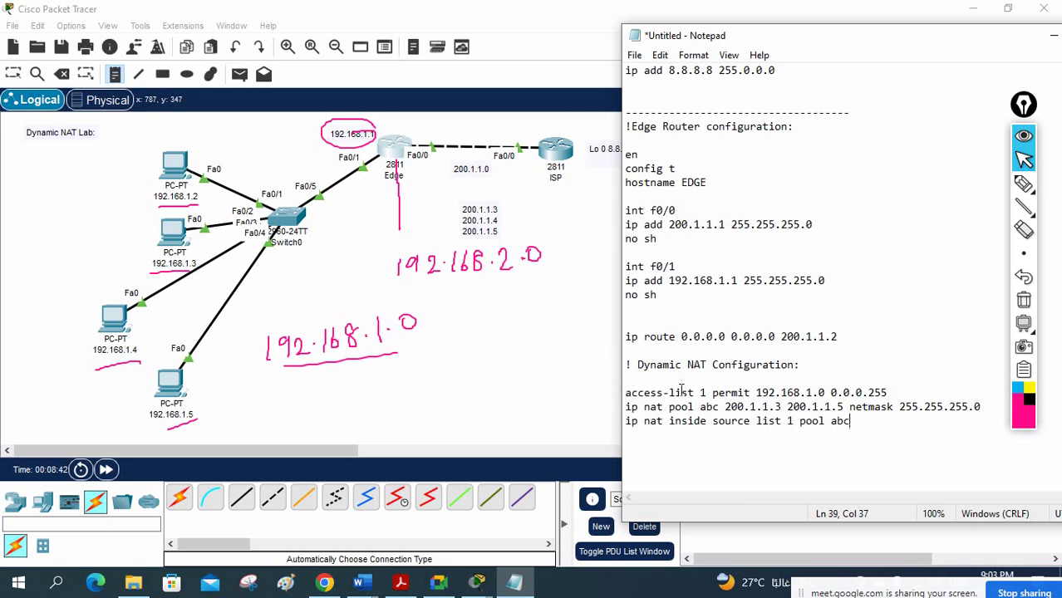
# Review how list 1 and pool abc in the source line refer to the access-list and pool lines above.
pyautogui.moveTo(720, 407); pyautogui.dragTo(704, 407)
pyautogui.moveTo(796, 422); pyautogui.dragTo(771, 422)
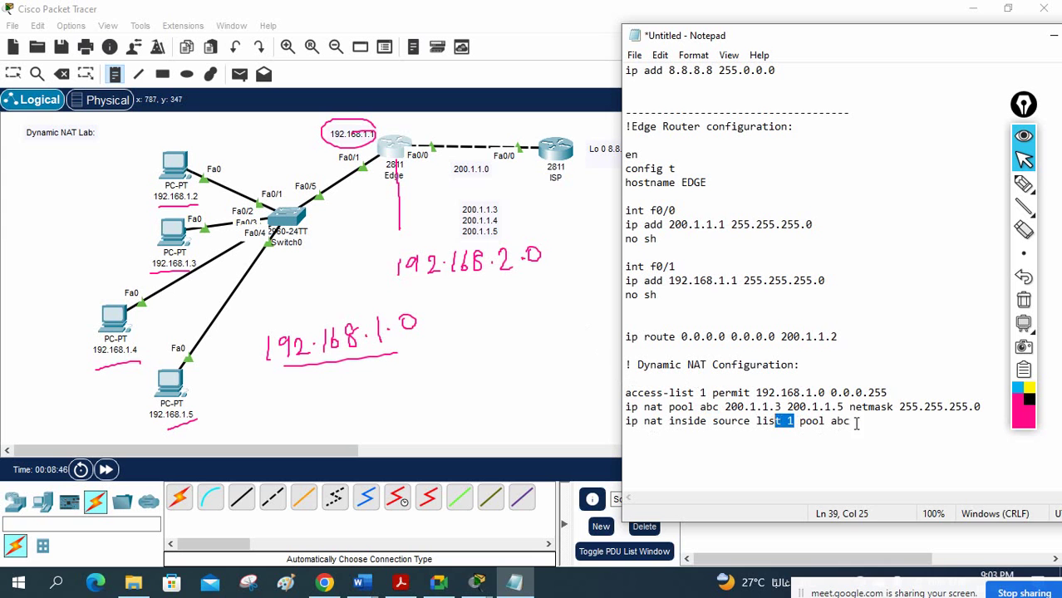
pyautogui.moveTo(850, 421); pyautogui.dragTo(829, 422)
pyautogui.moveTo(624, 393); pyautogui.dragTo(974, 408)
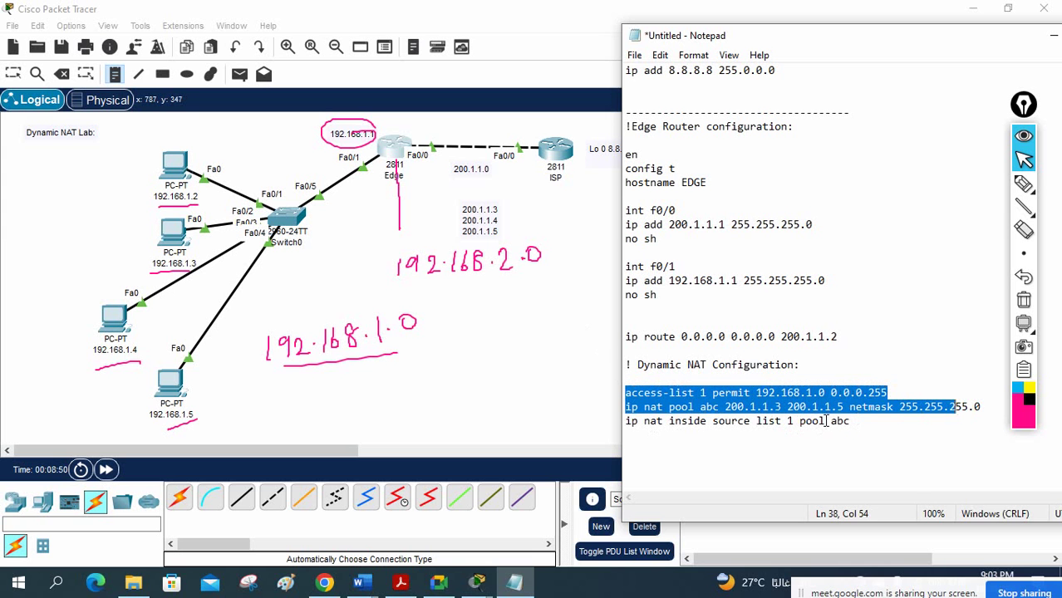
pyautogui.moveTo(849, 421); pyautogui.dragTo(624, 422)
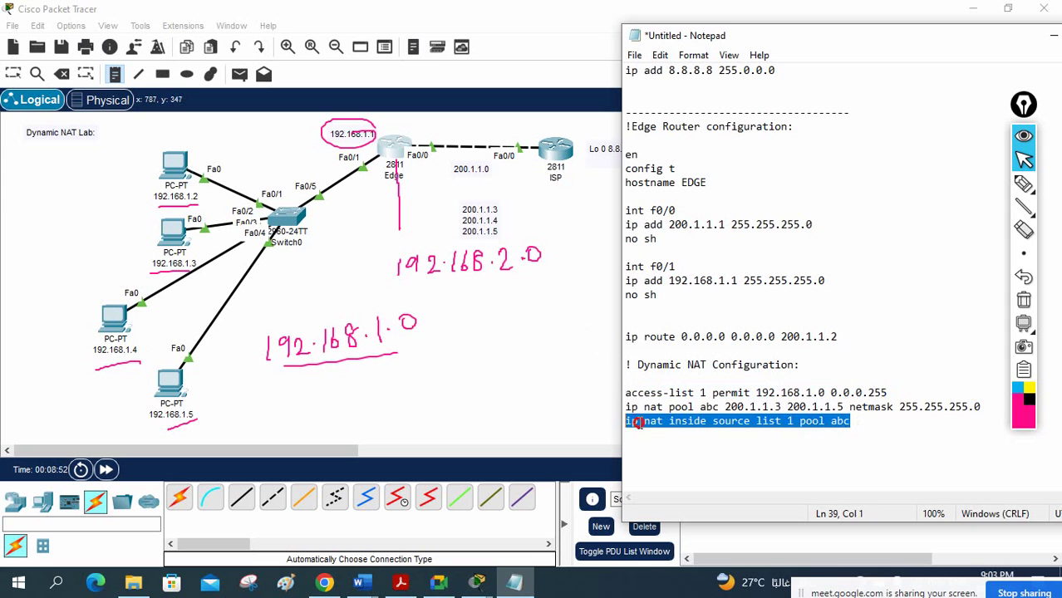
pyautogui.click(638, 422)
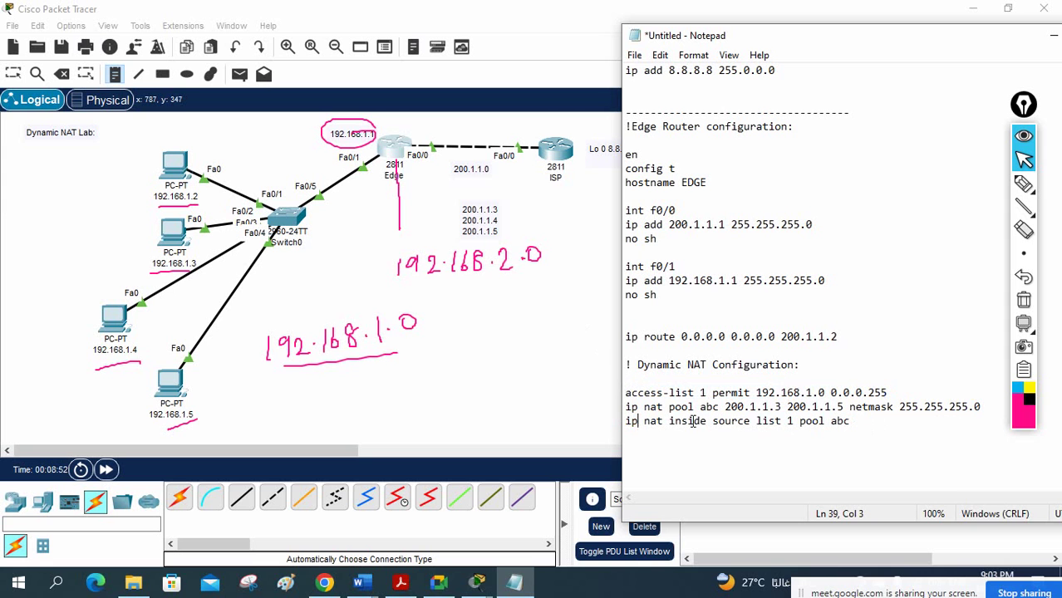
pyautogui.doubleClick(791, 421)
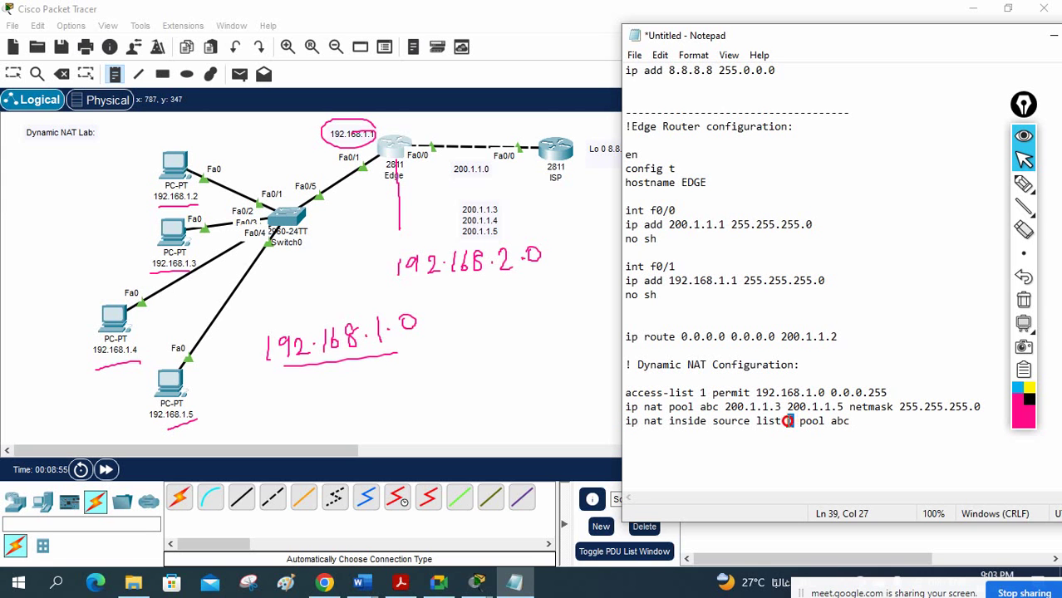
# Below the NAT rule, leave a blank line and add int f0/0 followed by ip nat outside.
pyautogui.click(904, 426)
pyautogui.press('Return')
pyautogui.write('int f0/0')
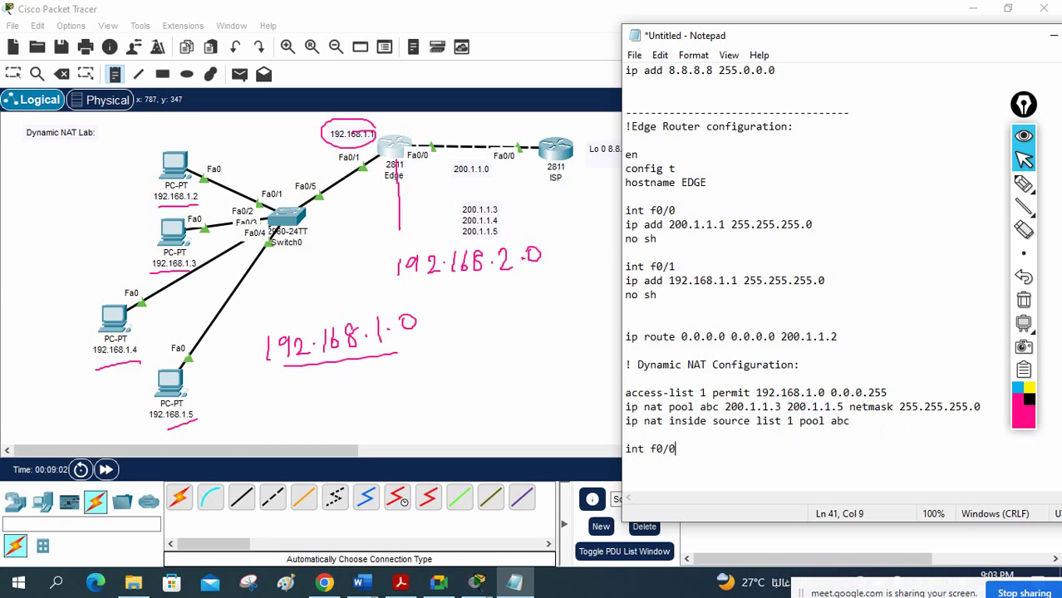
pyautogui.press('Return')
pyautogui.write('ip nat outside')
pyautogui.press('Return')
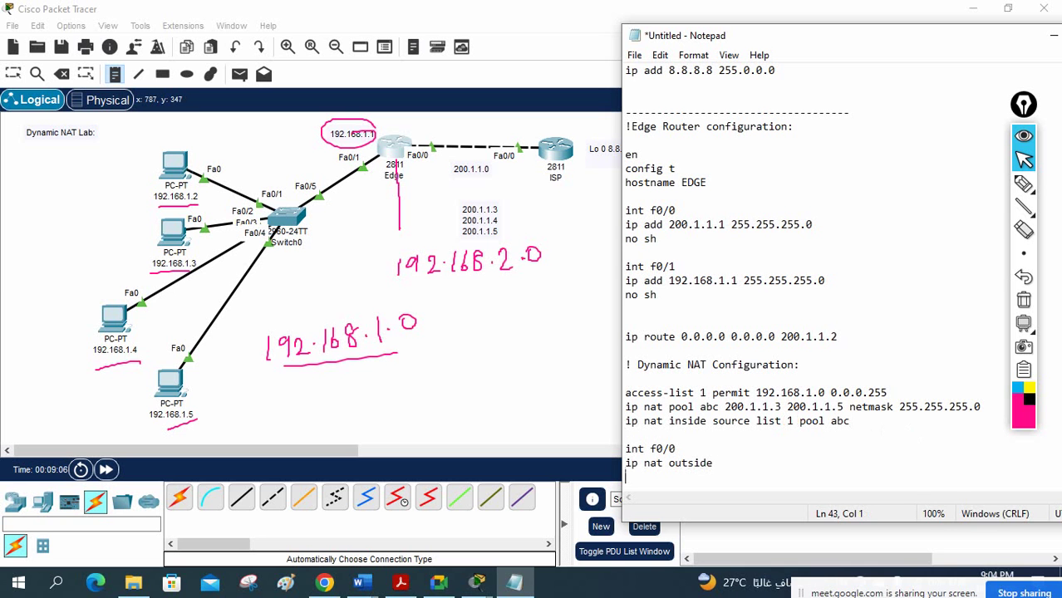
# Add int f0/1 followed by ip nat inside at the end of the NAT configuration.
pyautogui.write('int f0/1')
pyautogui.press('Return')
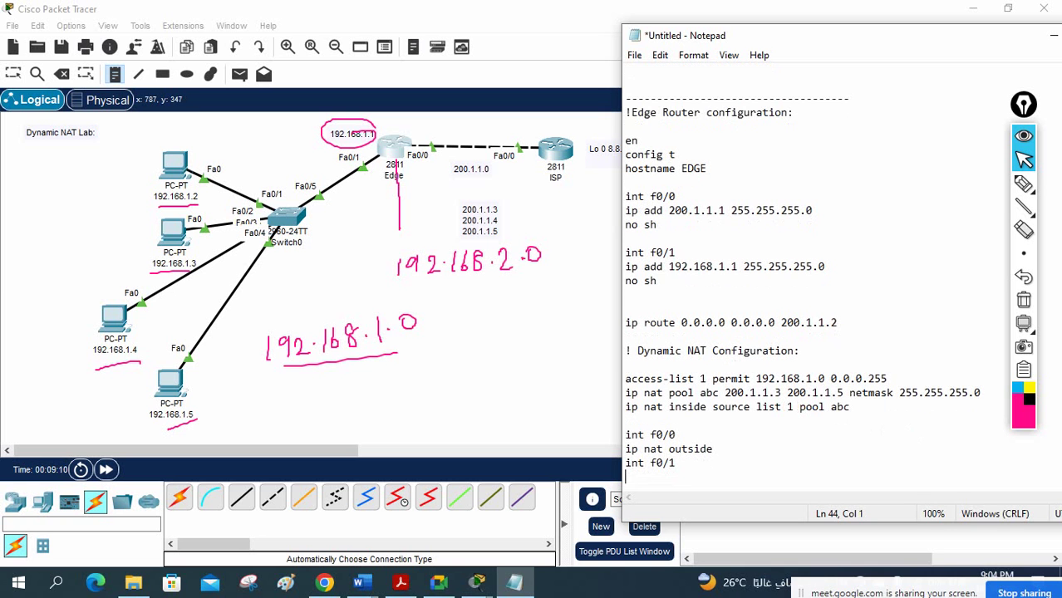
pyautogui.write('ip nat inside')
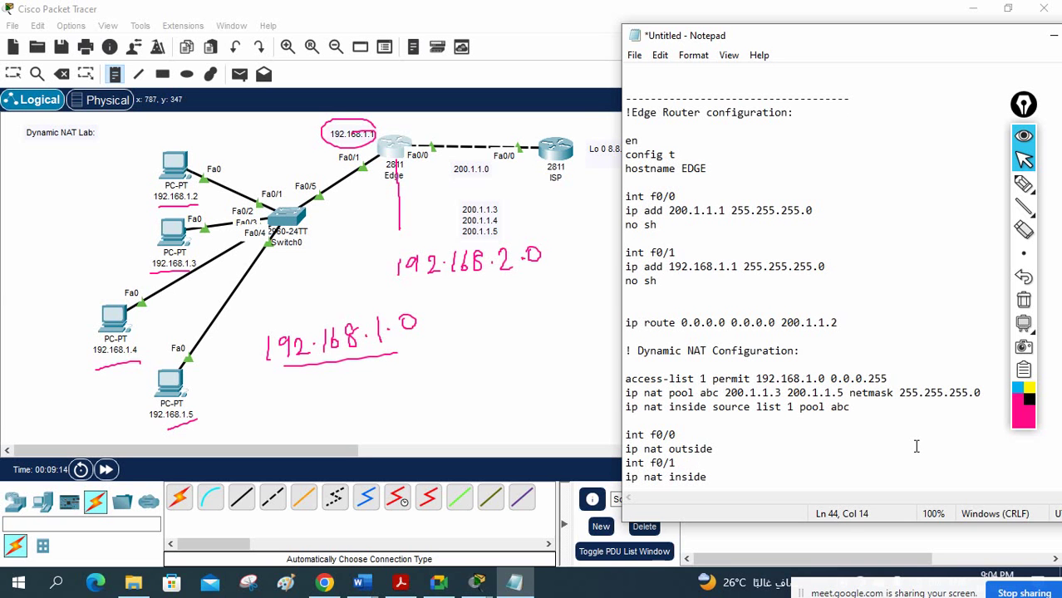
pyautogui.press('Return')
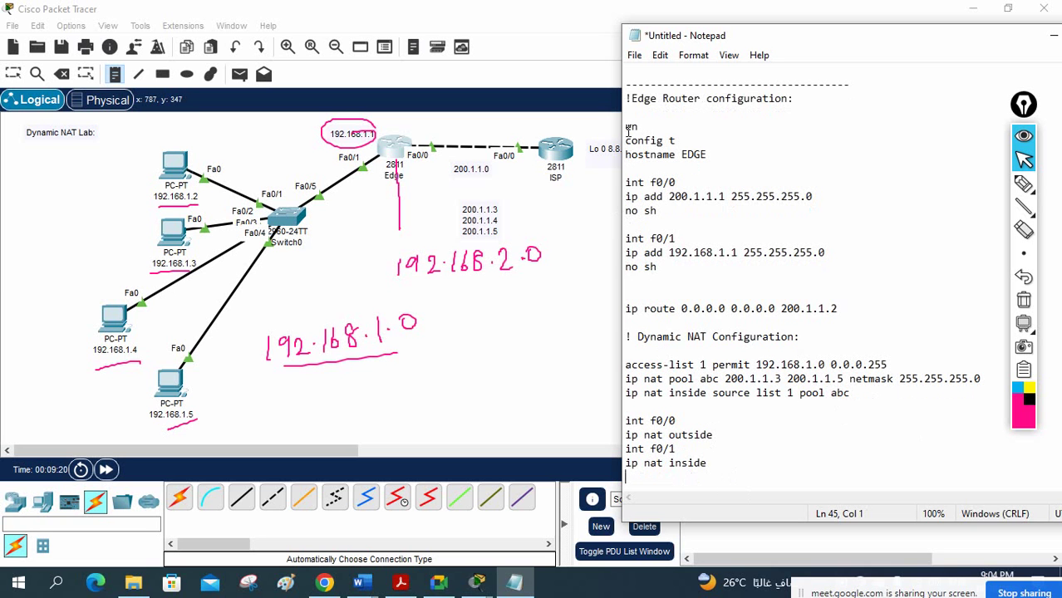
# Switch to Packet Tracer, open the Edge router's command line and check the default route command already entered.
pyautogui.moveTo(627, 100); pyautogui.dragTo(728, 212)
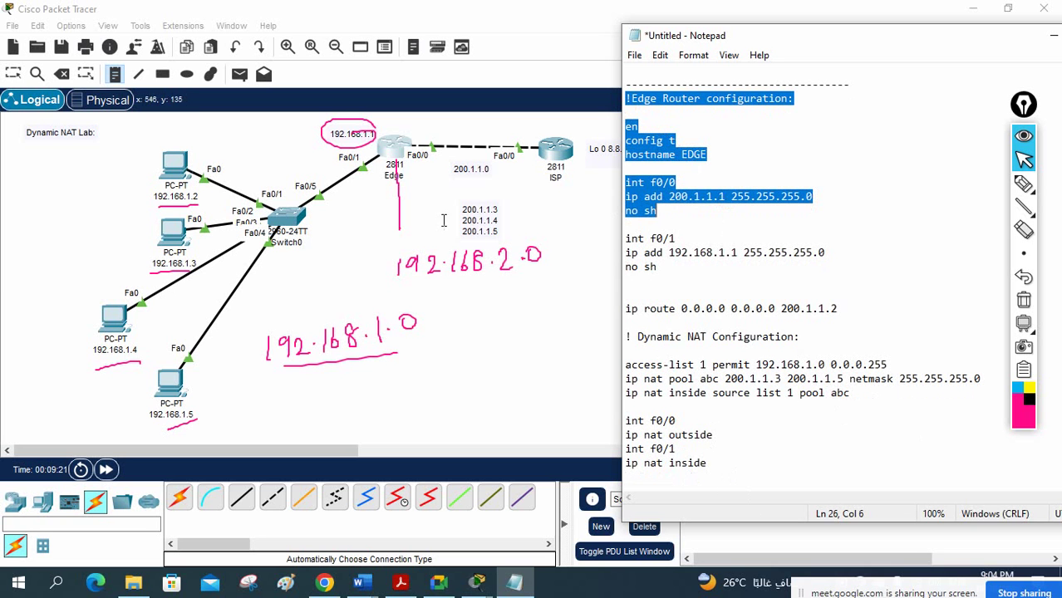
pyautogui.click(325, 230)
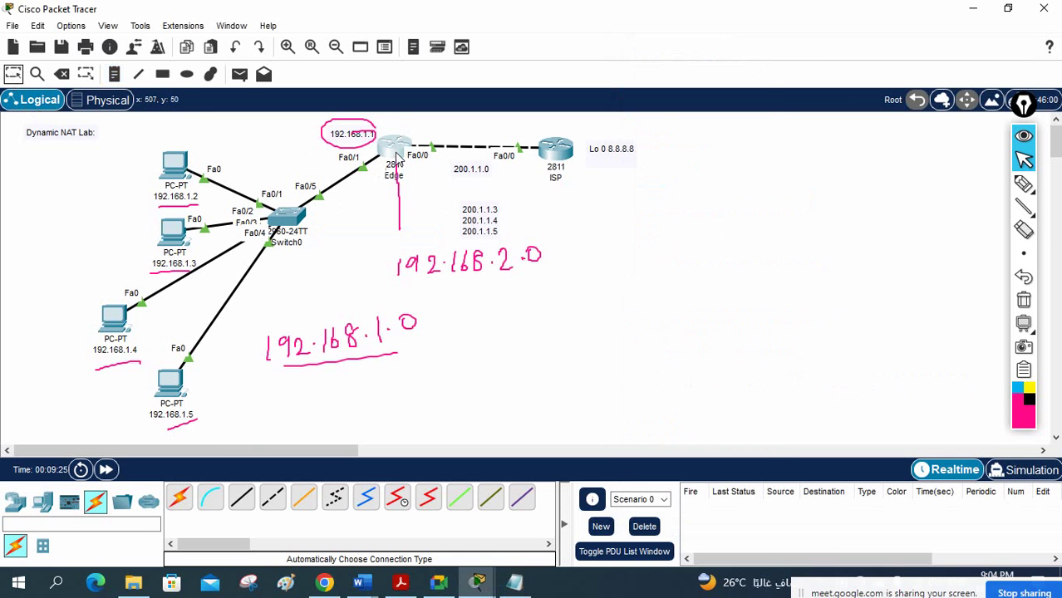
pyautogui.click(394, 149)
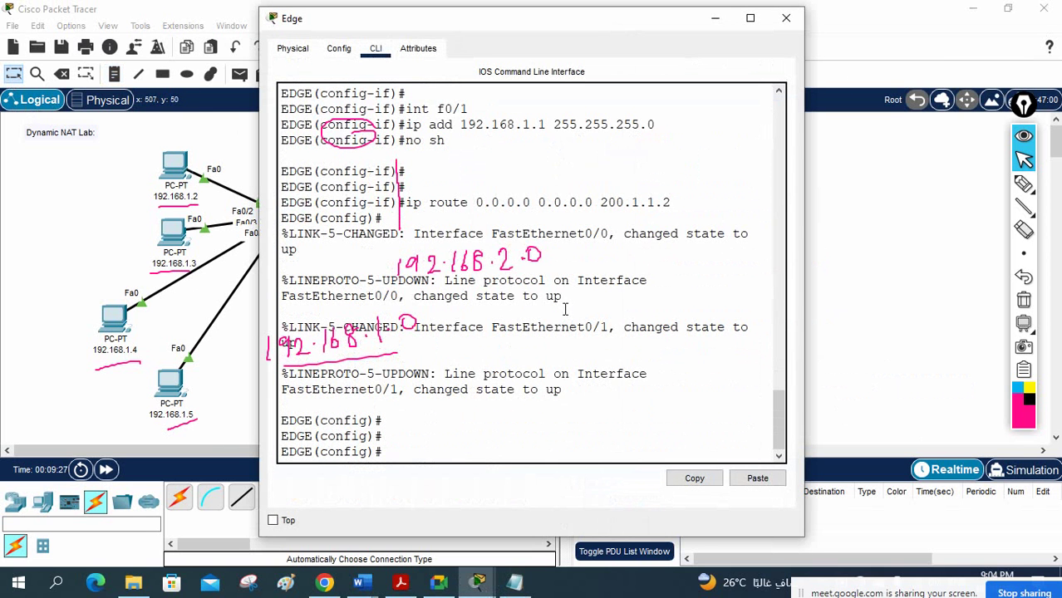
pyautogui.moveTo(681, 208); pyautogui.dragTo(449, 208)
# Copy the access-list, NAT pool, source rule and interface NAT commands from Notepad and run them in the Edge router's command line in Packet Tracer.
pyautogui.click(515, 582)
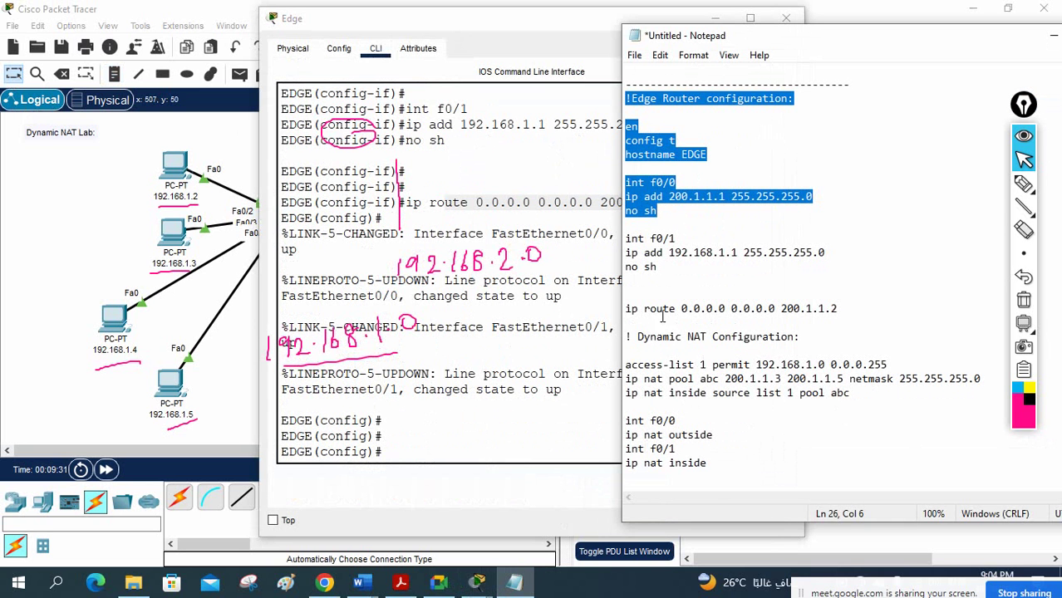
pyautogui.moveTo(628, 367); pyautogui.dragTo(720, 478)
pyautogui.click(491, 418)
pyautogui.rightClick(483, 416)
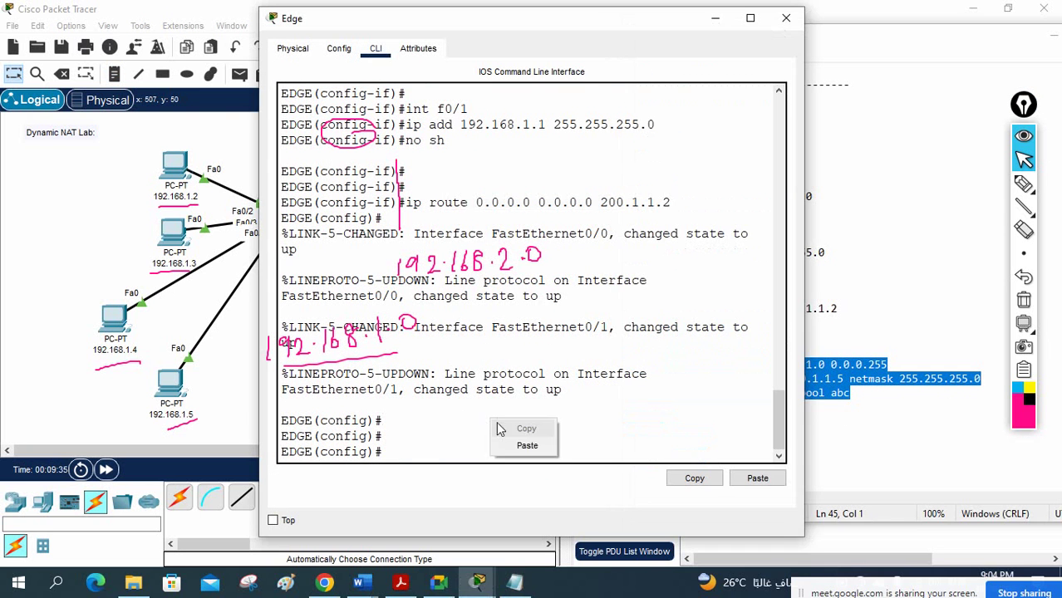
pyautogui.click(501, 445)
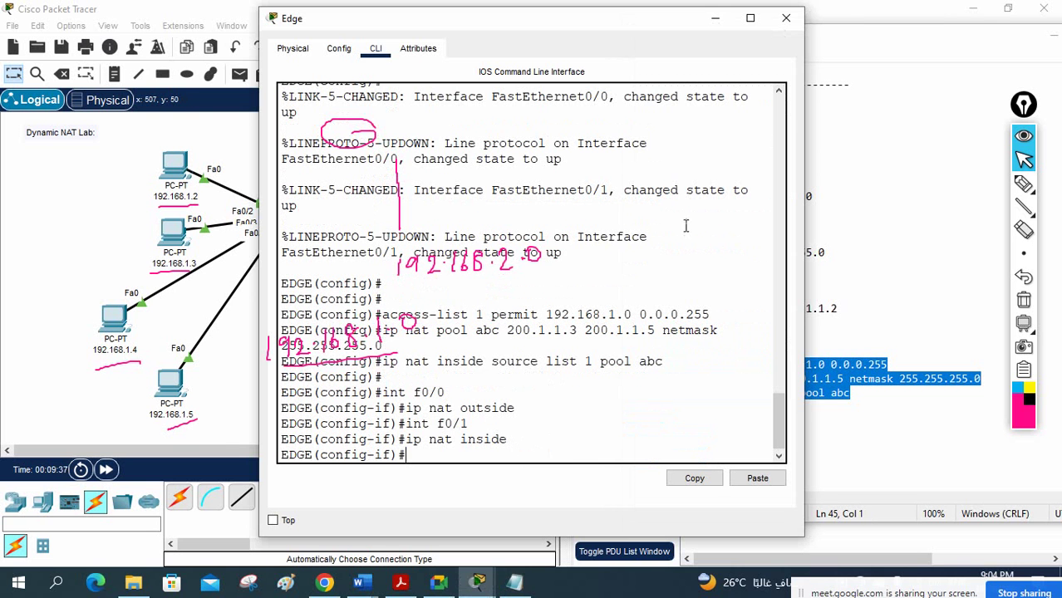
# Clear the pen annotations and enlarge the Edge router's window to review the applied NAT commands.
pyautogui.click(1025, 300)
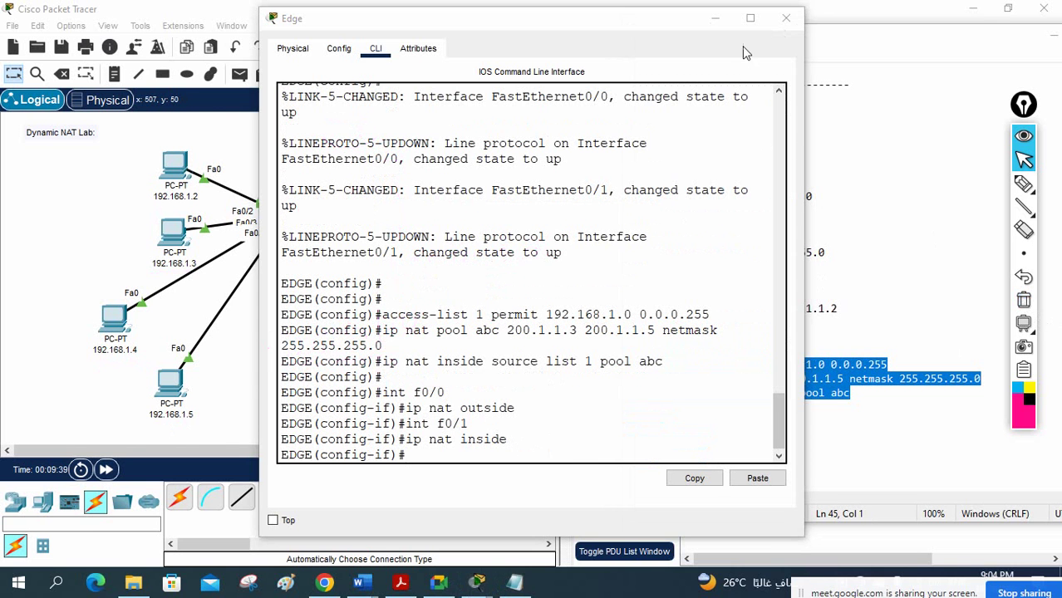
pyautogui.click(750, 18)
pyautogui.press('Return')
pyautogui.press('Return')
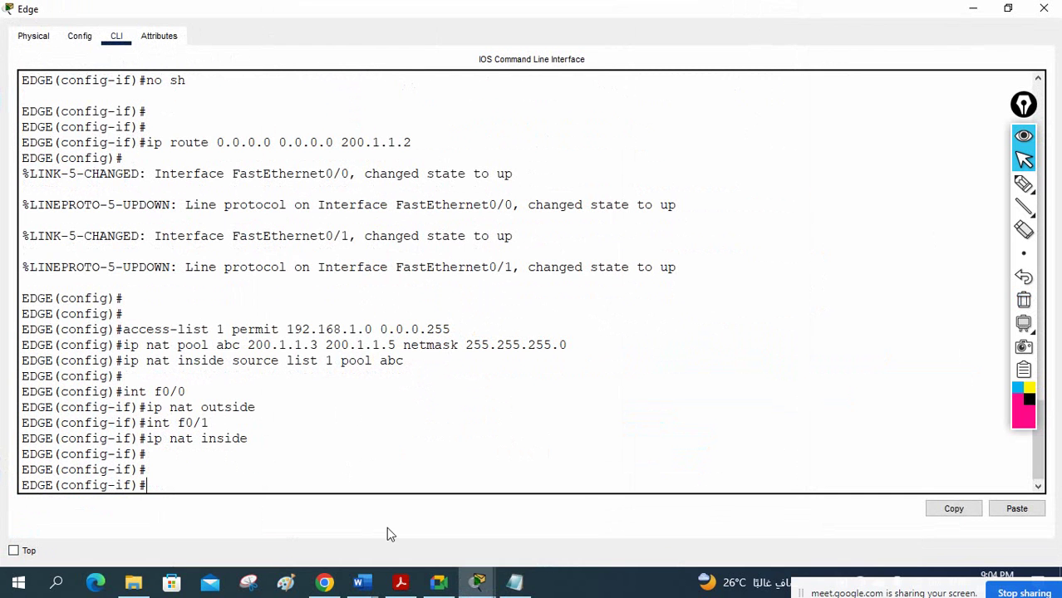
pyautogui.click(973, 8)
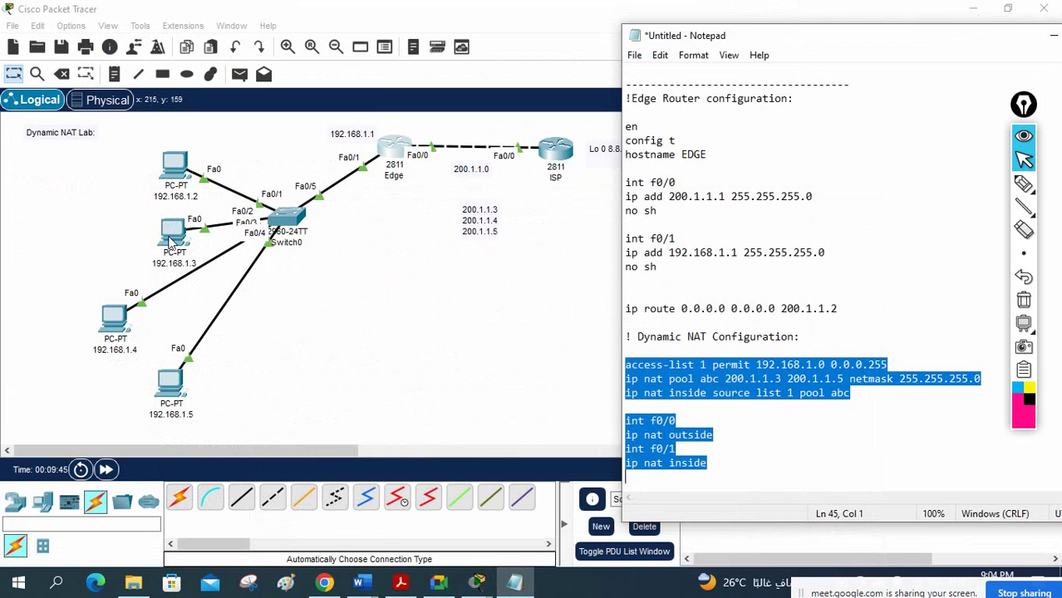
# Start a continuous ping to 8.8.8.8 from PC 192.168.1.2's command prompt and move its window off the PCs.
pyautogui.click(175, 172)
pyautogui.click(174, 172)
pyautogui.click(601, 129)
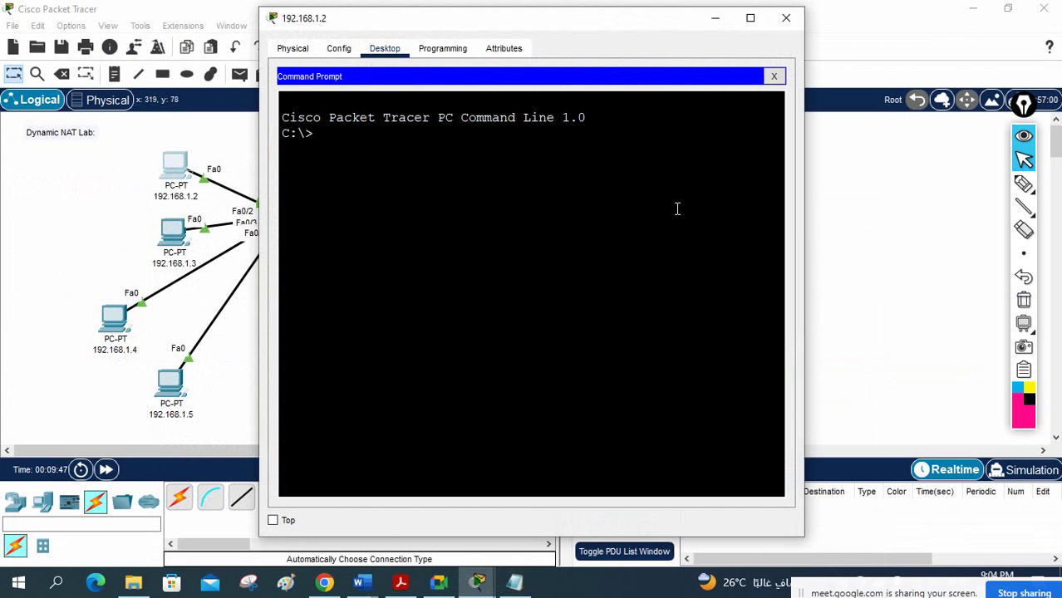
pyautogui.write('ping - ')
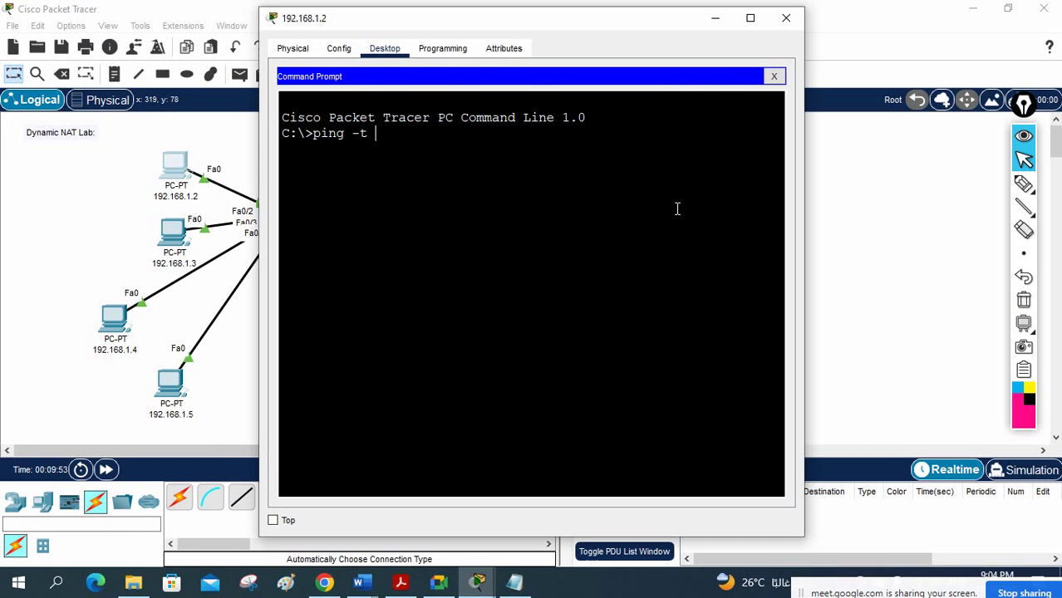
pyautogui.write(' 8.8.8.8')
pyautogui.press('Return')
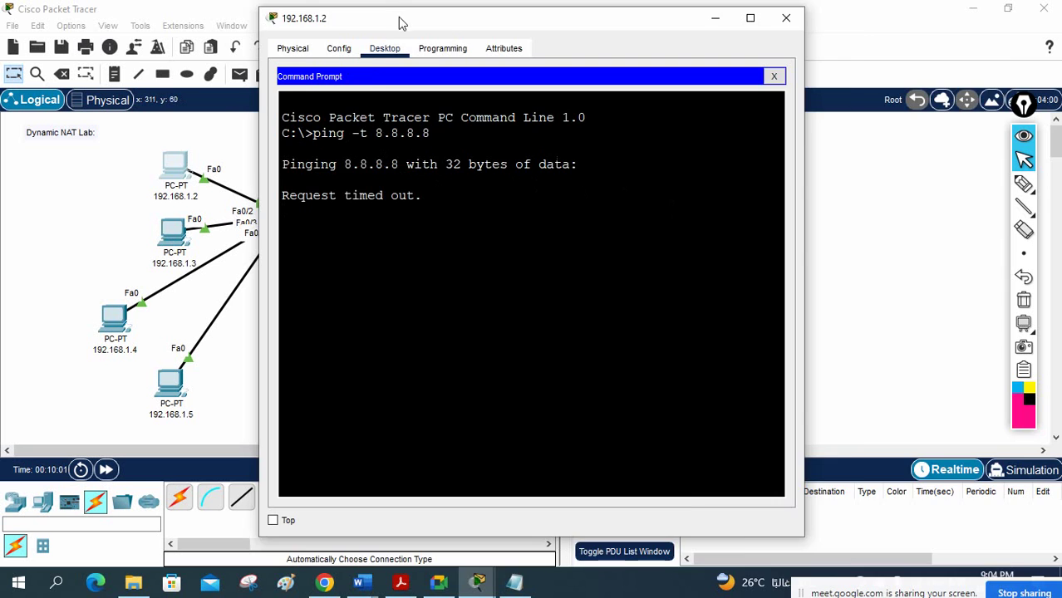
pyautogui.moveTo(401, 21); pyautogui.dragTo(476, 39)
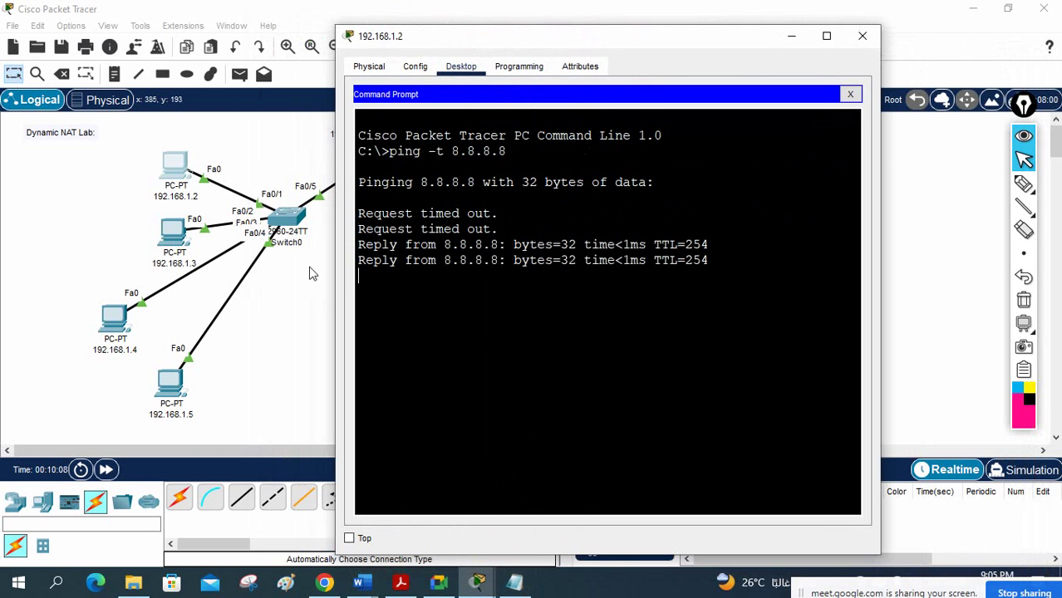
# Start a continuous ping to 8.8.8.8 from the command prompt of PC 192.168.1.3.
pyautogui.click(172, 238)
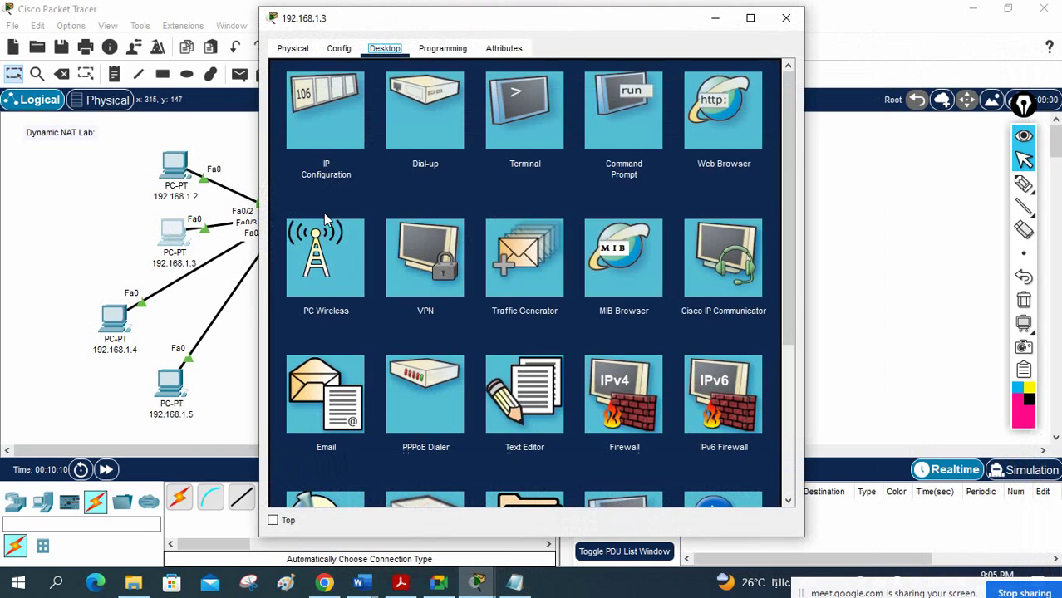
pyautogui.click(622, 97)
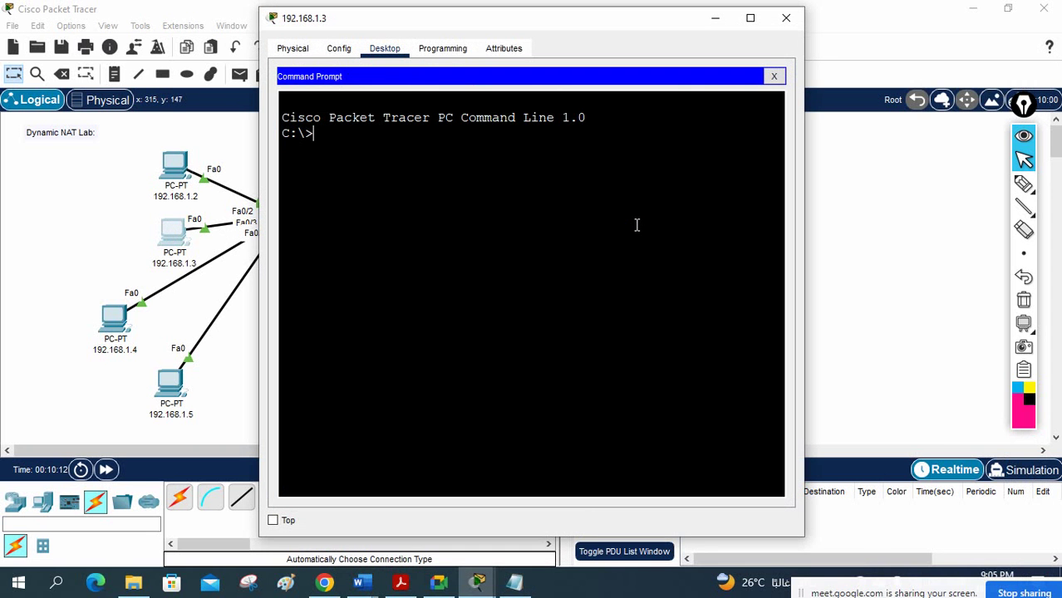
pyautogui.write('ping -t ')
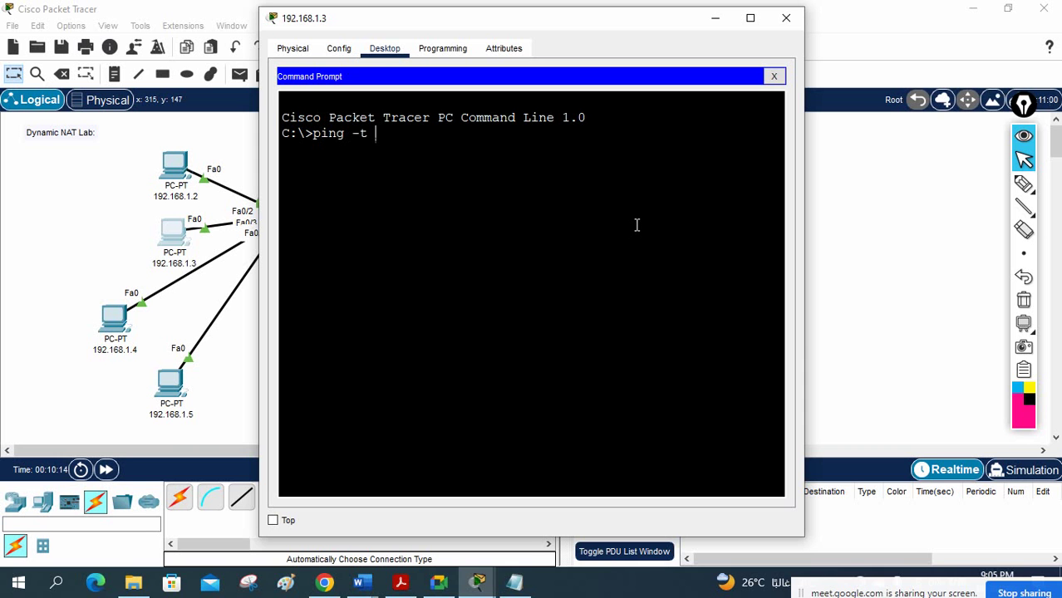
pyautogui.write('8.8.8.8')
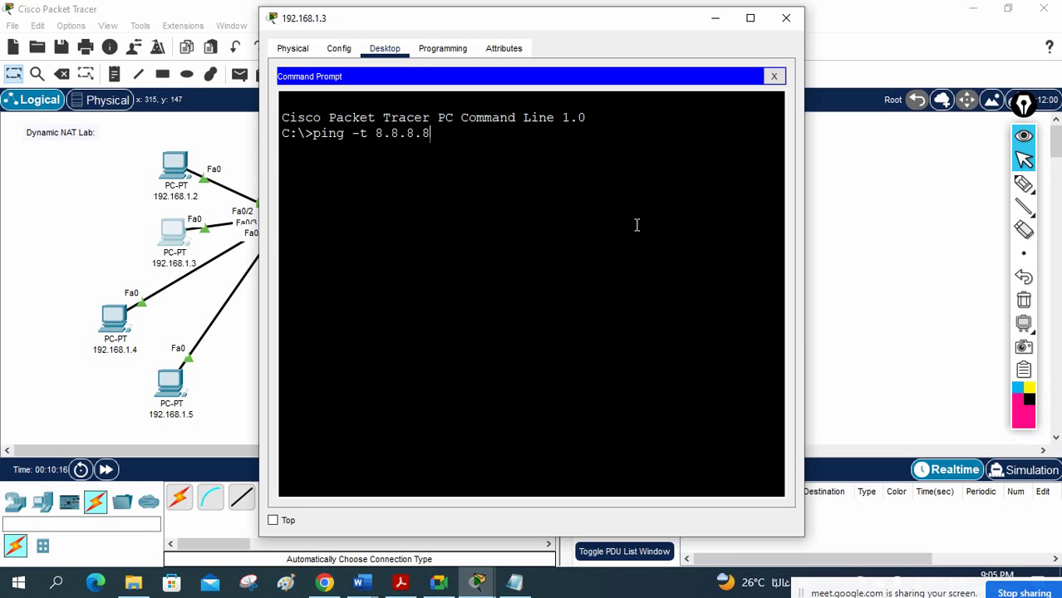
pyautogui.press('Return')
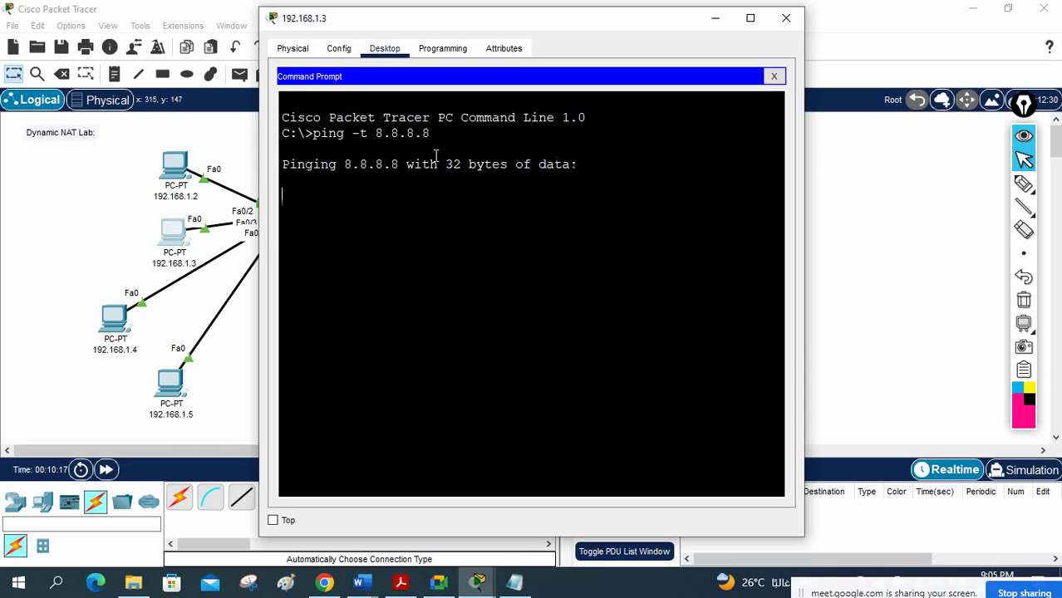
# Start a continuous ping to 8.8.8.8 from the command prompt of PC 192.168.1.4.
pyautogui.click(115, 322)
pyautogui.click(630, 110)
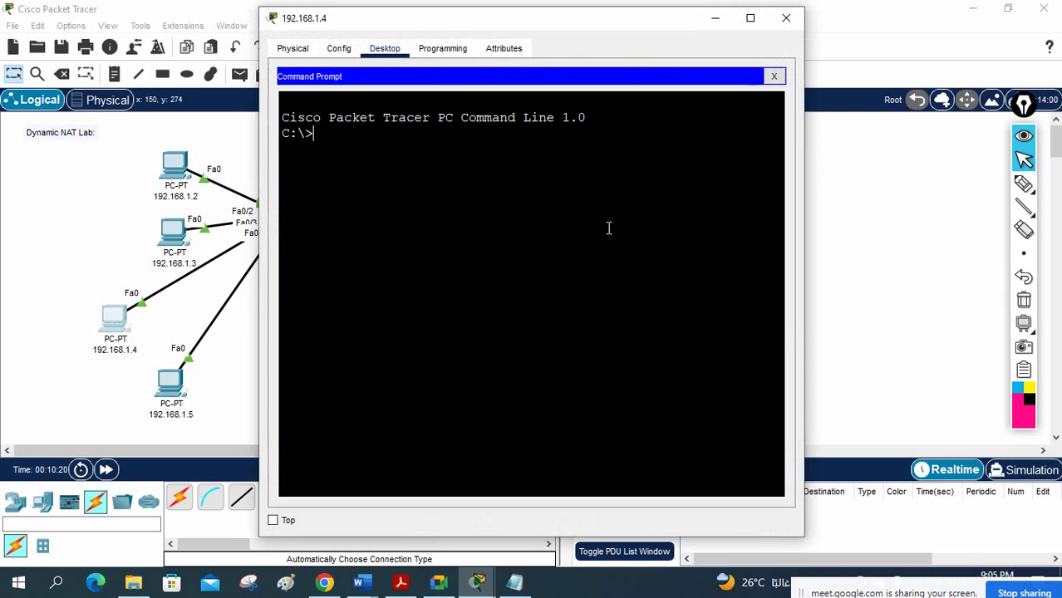
pyautogui.write('p')
pyautogui.write('ing -t 8.8.8.8')
pyautogui.press('Return')
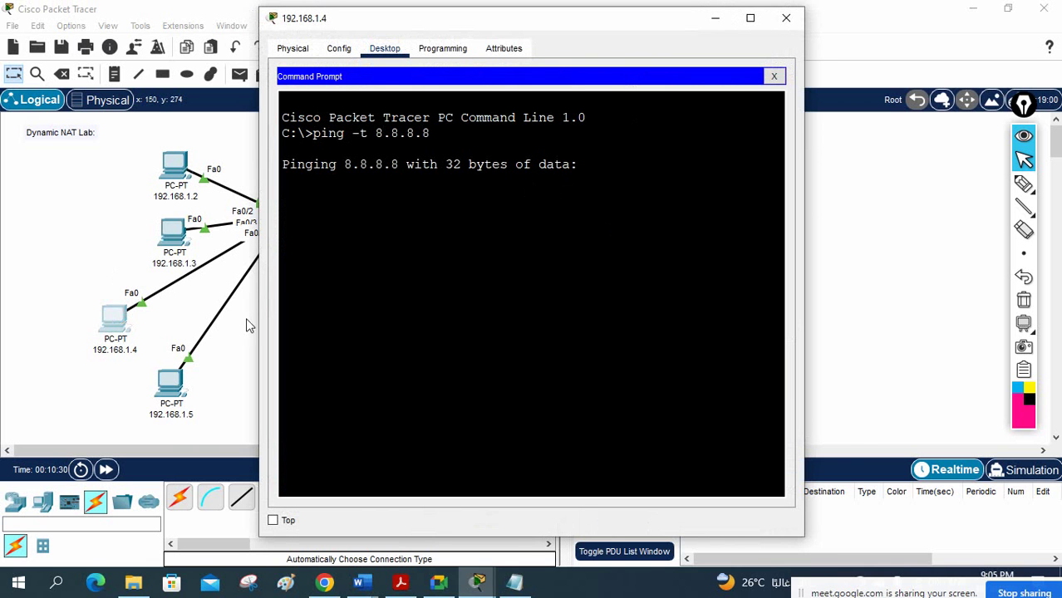
# Start a continuous ping to 8.8.8.8 from the command prompt of PC 192.168.1.5.
pyautogui.click(178, 382)
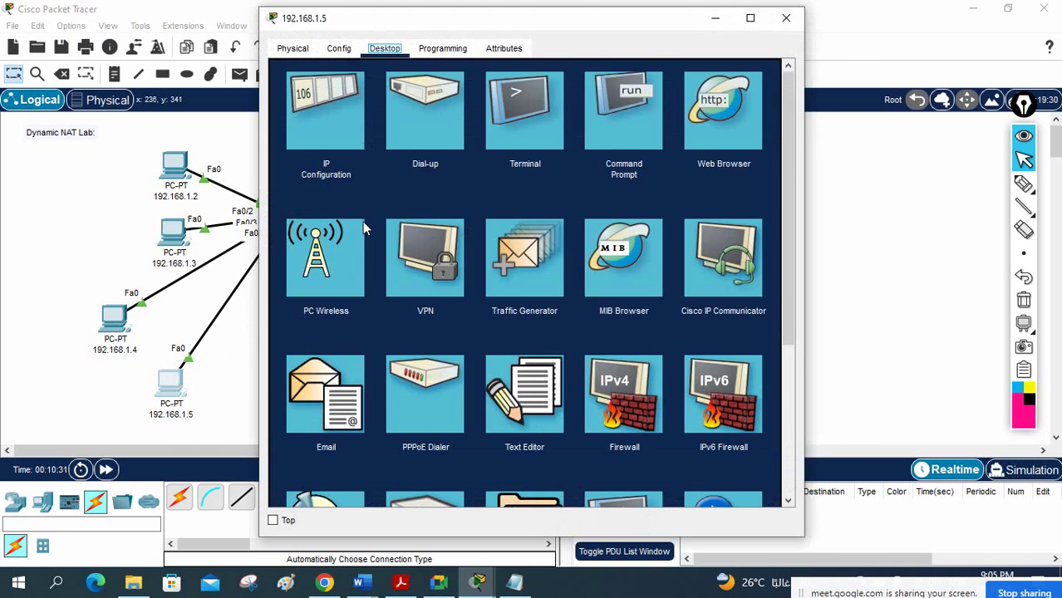
pyautogui.click(611, 110)
pyautogui.write('ping -t')
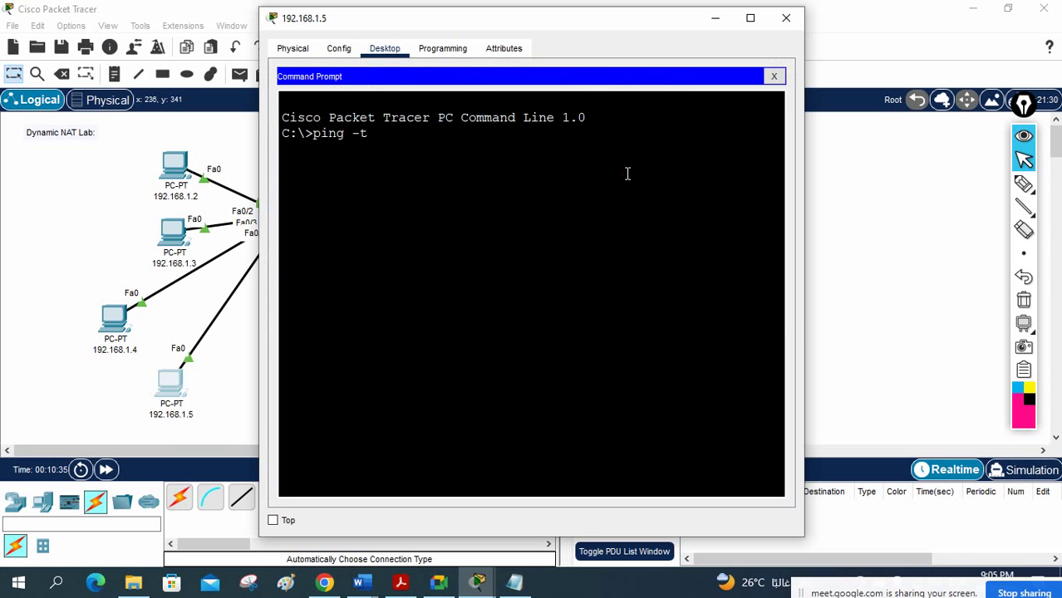
pyautogui.write(' 8.8.8.8')
pyautogui.press('Return')
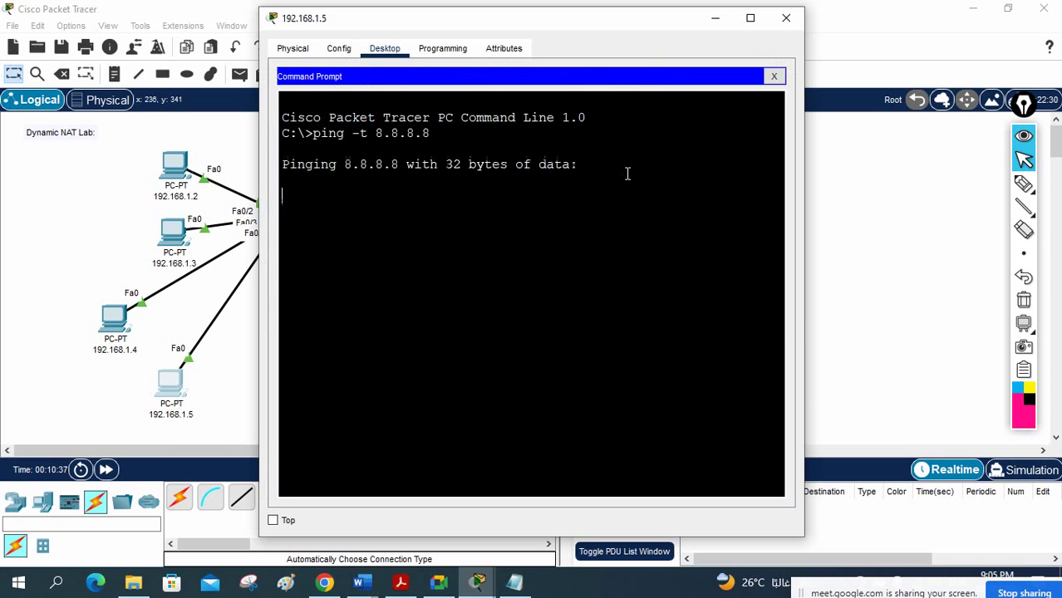
# Place the notes PC1 and PC2 beside the PCs 192.168.1.2 and 192.168.1.3.
pyautogui.click(180, 170)
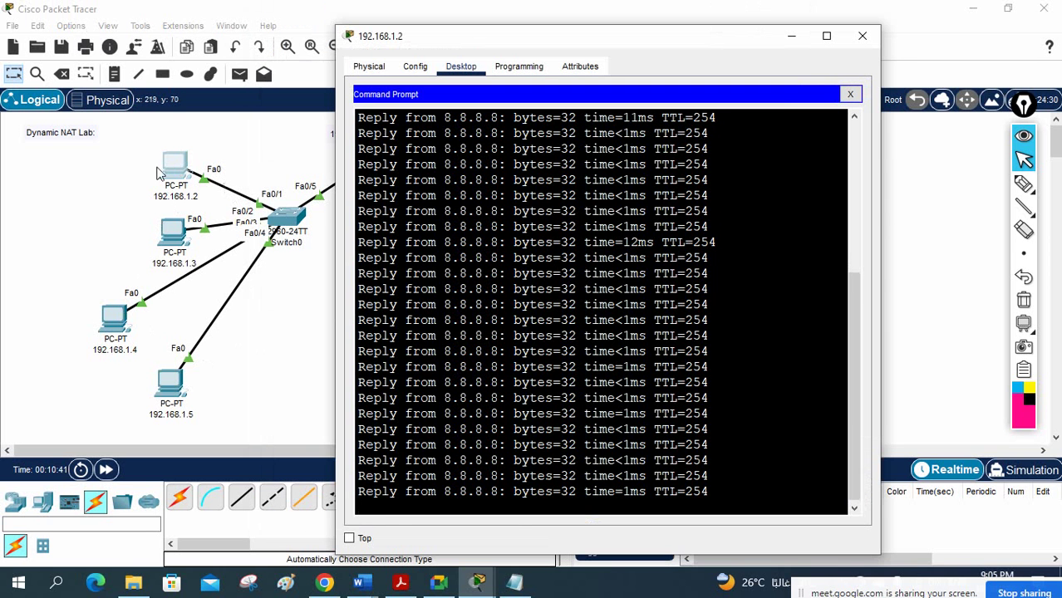
pyautogui.click(71, 110)
pyautogui.click(114, 74)
pyautogui.click(137, 162)
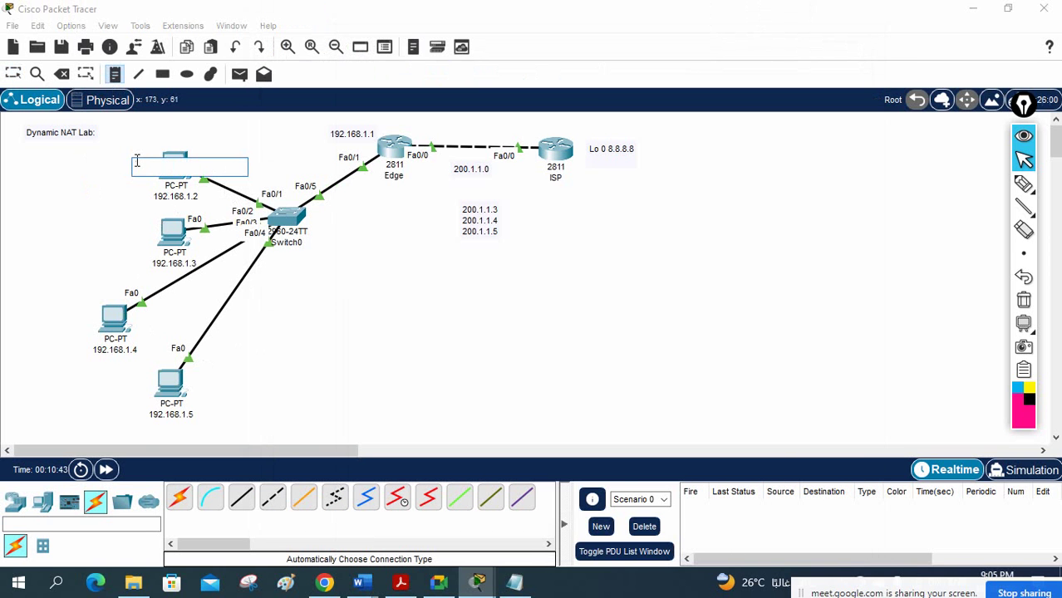
pyautogui.write('PC1')
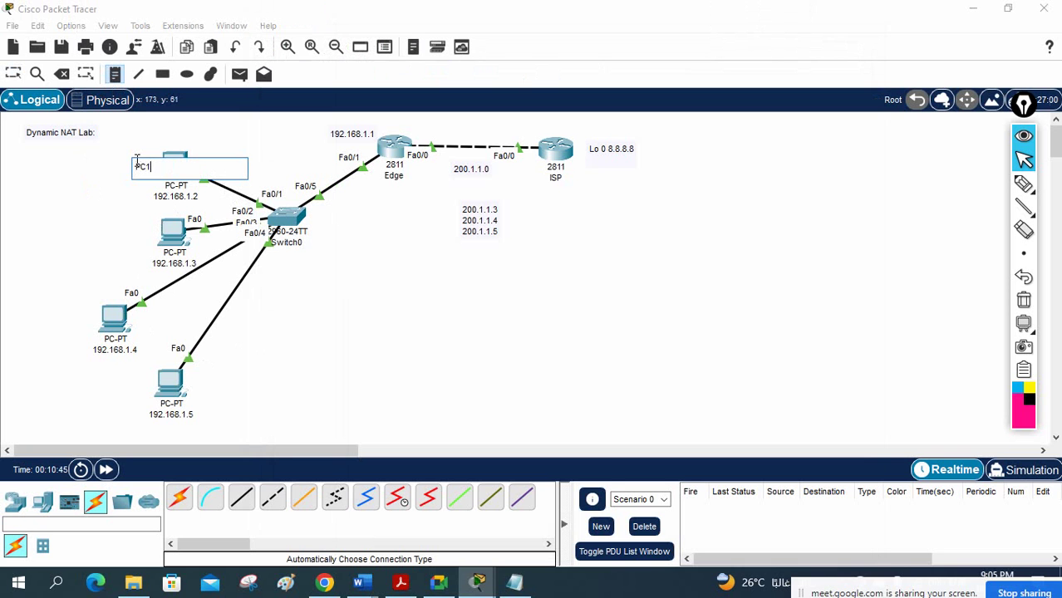
pyautogui.click(131, 231)
pyautogui.write('P')
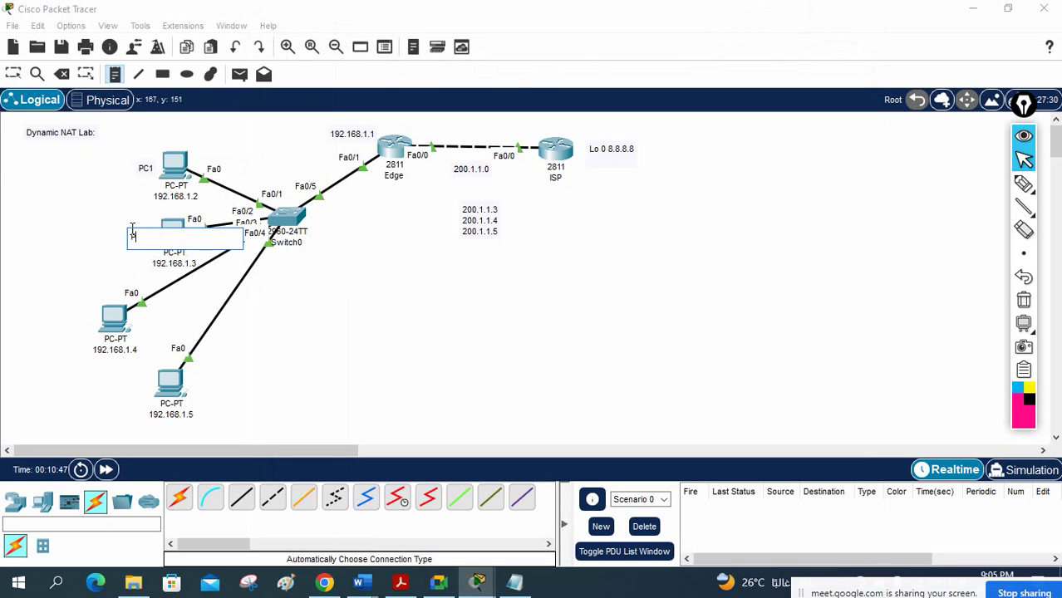
pyautogui.write('C2')
# Place the notes PC3 and PC4 beside the PCs 192.168.1.4 and 192.168.1.5.
pyautogui.click(63, 316)
pyautogui.write('PC3')
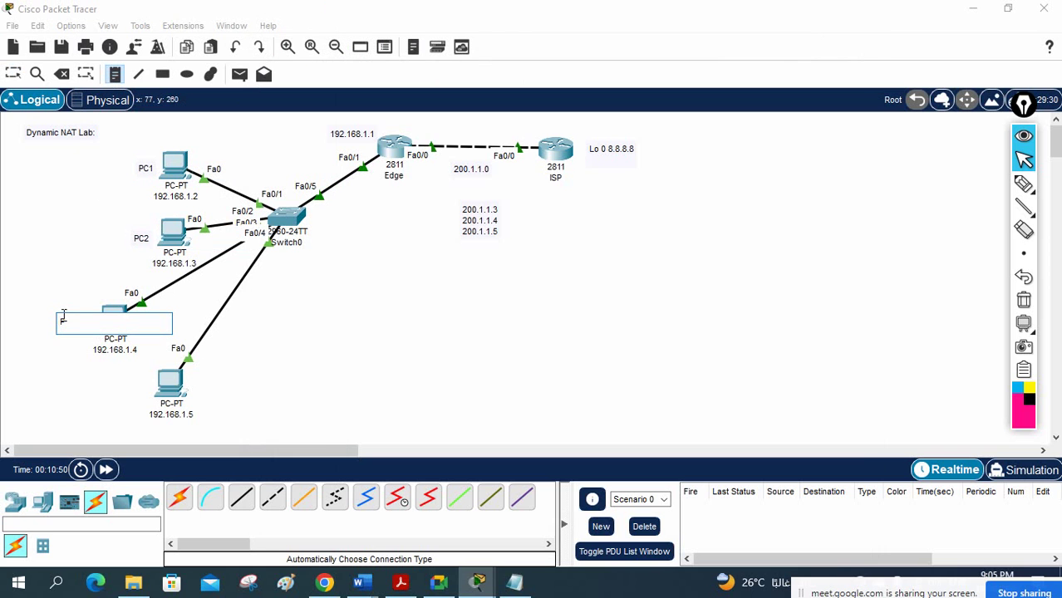
pyautogui.click(131, 390)
pyautogui.write('PC')
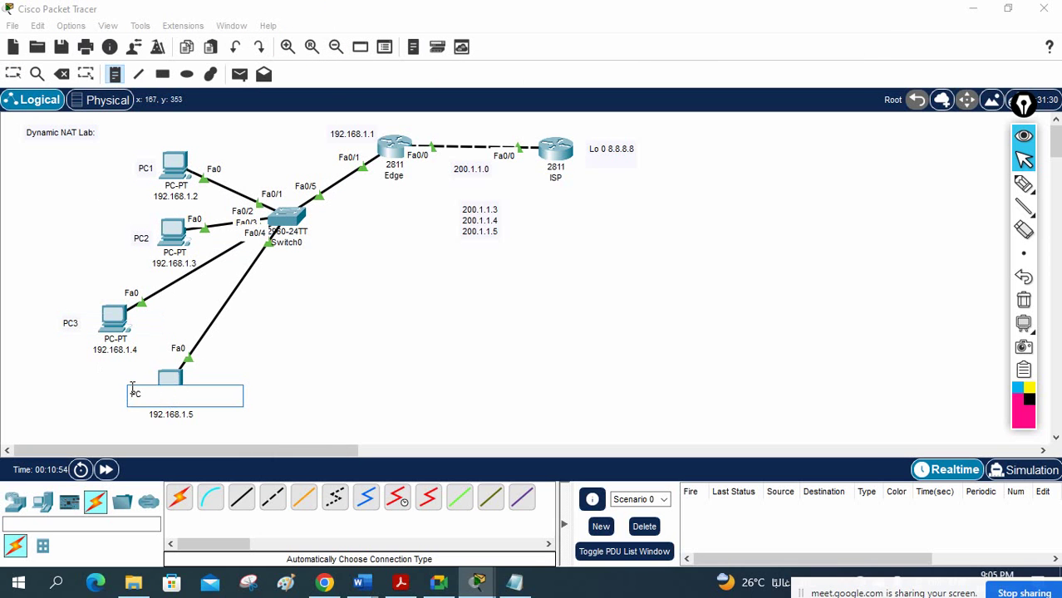
pyautogui.write('4')
pyautogui.click(412, 360)
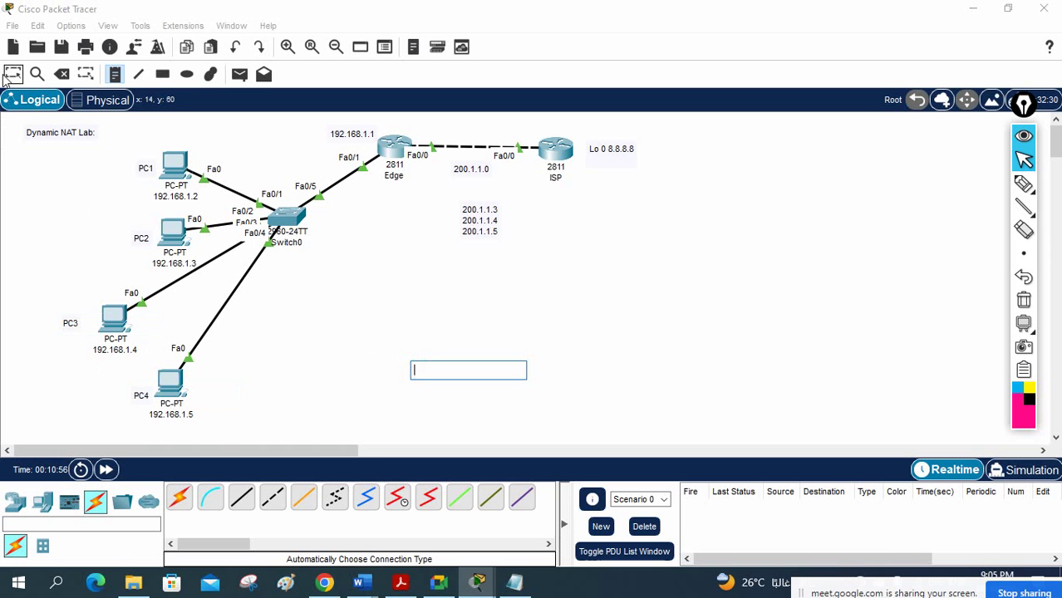
pyautogui.press('Escape')
# Check the ping output on PC1 to PC4 in turn and move PC4's window clear of the topology.
pyautogui.click(174, 164)
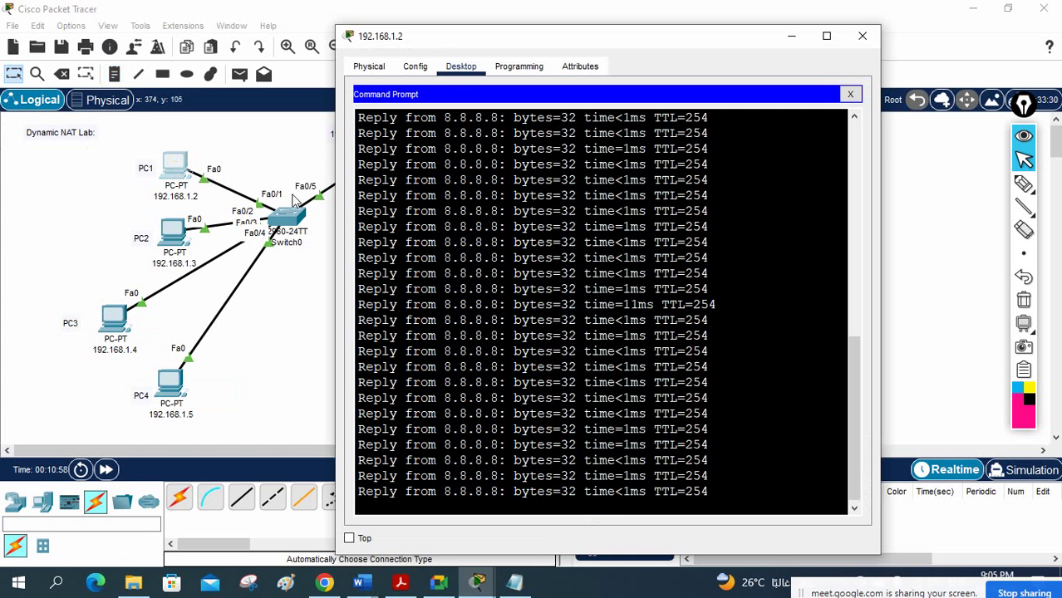
pyautogui.click(179, 240)
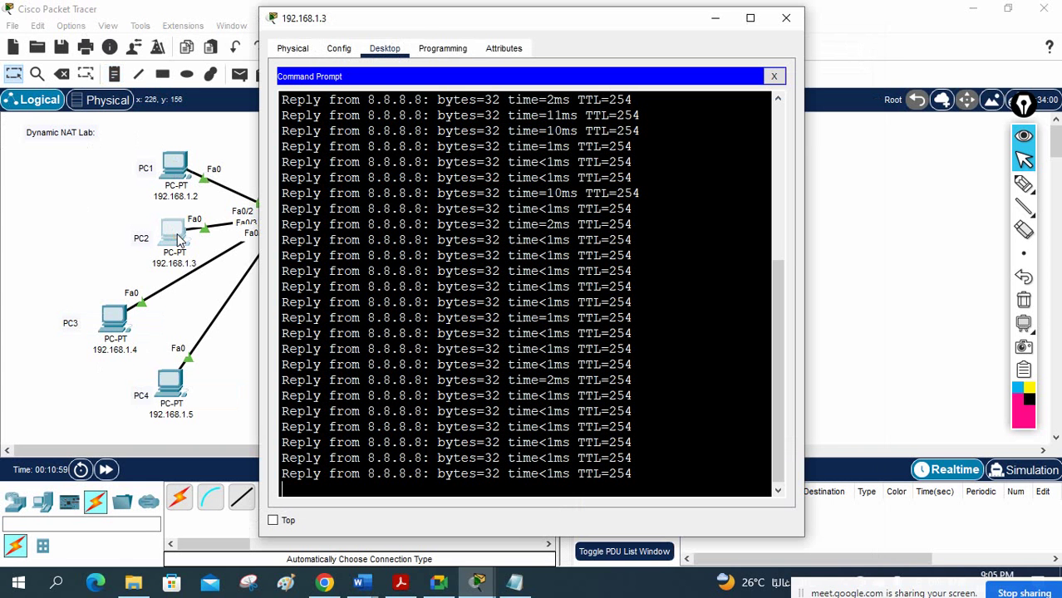
pyautogui.click(122, 324)
pyautogui.click(173, 382)
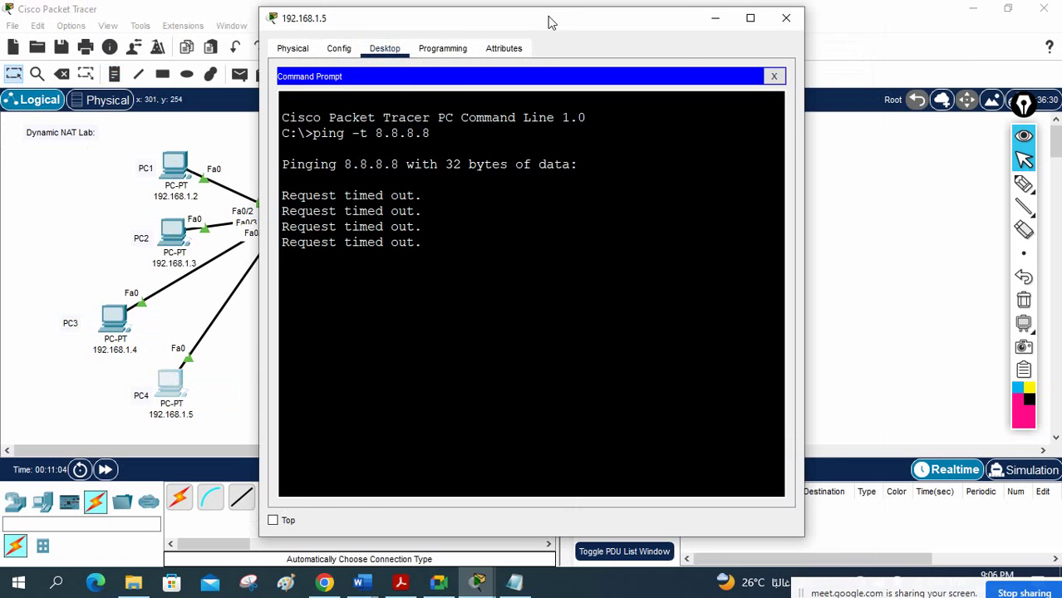
pyautogui.moveTo(550, 22); pyautogui.dragTo(760, 41)
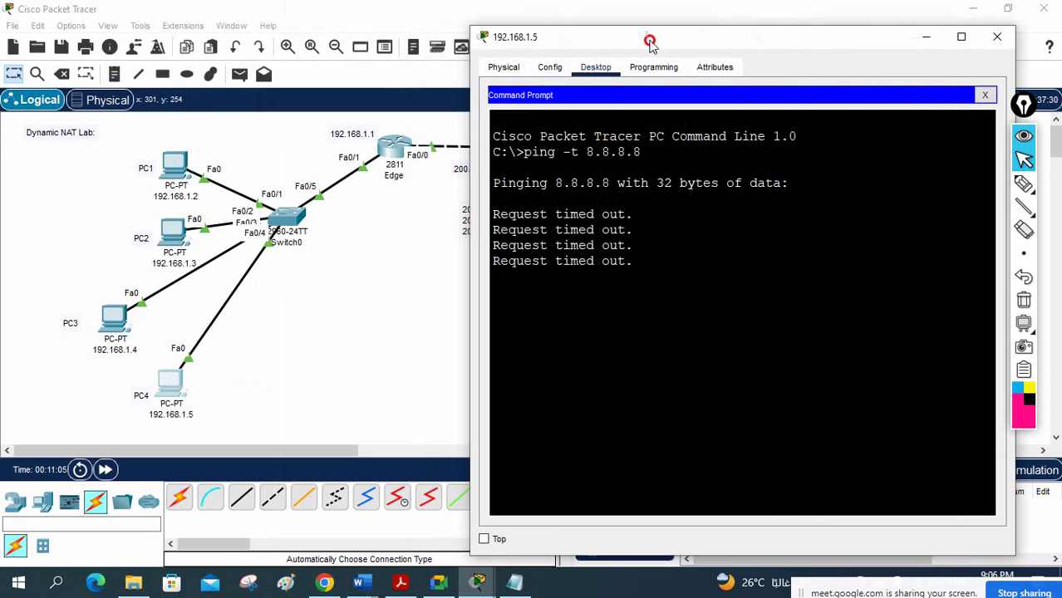
pyautogui.moveTo(647, 38); pyautogui.dragTo(793, 85)
# Mark the pool addresses with the pen and trace paths from PC1, PC2 and PC3 through them toward the ISP router.
pyautogui.click(1023, 183)
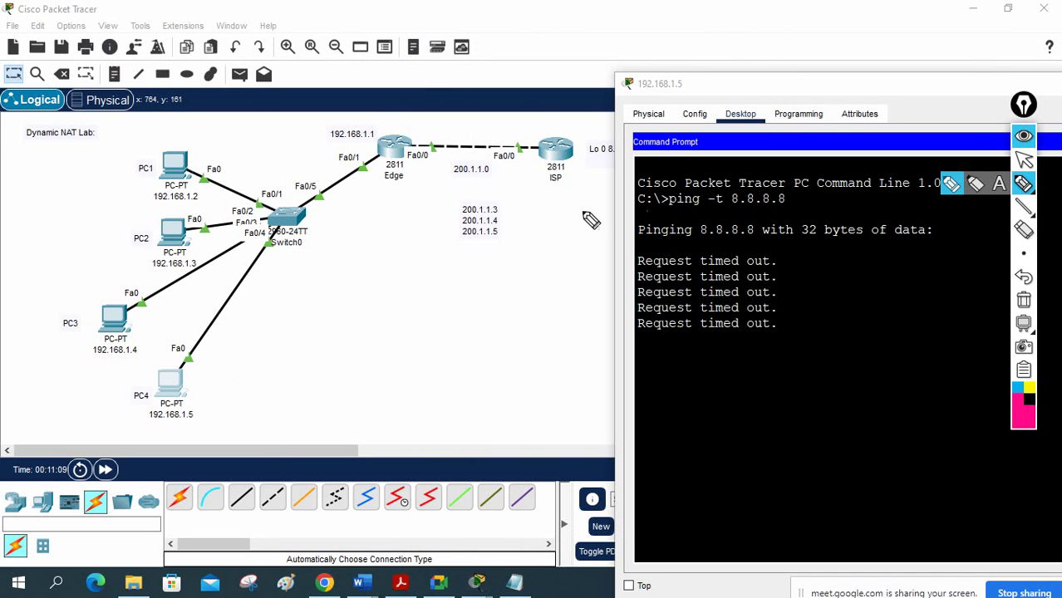
pyautogui.click(506, 207)
pyautogui.moveTo(502, 209)
pyautogui.mouseDown()
pyautogui.moveTo(516, 200)
pyautogui.moveTo(515, 223)
pyautogui.mouseUp()
pyautogui.moveTo(189, 174)
pyautogui.mouseDown()
pyautogui.moveTo(273, 208)
pyautogui.moveTo(411, 215)
pyautogui.moveTo(502, 205)
pyautogui.moveTo(549, 153)
pyautogui.mouseUp()
pyautogui.moveTo(181, 238)
pyautogui.mouseDown()
pyautogui.moveTo(475, 231)
pyautogui.moveTo(444, 226)
pyautogui.moveTo(497, 220)
pyautogui.moveTo(557, 176)
pyautogui.mouseUp()
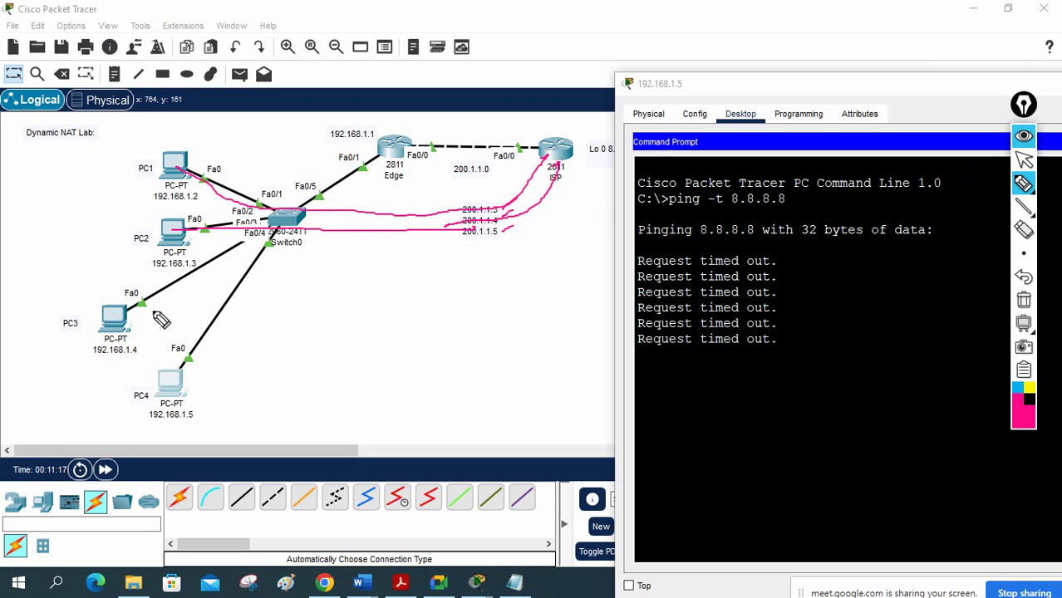
pyautogui.moveTo(118, 328)
pyautogui.mouseDown()
pyautogui.moveTo(191, 298)
pyautogui.moveTo(542, 223)
pyautogui.mouseUp()
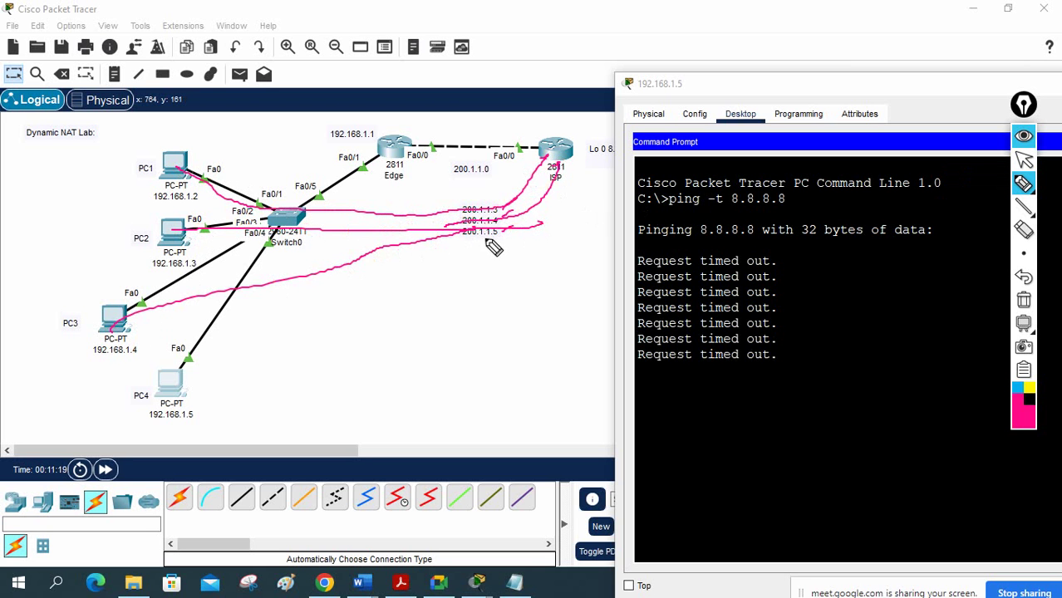
# Draw a cross below the pool address 200.1.1.5 and trace PC4's path up to the switch.
pyautogui.moveTo(470, 246); pyautogui.dragTo(492, 261)
pyautogui.moveTo(496, 250); pyautogui.dragTo(464, 267)
pyautogui.moveTo(191, 385)
pyautogui.mouseDown()
pyautogui.moveTo(175, 382)
pyautogui.moveTo(285, 233)
pyautogui.moveTo(309, 220)
pyautogui.mouseUp()
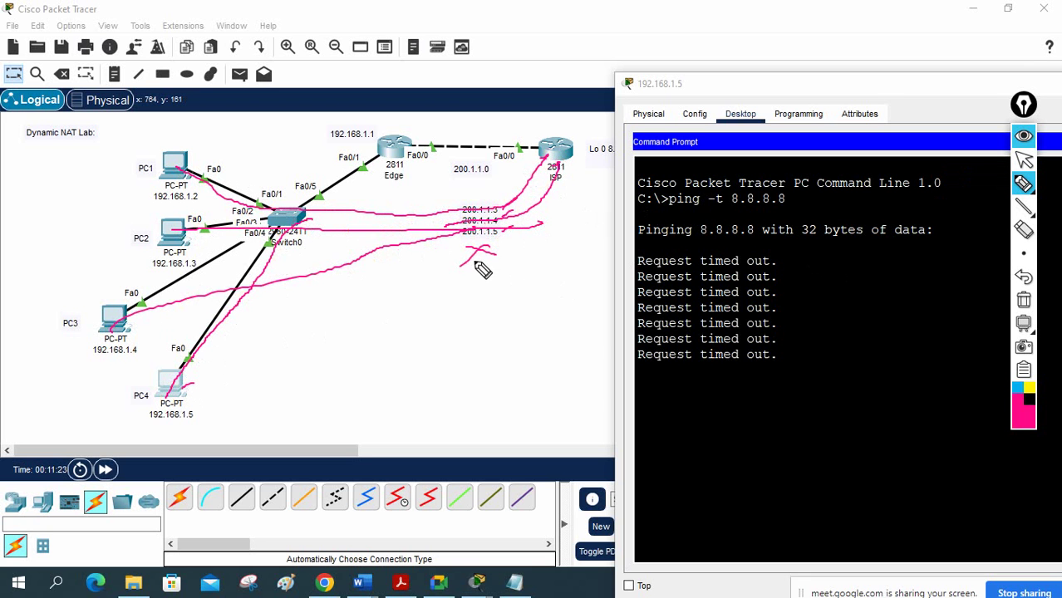
# Cross out the links of PC1, PC2 and PC3 with the pen and retrace PC4's path to the switch.
pyautogui.moveTo(200, 166)
pyautogui.mouseDown()
pyautogui.moveTo(240, 203)
pyautogui.moveTo(215, 194)
pyautogui.mouseUp()
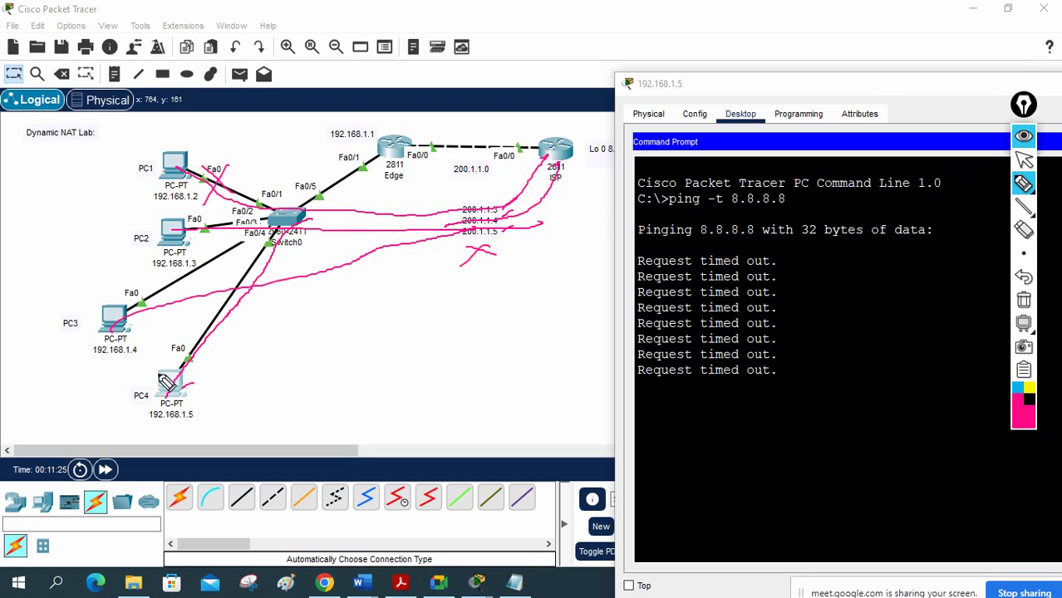
pyautogui.moveTo(176, 387)
pyautogui.mouseDown()
pyautogui.moveTo(244, 260)
pyautogui.moveTo(283, 240)
pyautogui.mouseUp()
pyautogui.moveTo(207, 241); pyautogui.dragTo(193, 214)
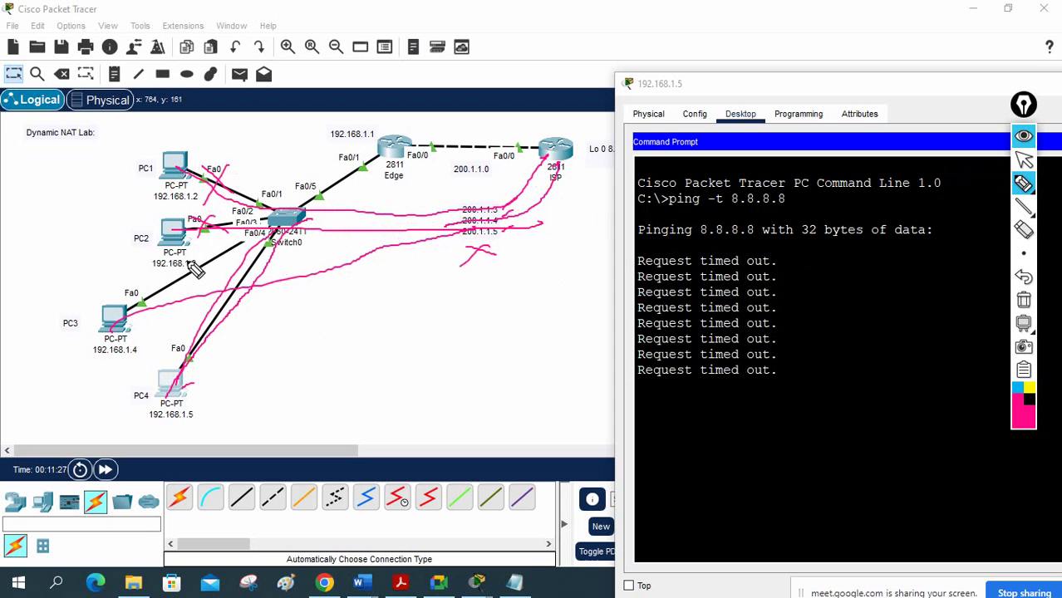
pyautogui.moveTo(203, 256); pyautogui.dragTo(171, 292)
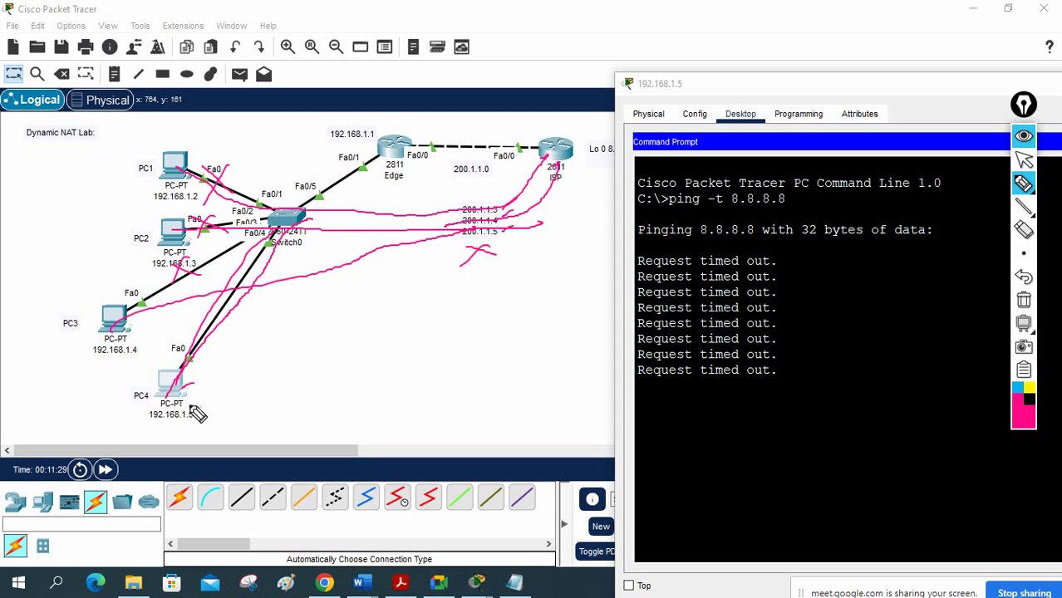
# Clear all pen marks from the topology and open the Edge router's CLI in a maximized window.
pyautogui.click(1024, 300)
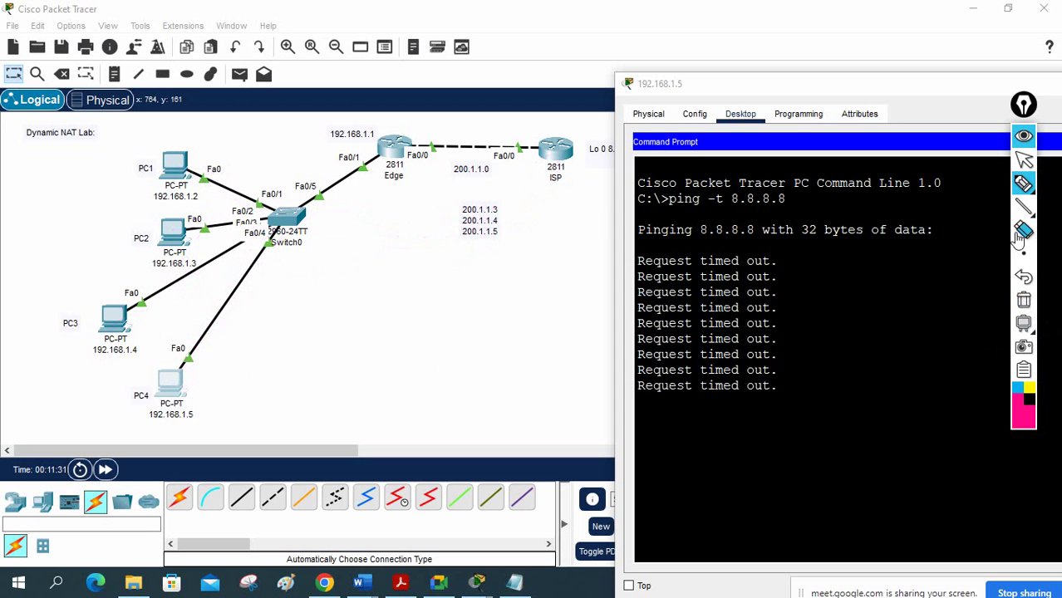
pyautogui.click(1024, 157)
pyautogui.click(397, 146)
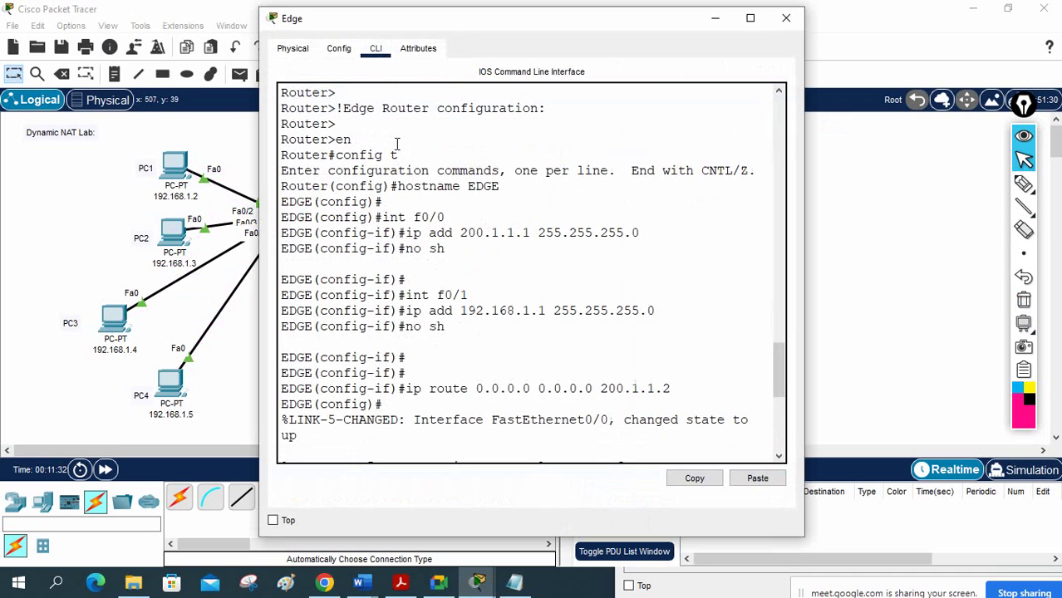
pyautogui.click(750, 17)
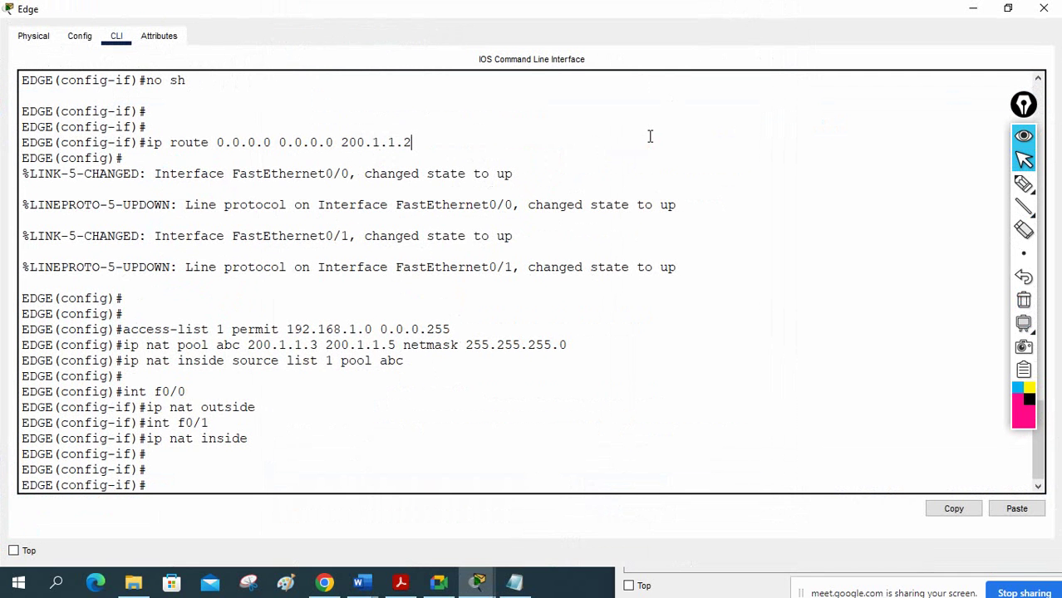
# Return the Edge router to privileged mode and list its NAT entries with sh ip nat translations.
pyautogui.hotkey('ctrl', 'z')
pyautogui.press('Return')
pyautogui.press('Return')
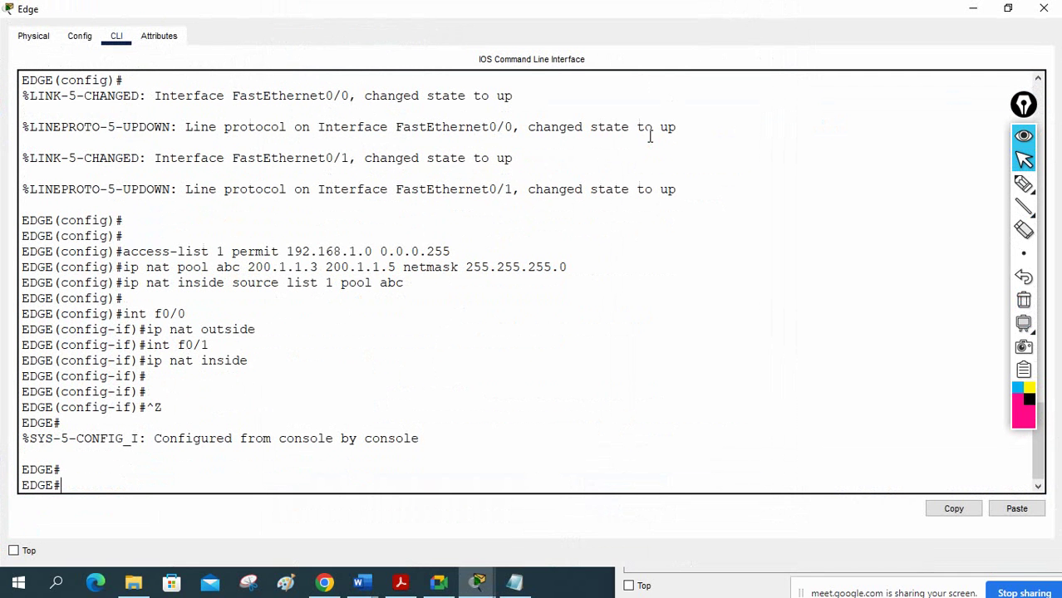
pyautogui.write('sh ip nat tr')
pyautogui.press('Tab')
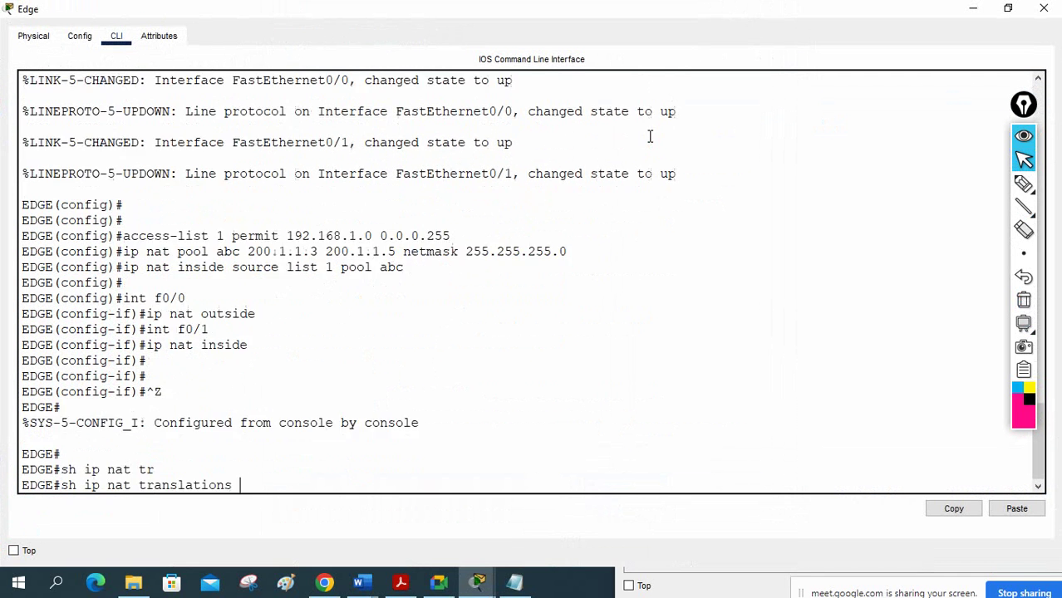
pyautogui.press('Return')
# Underline the inside local address 192.168.1.2 in the first translation with the pen and extend the line to its inside global address.
pyautogui.moveTo(1023, 186)
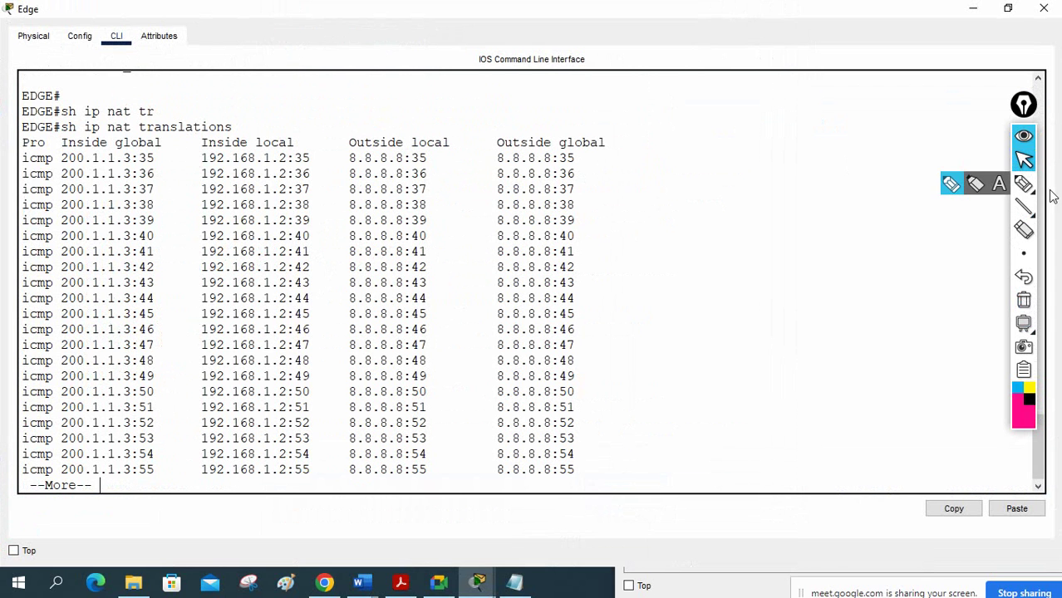
pyautogui.click(1026, 187)
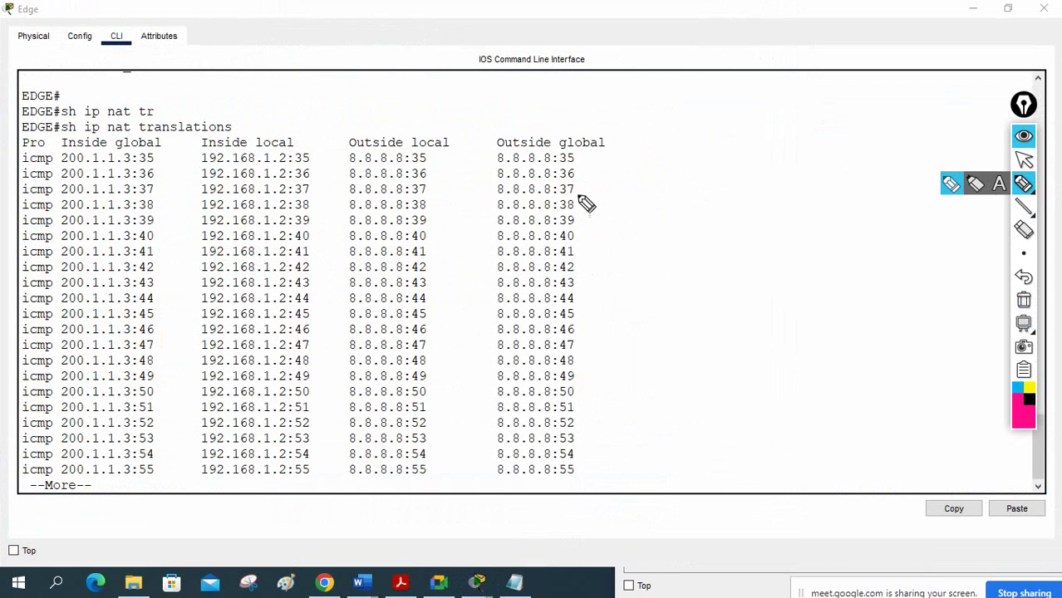
pyautogui.moveTo(203, 163); pyautogui.dragTo(283, 163)
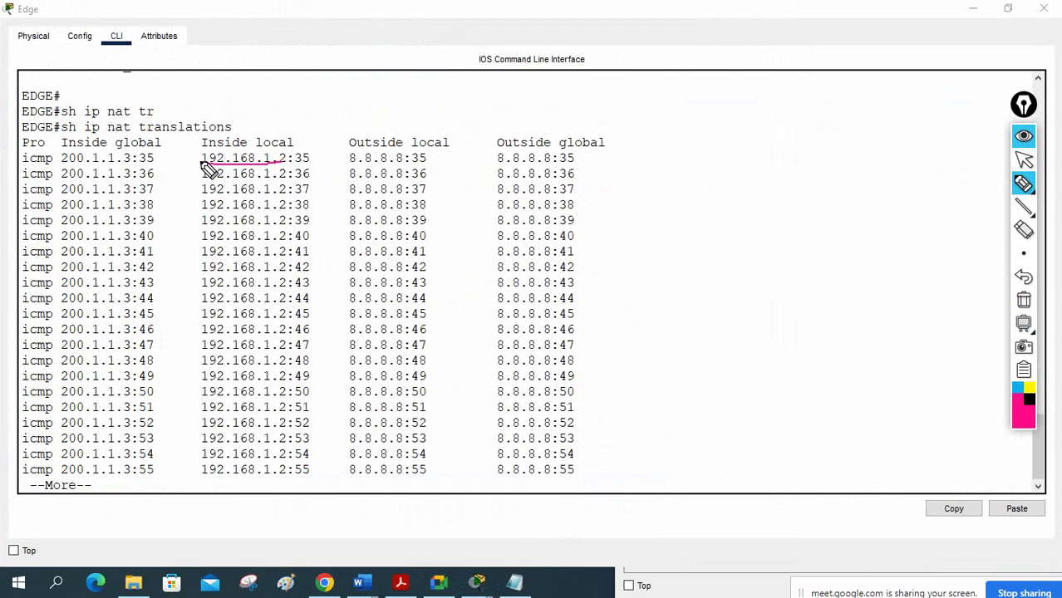
pyautogui.moveTo(206, 163); pyautogui.dragTo(131, 162)
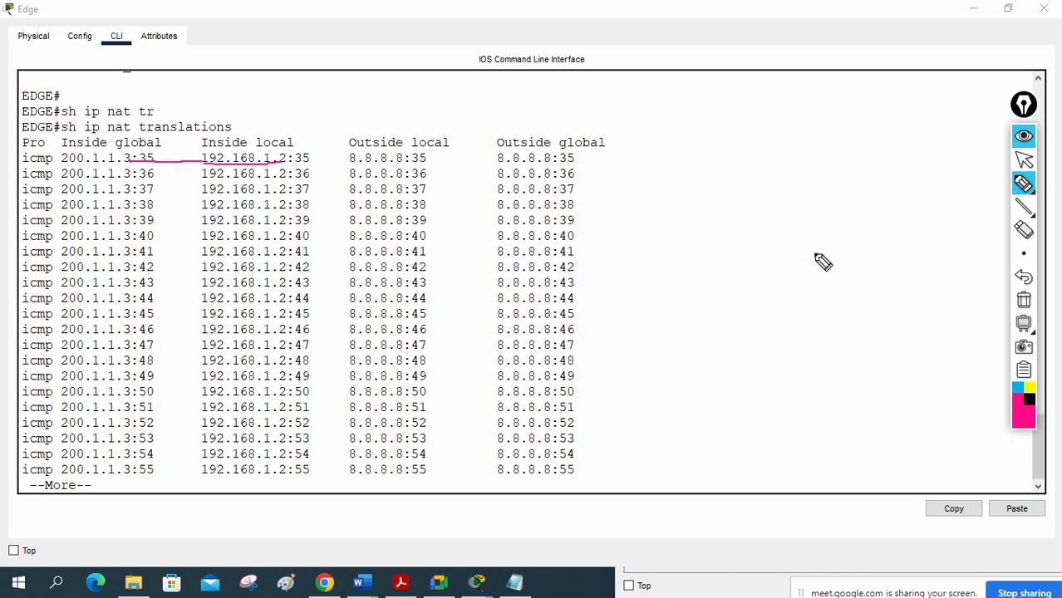
pyautogui.click(1014, 155)
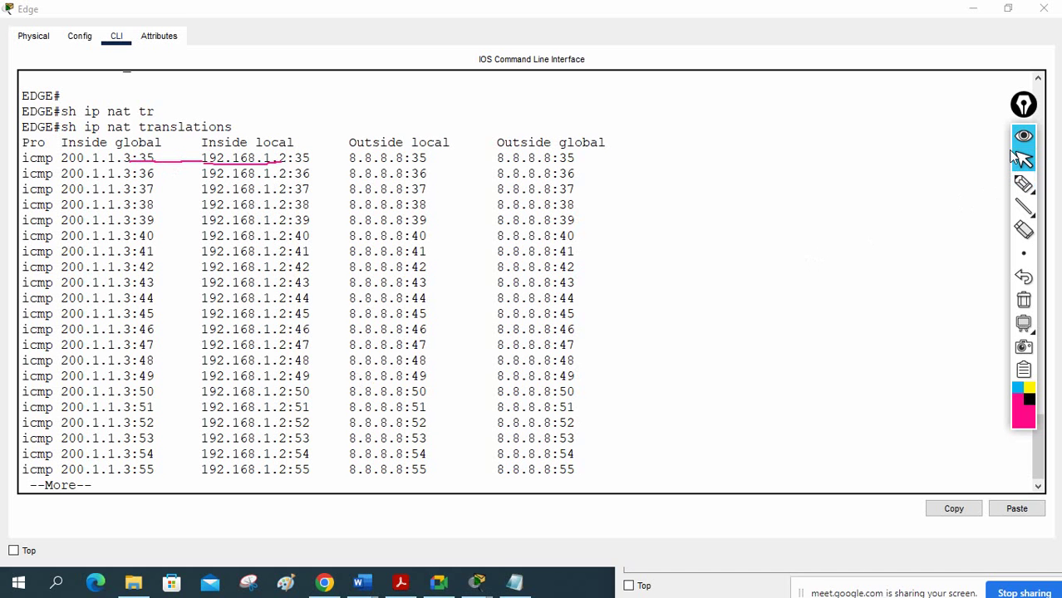
# Page through the NAT translation list to examine which pool address each inside PC address is mapped to.
pyautogui.click(809, 259)
pyautogui.press('Return')
pyautogui.press('Return')
pyautogui.press('Return')
pyautogui.press('Return')
pyautogui.press('Return')
pyautogui.press('Return')
pyautogui.press('Return')
pyautogui.press('Return')
pyautogui.press('Return')
pyautogui.press('Return')
pyautogui.press('Return')
pyautogui.press('Return')
pyautogui.press('Return')
pyautogui.press('Return')
pyautogui.press('Return')
pyautogui.press('Return')
pyautogui.press('Return')
pyautogui.press('Return')
pyautogui.press('Return')
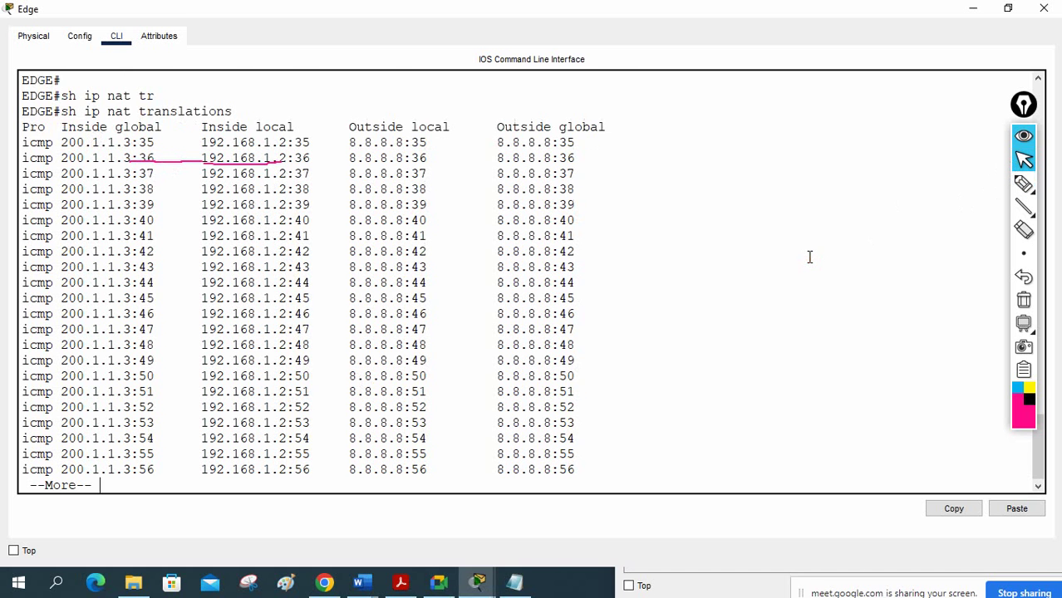
pyautogui.press('Return')
pyautogui.press('Return')
pyautogui.press('Return')
pyautogui.press('Return')
pyautogui.press('Return')
pyautogui.press('Return')
pyautogui.press('Return')
pyautogui.press('Return')
pyautogui.press('Return')
pyautogui.press('Return')
pyautogui.press('Return')
pyautogui.press('Return')
pyautogui.press('Return')
pyautogui.press('Return')
pyautogui.press('Return')
pyautogui.press('Return')
pyautogui.press('Return')
pyautogui.press('Return')
pyautogui.press('Return')
pyautogui.press('Return')
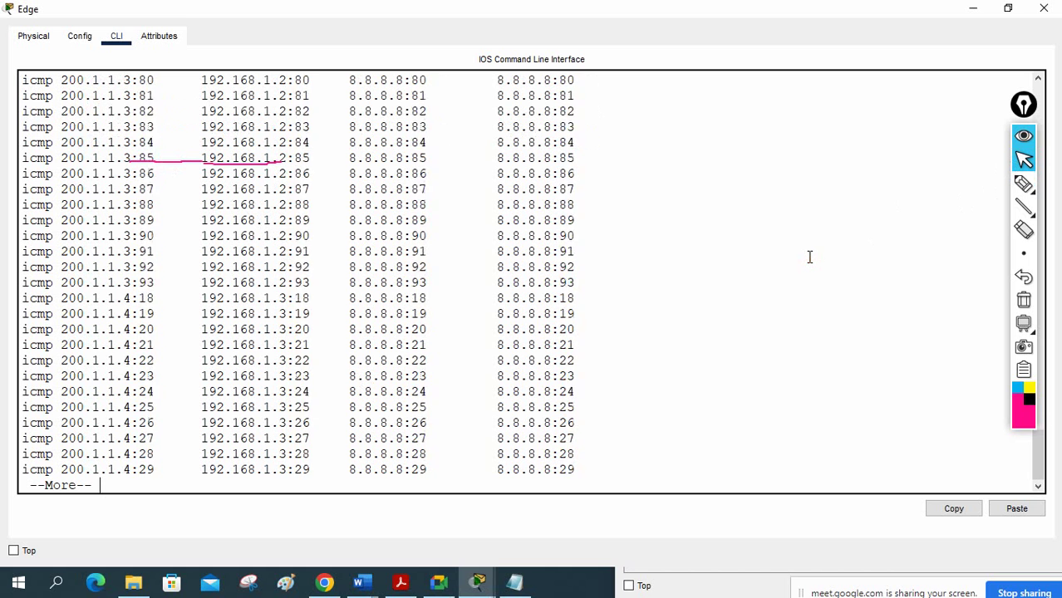
pyautogui.press('Return')
pyautogui.press('Return')
pyautogui.press('Return')
pyautogui.press('Return')
pyautogui.press('Return')
pyautogui.press('Return')
pyautogui.press('Return')
pyautogui.press('Return')
pyautogui.press('Return')
pyautogui.press('Return')
pyautogui.press('Return')
pyautogui.press('Return')
pyautogui.press('Return')
pyautogui.press('Return')
pyautogui.press('Return')
pyautogui.press('Return')
pyautogui.press('Return')
pyautogui.press('Return')
pyautogui.press('Return')
pyautogui.press('Return')
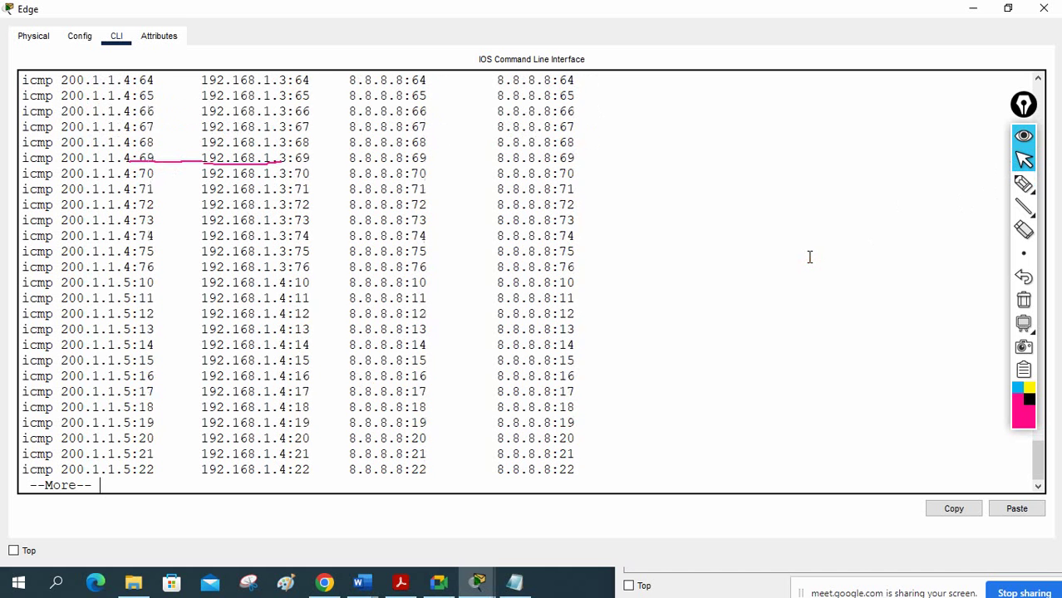
# Clear the old pen marks and underline the pairs 192.168.1.3 with 200.1.1.4 and 192.168.1.4 with 200.1.1.5.
pyautogui.click(1023, 300)
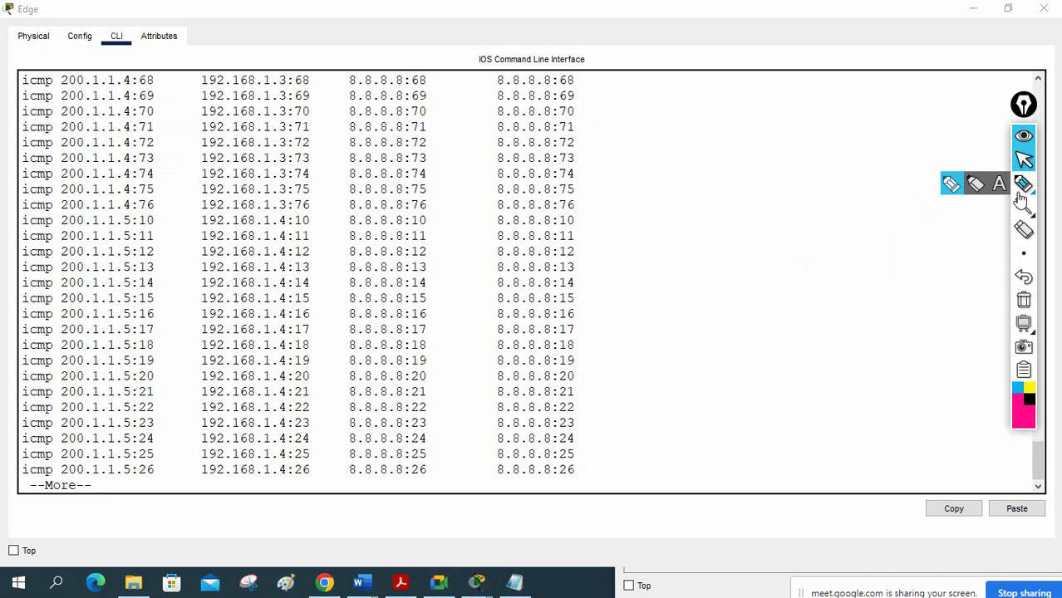
pyautogui.click(1024, 184)
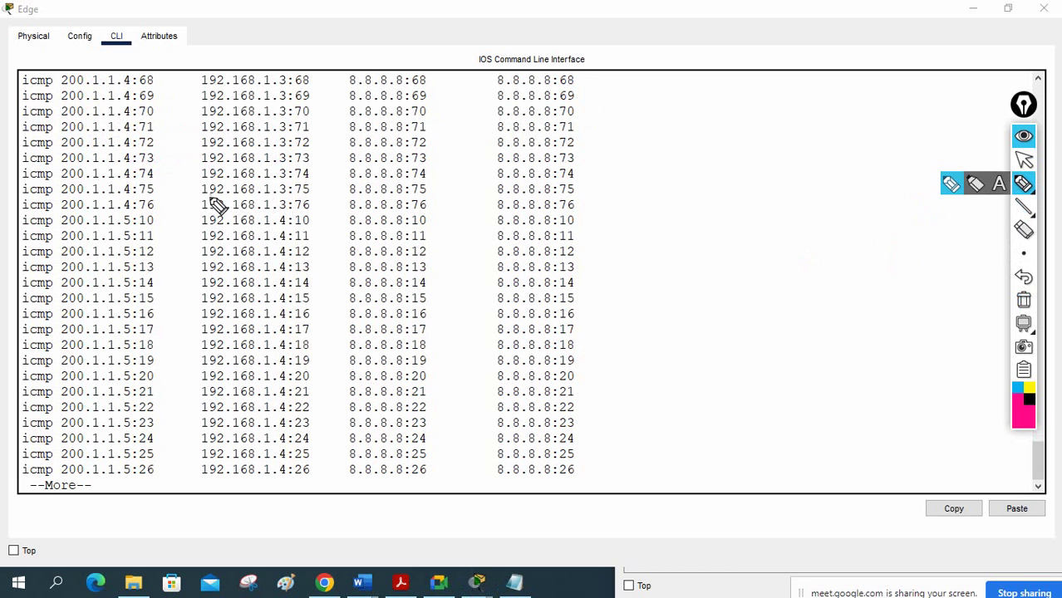
pyautogui.moveTo(201, 197); pyautogui.dragTo(287, 196)
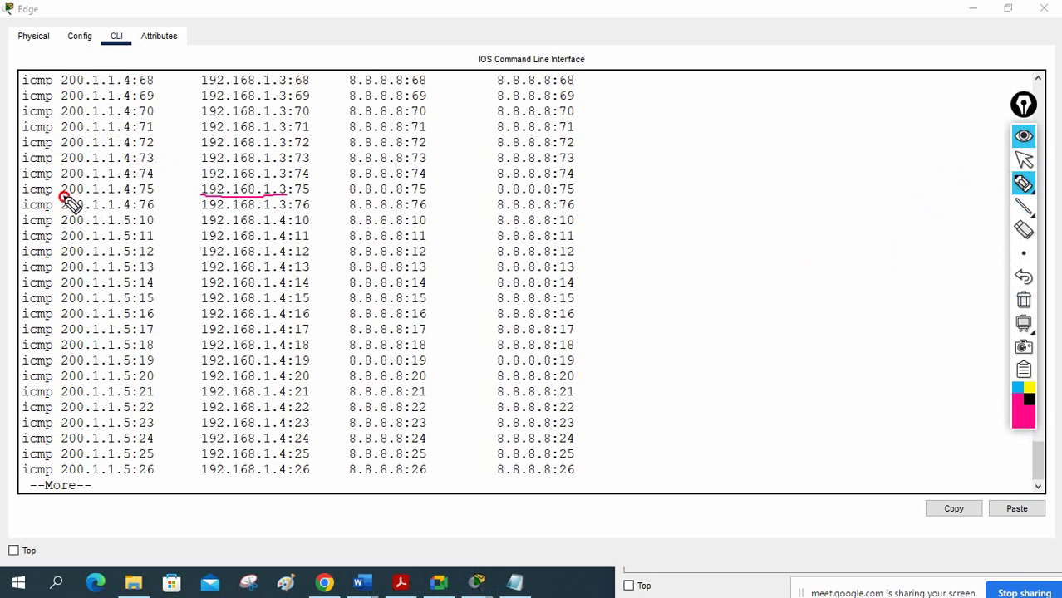
pyautogui.moveTo(64, 197); pyautogui.dragTo(129, 196)
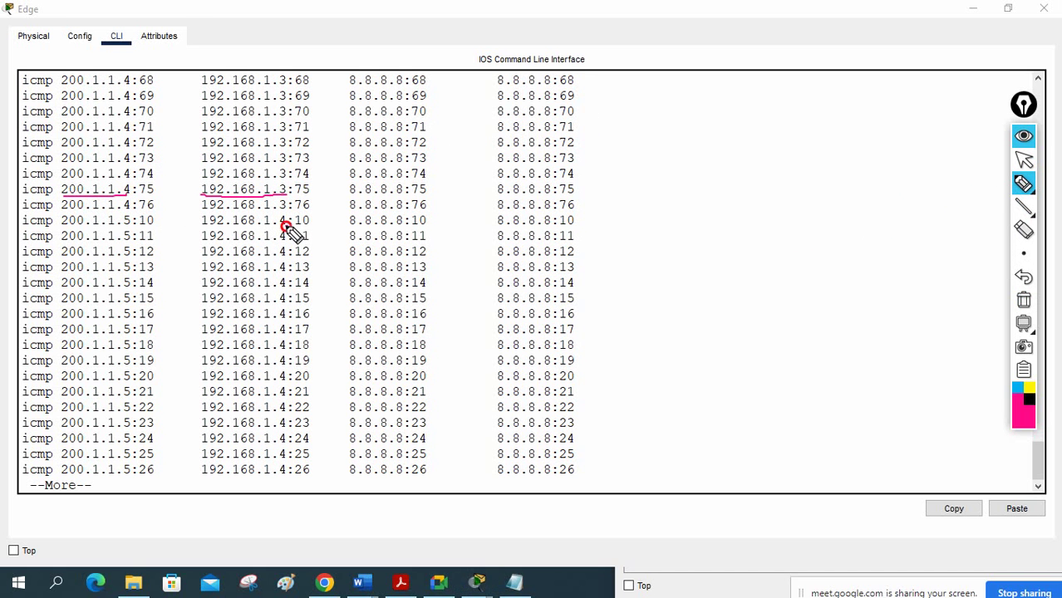
pyautogui.moveTo(285, 226); pyautogui.dragTo(202, 227)
pyautogui.moveTo(62, 227); pyautogui.dragTo(127, 228)
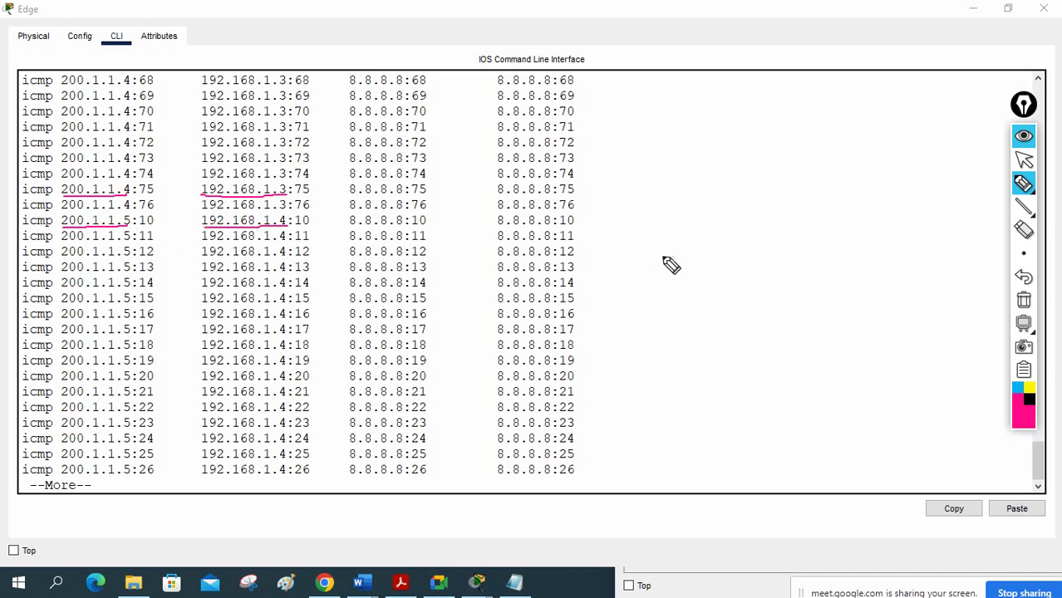
pyautogui.click(1023, 162)
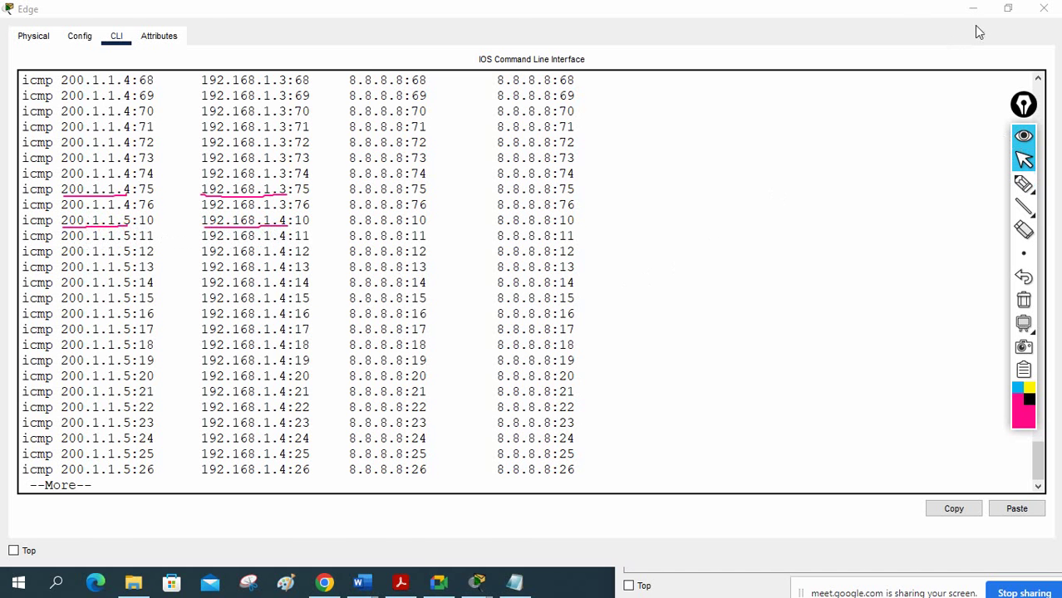
# Restore and widen the Edge window to review the end of the NAT translation list, and close the window.
pyautogui.doubleClick(900, 9)
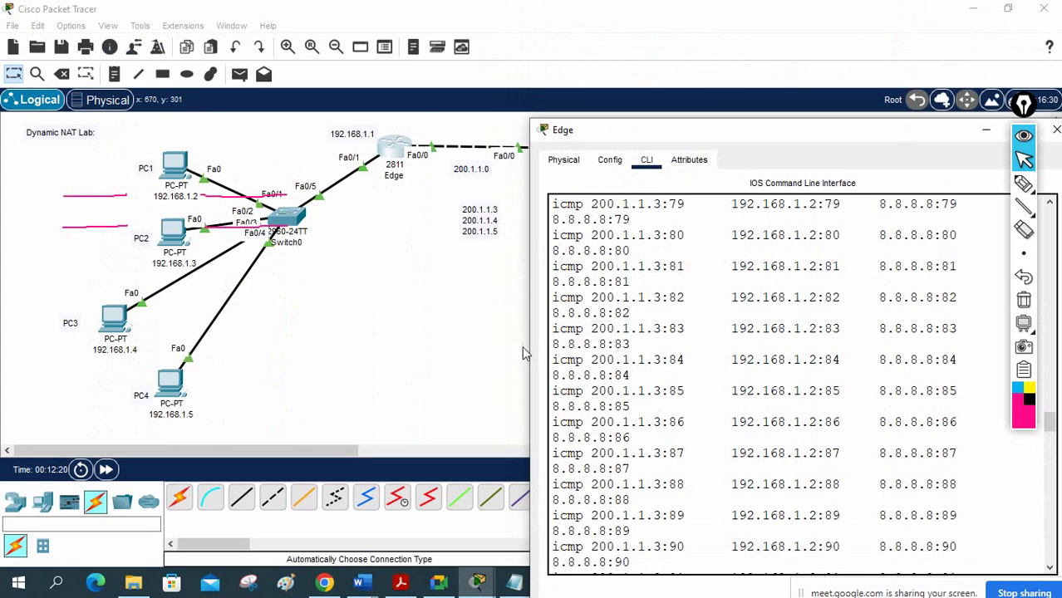
pyautogui.moveTo(529, 349); pyautogui.dragTo(354, 293)
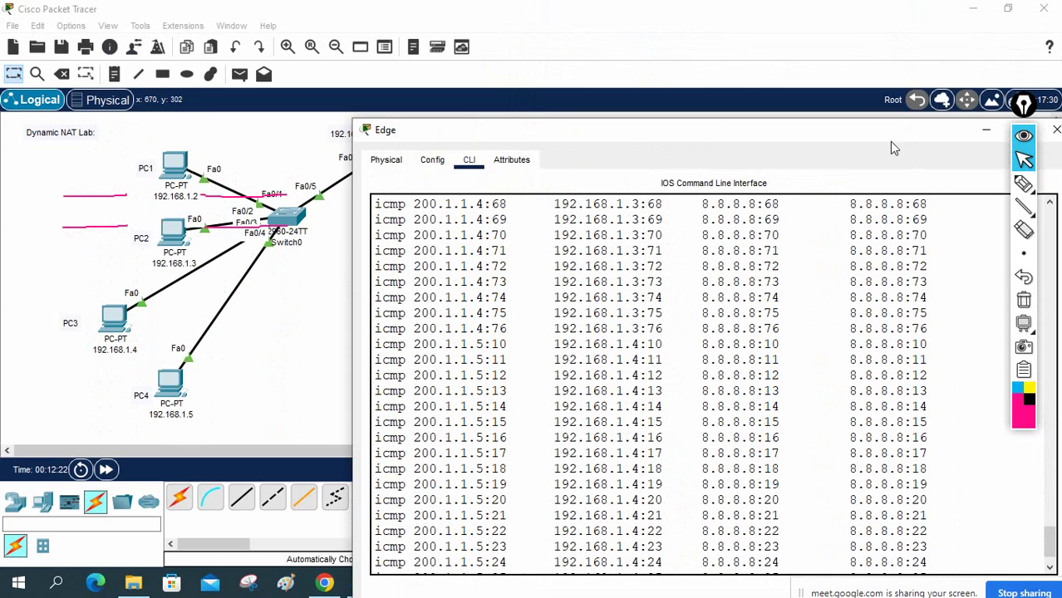
pyautogui.moveTo(894, 147); pyautogui.dragTo(780, 111)
pyautogui.click(934, 529)
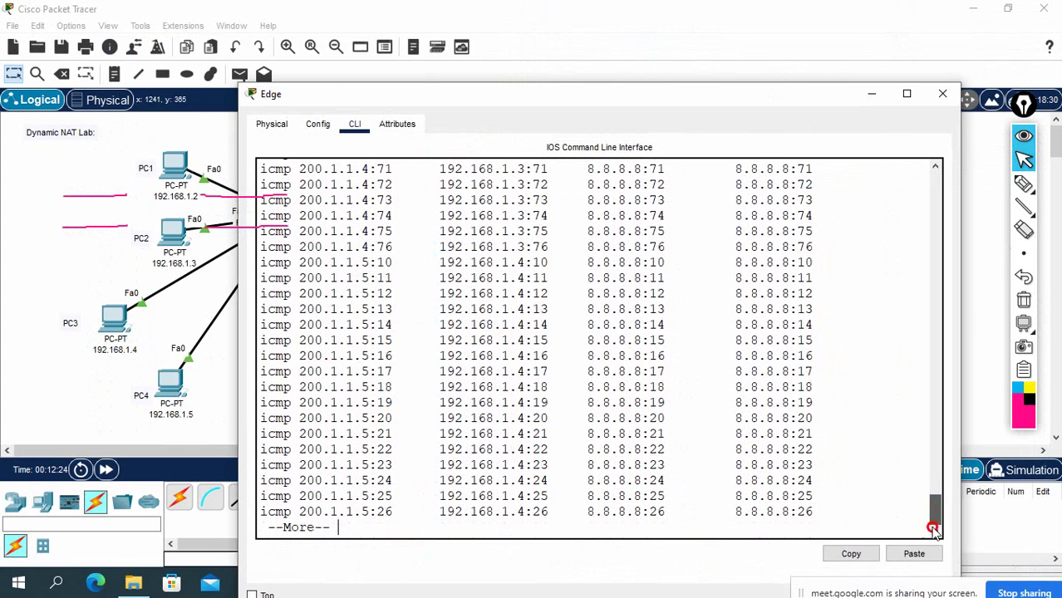
pyautogui.click(942, 93)
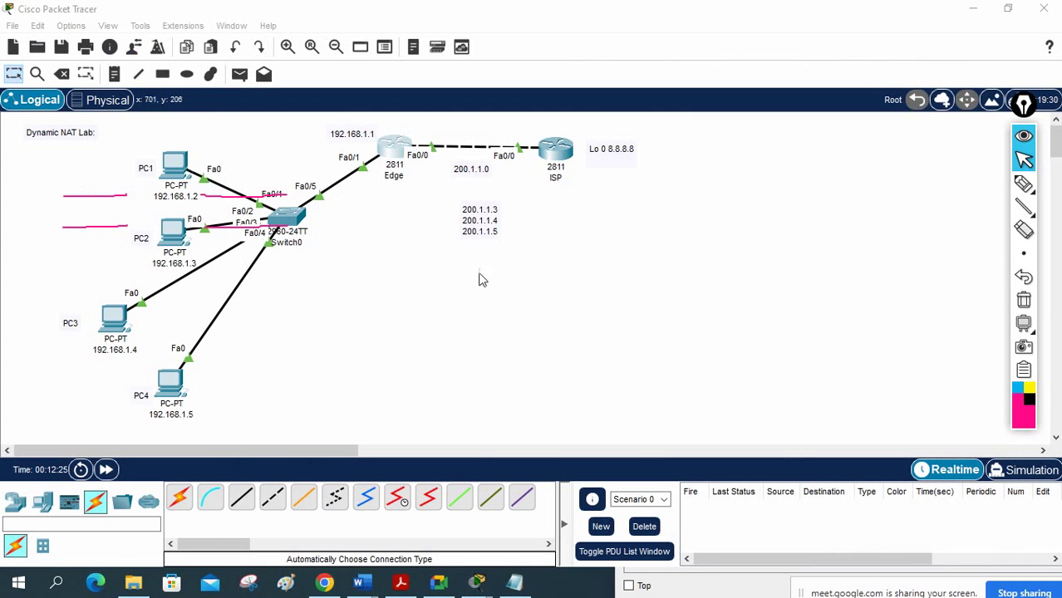
# Compare the continuous ping output to 8.8.8.8 on PC4, PC2 and PC3, ending on PC4.
pyautogui.click(165, 387)
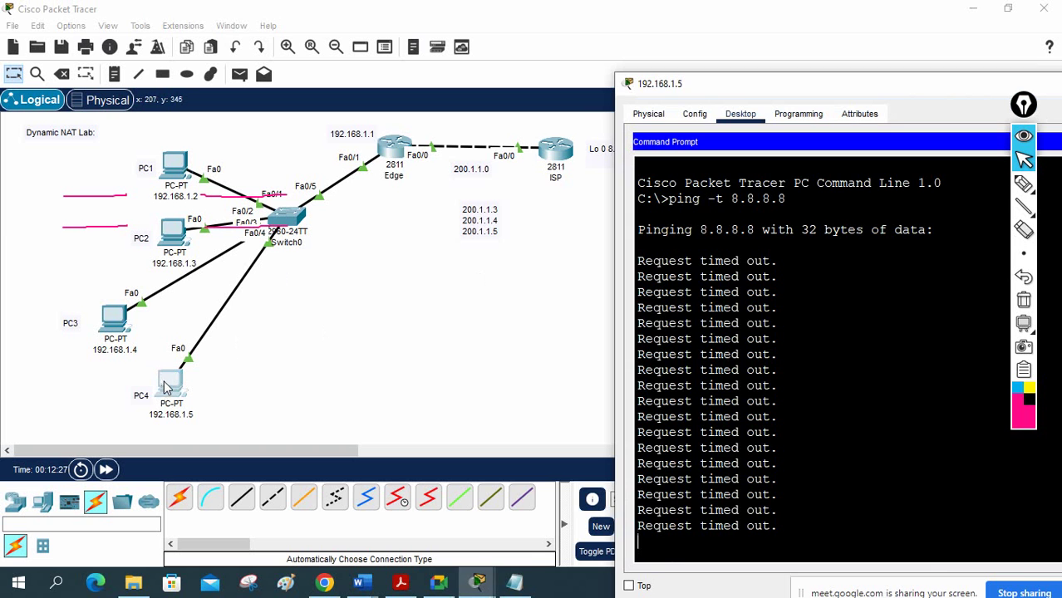
pyautogui.click(518, 283)
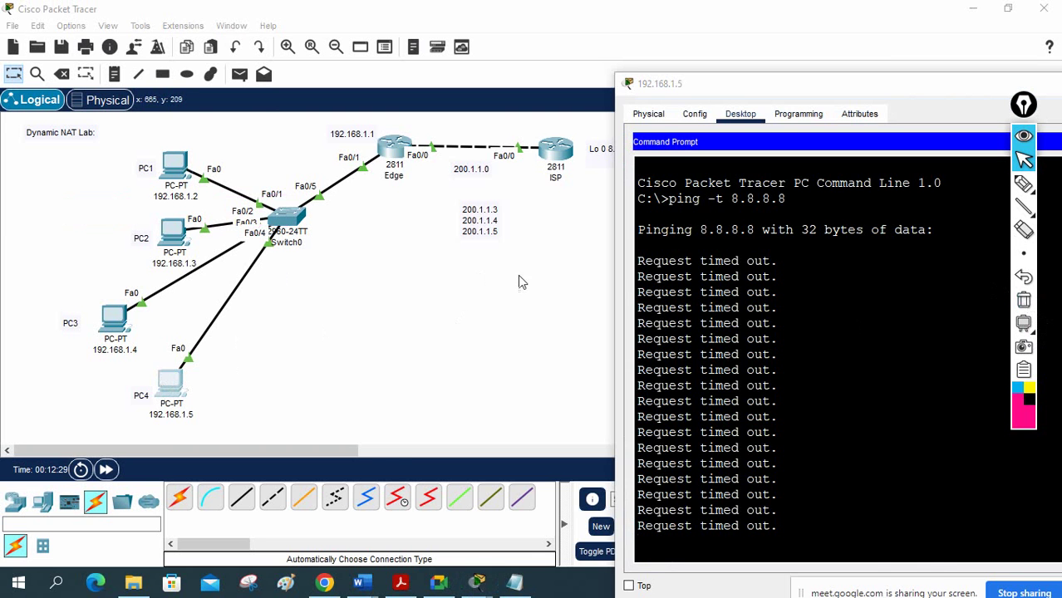
pyautogui.click(188, 178)
pyautogui.click(172, 239)
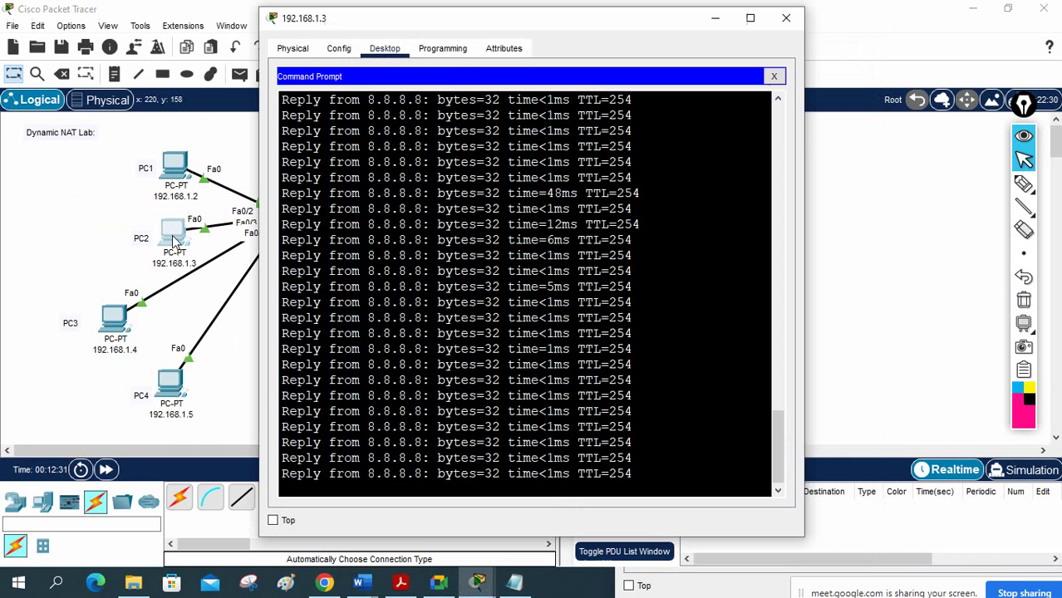
pyautogui.click(113, 324)
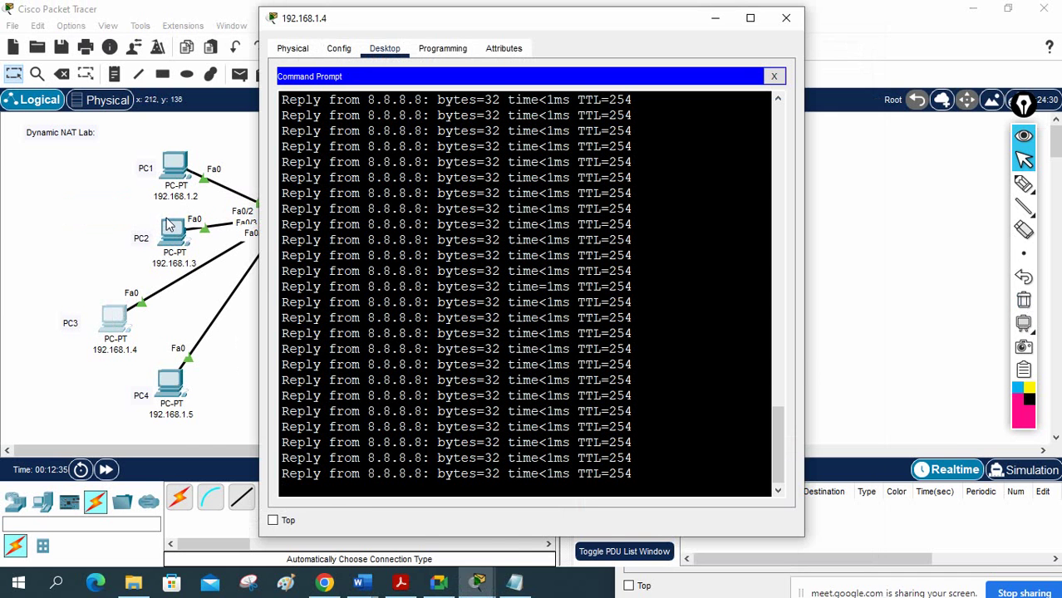
pyautogui.click(170, 387)
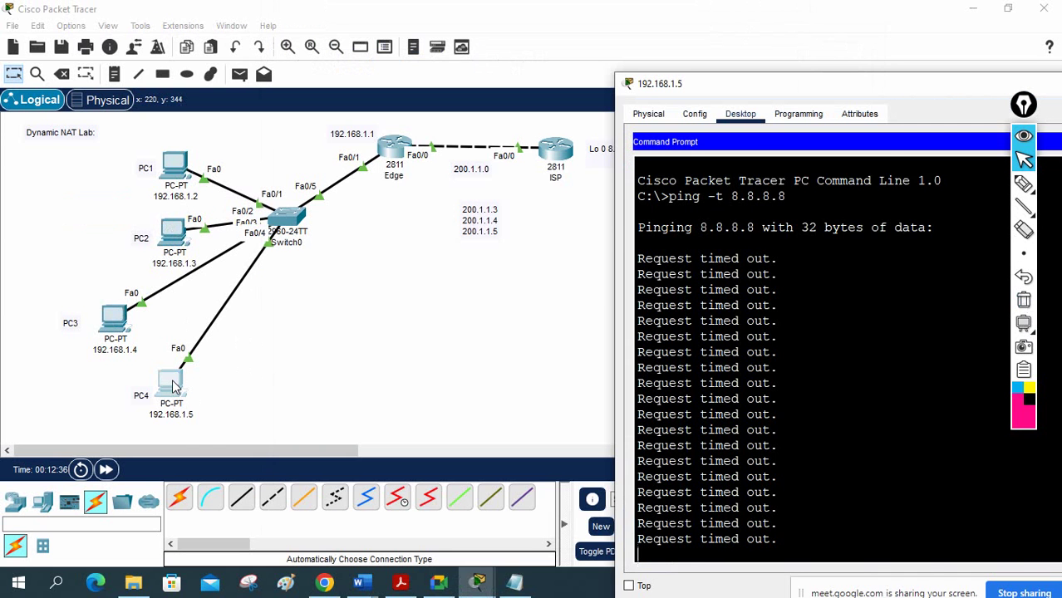
# Stop the continuous ping to 8.8.8.8 on PC1 and bring up PC4's command prompt again.
pyautogui.click(176, 156)
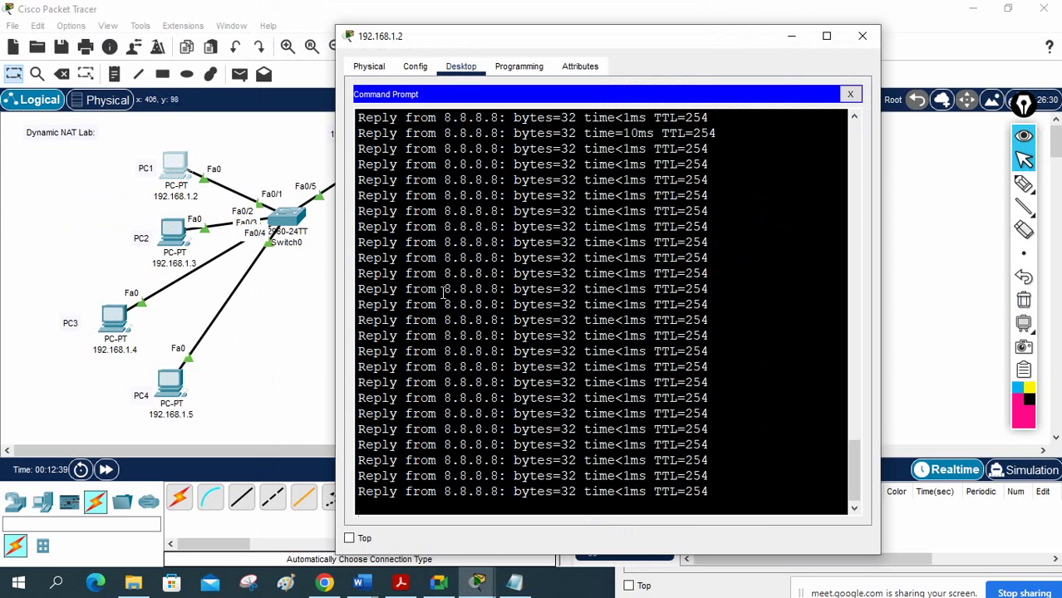
pyautogui.click(822, 244)
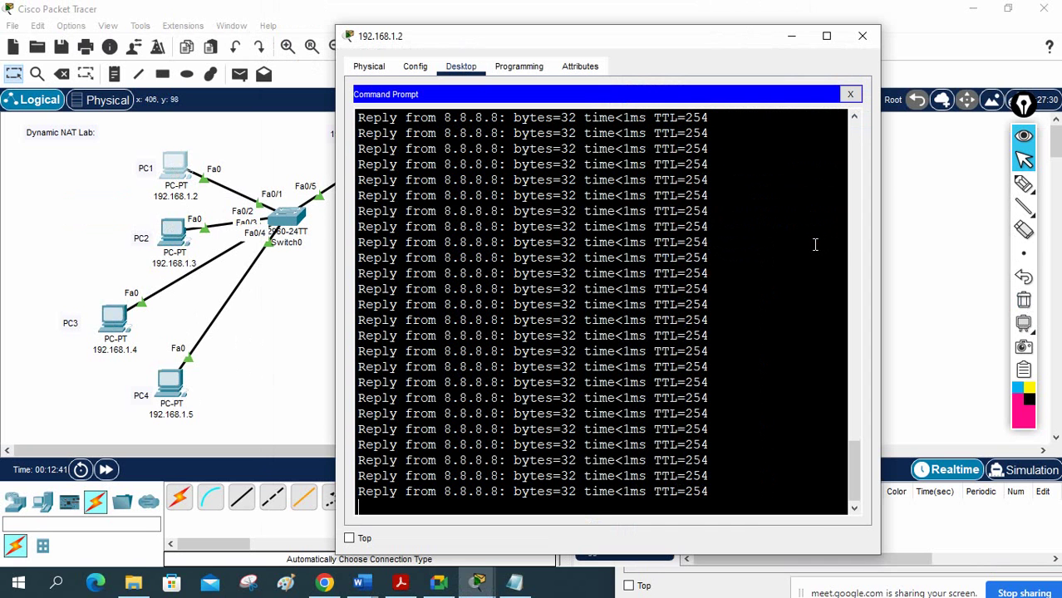
pyautogui.hotkey('ctrl', 'c')
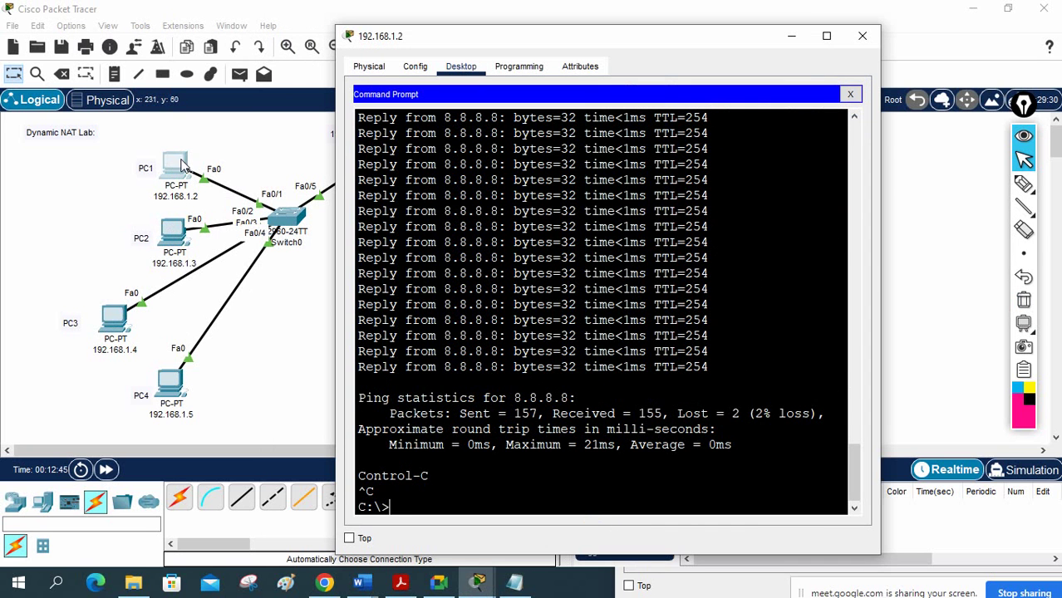
pyautogui.click(179, 387)
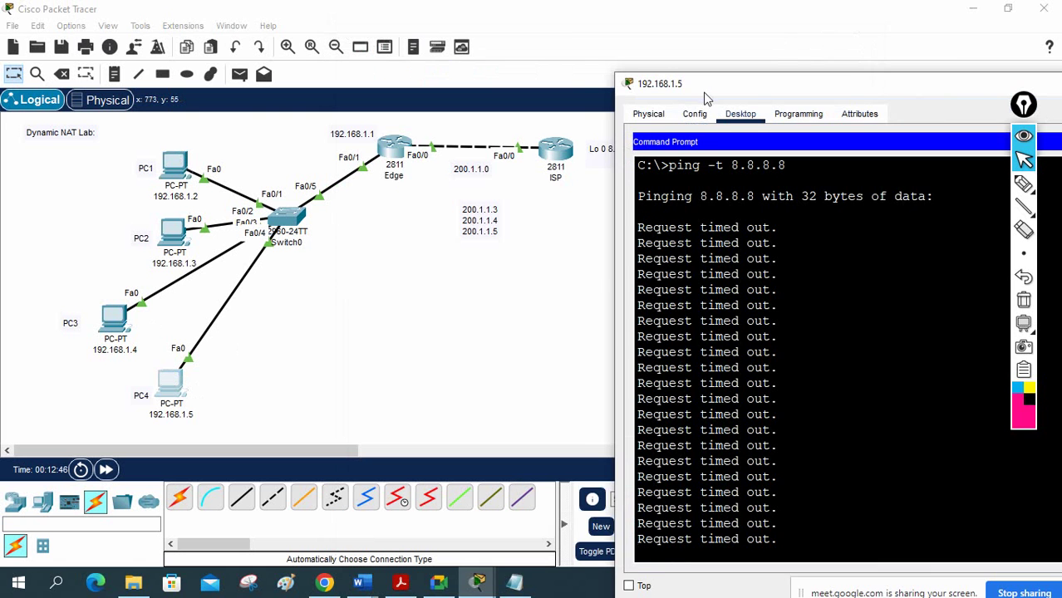
# Compare the continuous ping output to 8.8.8.8 on PC1, PC2, PC3 and PC4, keeping PC4's window clear of the topology.
pyautogui.moveTo(705, 98); pyautogui.dragTo(675, 22)
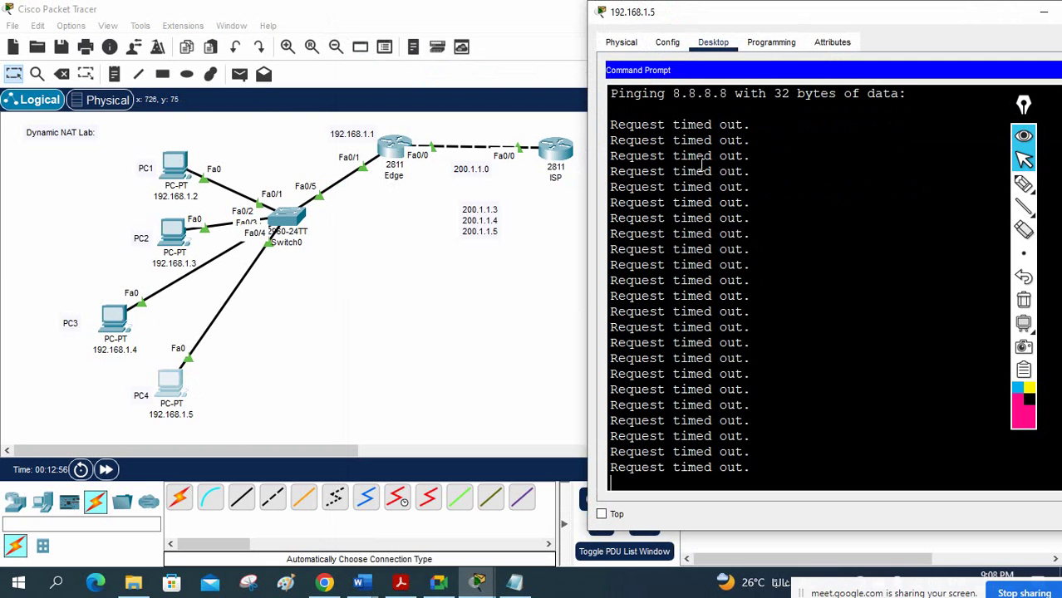
pyautogui.click(177, 170)
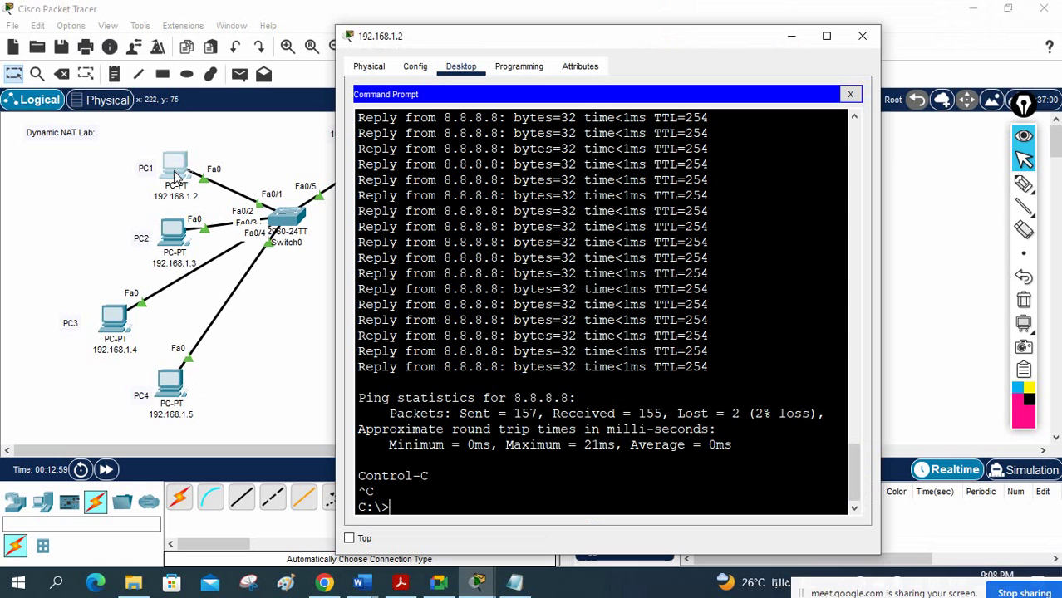
pyautogui.click(174, 241)
pyautogui.click(120, 316)
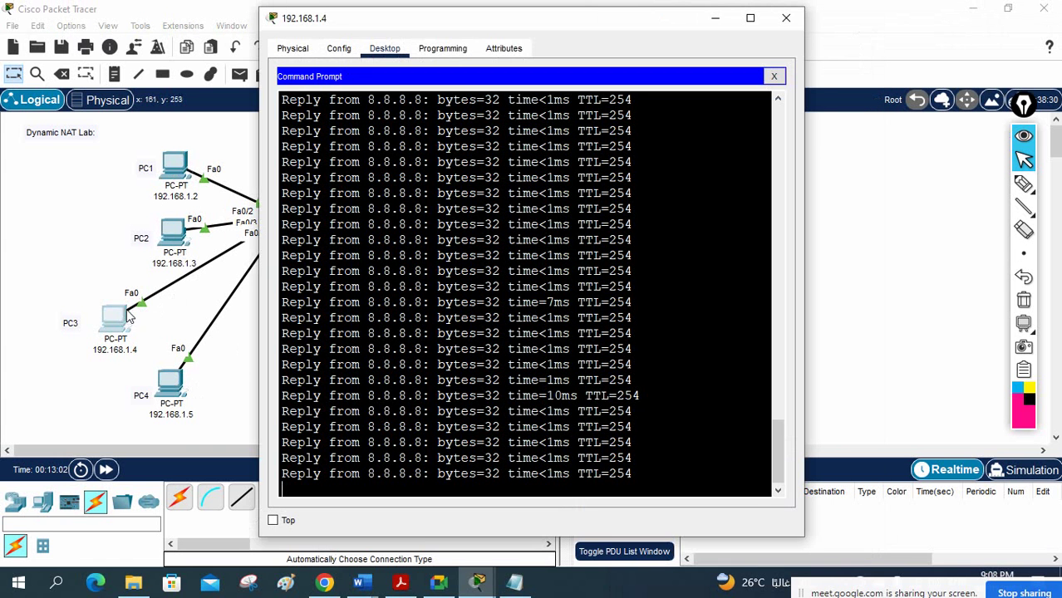
pyautogui.click(176, 381)
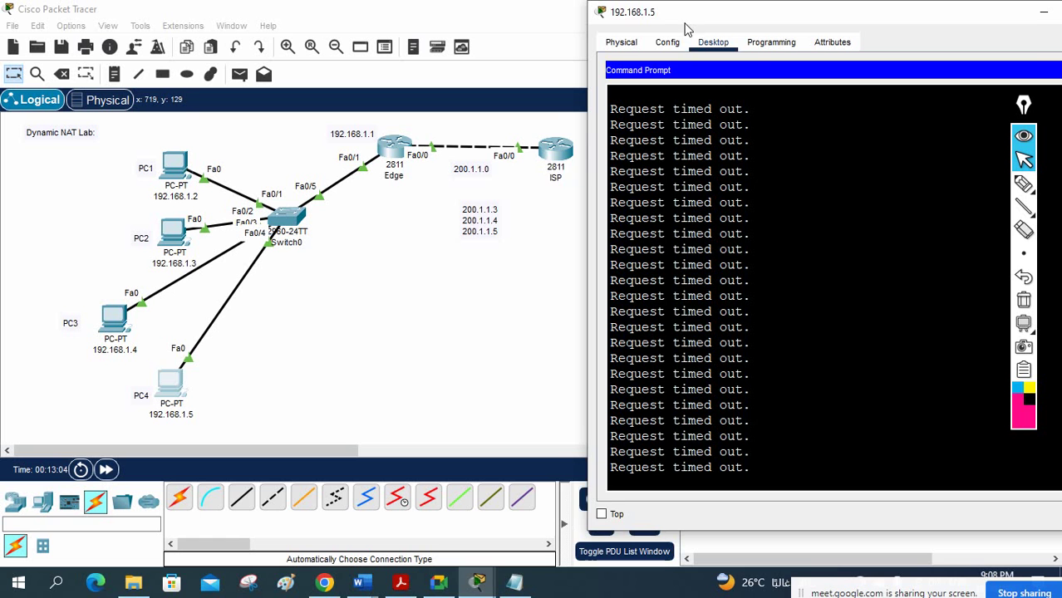
pyautogui.moveTo(675, 11); pyautogui.dragTo(632, 12)
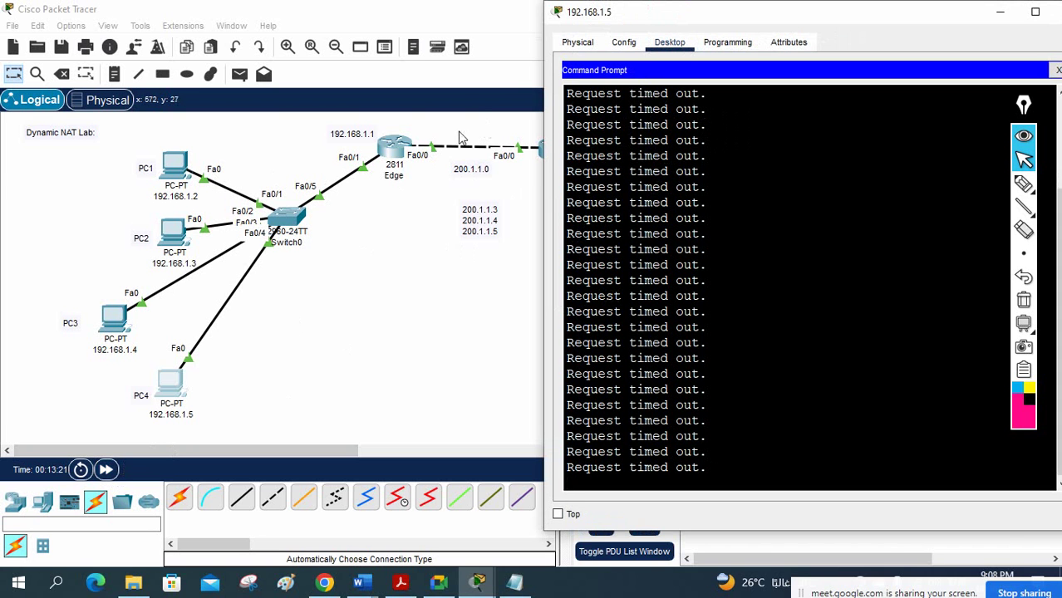
# Reopen the Edge router's CLI maximized and page through the remaining NAT translation entries to the end of the list.
pyautogui.click(395, 151)
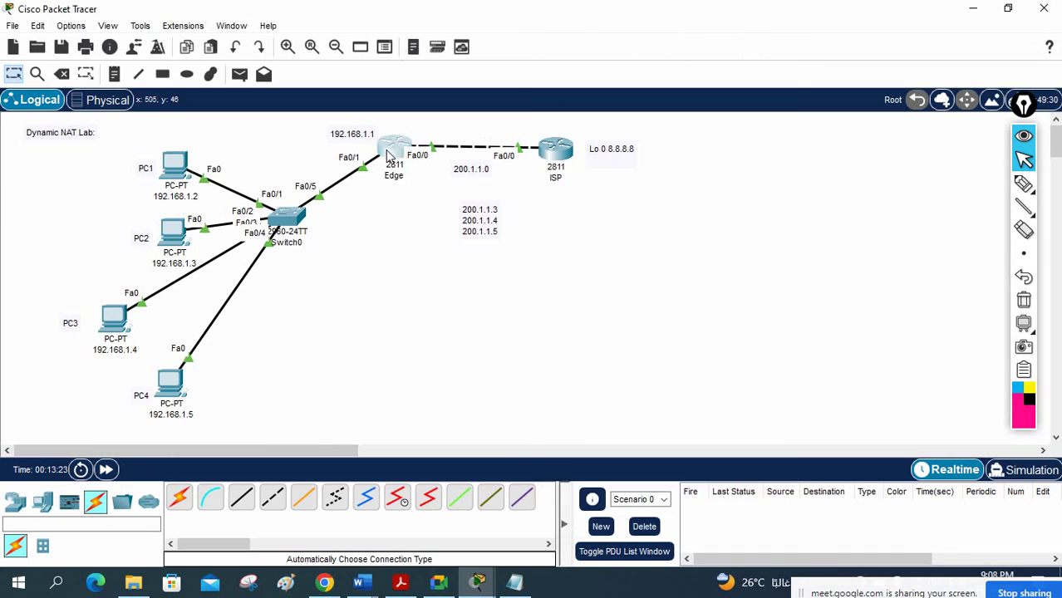
pyautogui.click(750, 18)
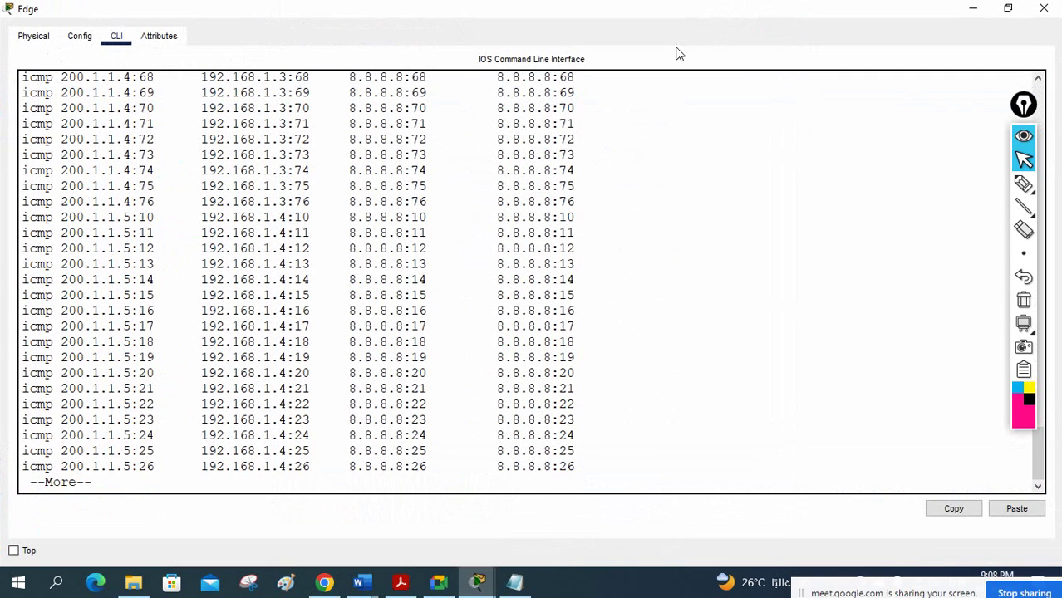
pyautogui.press('Return')
pyautogui.press('Return')
pyautogui.press('Return')
pyautogui.press('Return')
pyautogui.press('Return')
pyautogui.press('Return')
pyautogui.press('Return')
pyautogui.press('Return')
pyautogui.press('Return')
pyautogui.press('Return')
pyautogui.press('Return')
pyautogui.press('Return')
pyautogui.press('Return')
pyautogui.press('Return')
pyautogui.press('Return')
pyautogui.press('Return')
pyautogui.press('Return')
pyautogui.press('Return')
pyautogui.press('Return')
pyautogui.press('Return')
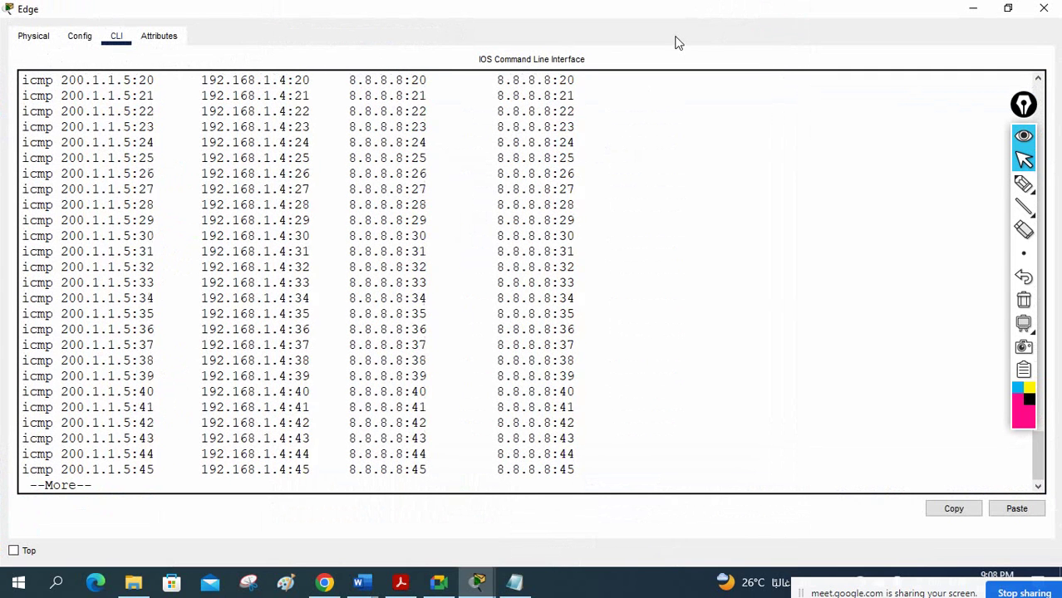
pyautogui.press('Return')
pyautogui.press('Return')
pyautogui.press('Return')
pyautogui.press('Return')
pyautogui.press('Return')
pyautogui.press('Return')
pyautogui.press('Return')
pyautogui.press('Return')
pyautogui.press('Return')
pyautogui.press('Return')
pyautogui.press('Return')
pyautogui.press('Return')
pyautogui.press('Return')
pyautogui.press('Return')
pyautogui.press('Return')
pyautogui.press('Return')
pyautogui.press('Return')
pyautogui.press('Return')
pyautogui.press('Return')
pyautogui.press('Return')
# Run sh ip nat translations on Edge again and highlight the 192.168.1.2 inside local address in the first entry.
pyautogui.press('Up')
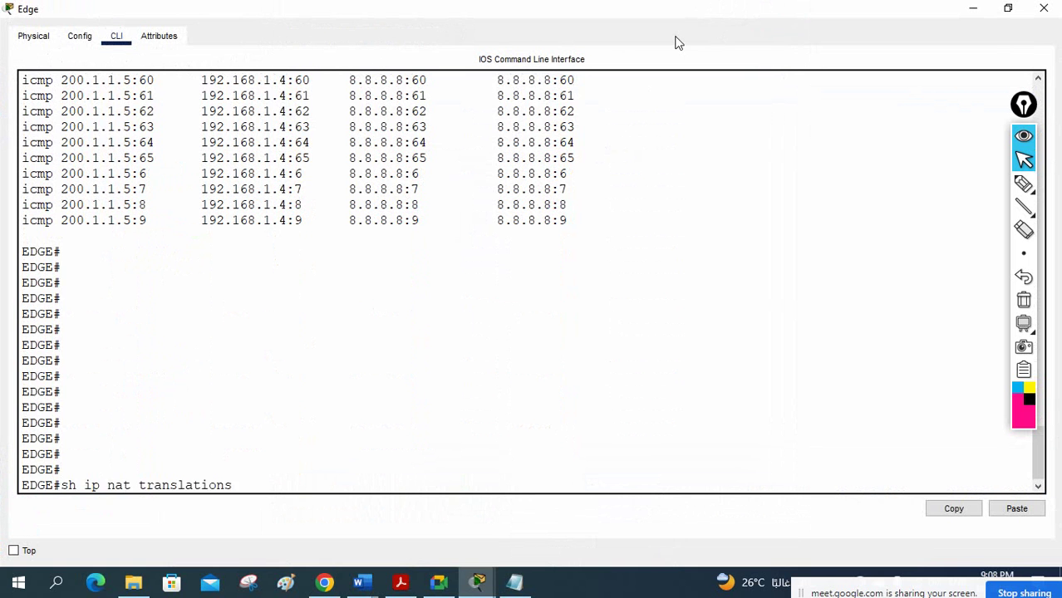
pyautogui.press('Return')
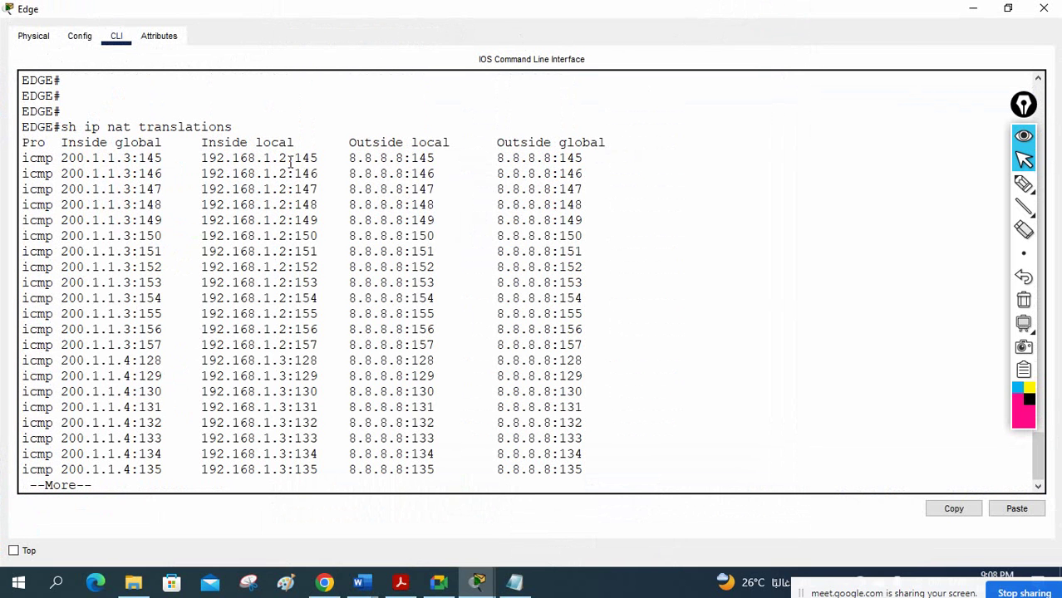
pyautogui.moveTo(287, 157); pyautogui.dragTo(221, 169)
pyautogui.click(834, 229)
# Page through the 192.168.1.3 and 192.168.1.4 translation entries back to the EDGE# prompt and minimize the Edge window.
pyautogui.press('Return')
pyautogui.press('Return')
pyautogui.press('Return')
pyautogui.press('Return')
pyautogui.press('Return')
pyautogui.press('Return')
pyautogui.press('Return')
pyautogui.press('Return')
pyautogui.press('Return')
pyautogui.press('Return')
pyautogui.press('Return')
pyautogui.press('Return')
pyautogui.press('Return')
pyautogui.press('Return')
pyautogui.press('Return')
pyautogui.press('Return')
pyautogui.press('Return')
pyautogui.press('Return')
pyautogui.press('Return')
pyautogui.press('Return')
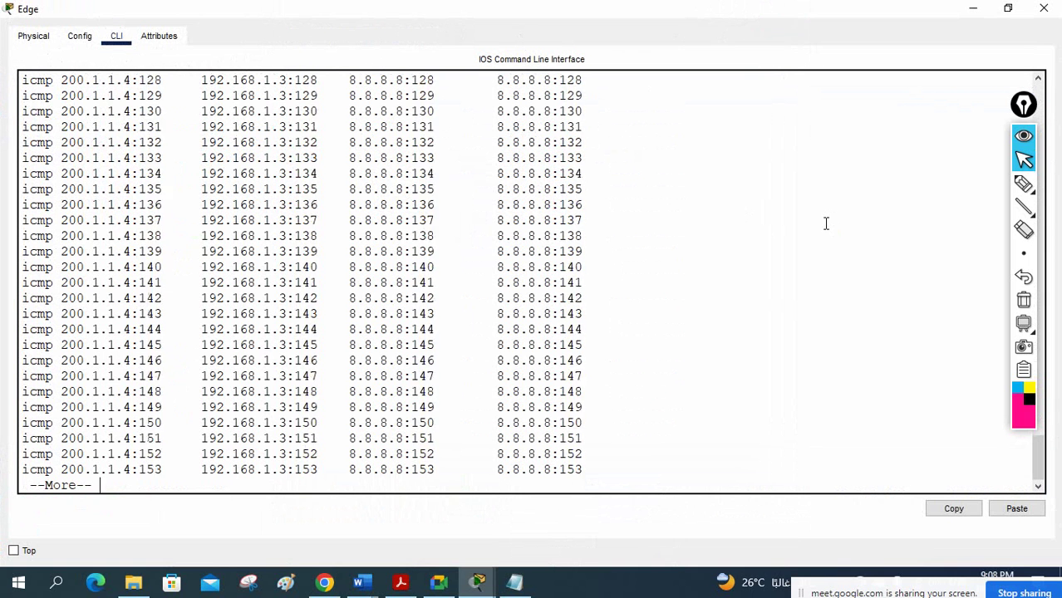
pyautogui.press('Return')
pyautogui.press('Return')
pyautogui.press('Return')
pyautogui.press('Return')
pyautogui.press('Return')
pyautogui.press('Return')
pyautogui.press('Return')
pyautogui.press('Return')
pyautogui.press('Return')
pyautogui.press('Return')
pyautogui.press('Return')
pyautogui.press('Return')
pyautogui.press('Return')
pyautogui.press('Return')
pyautogui.press('Return')
pyautogui.press('Return')
pyautogui.press('Return')
pyautogui.press('Return')
pyautogui.press('Return')
pyautogui.press('Return')
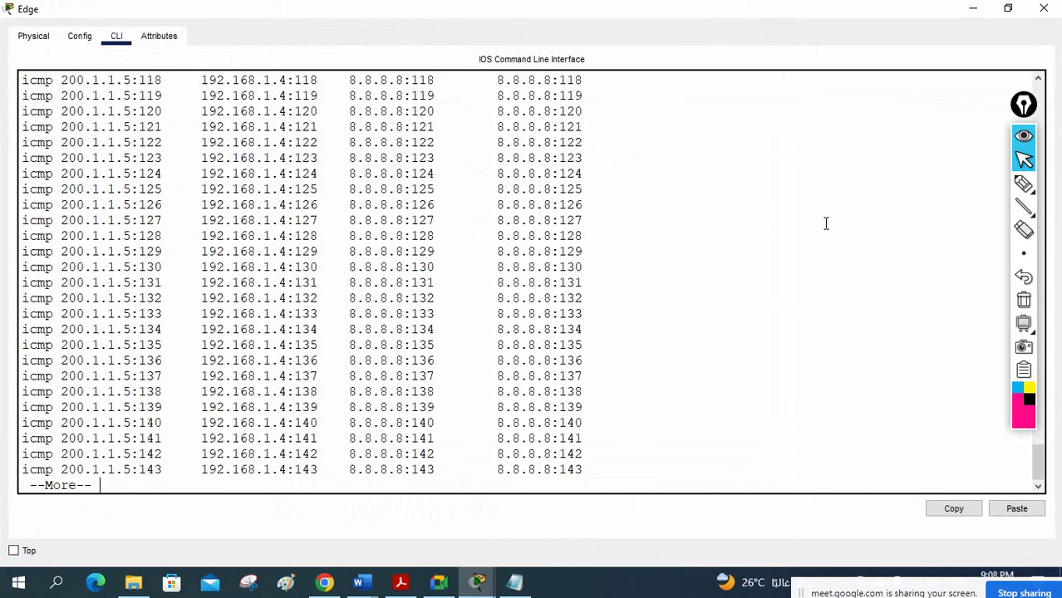
pyautogui.press('Return')
pyautogui.press('Return')
pyautogui.press('Return')
pyautogui.press('Return')
pyautogui.press('Return')
pyautogui.press('Return')
pyautogui.press('Return')
pyautogui.press('Return')
pyautogui.press('Return')
pyautogui.press('Return')
pyautogui.press('Return')
pyautogui.press('Return')
pyautogui.press('Return')
pyautogui.press('Return')
pyautogui.press('Return')
pyautogui.press('Return')
pyautogui.press('Return')
pyautogui.press('Return')
pyautogui.press('Return')
pyautogui.press('Return')
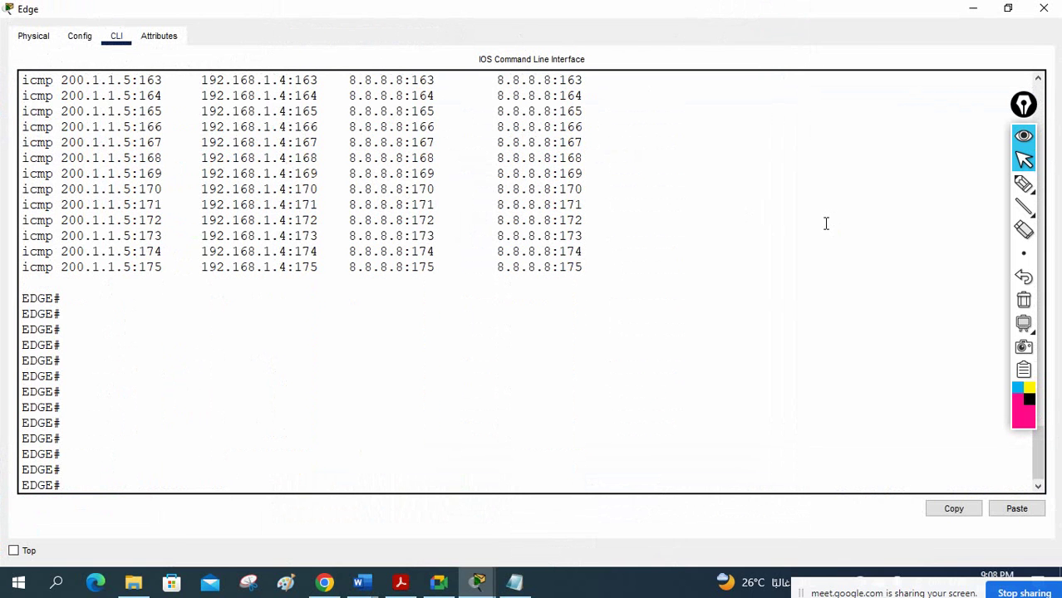
pyautogui.click(973, 8)
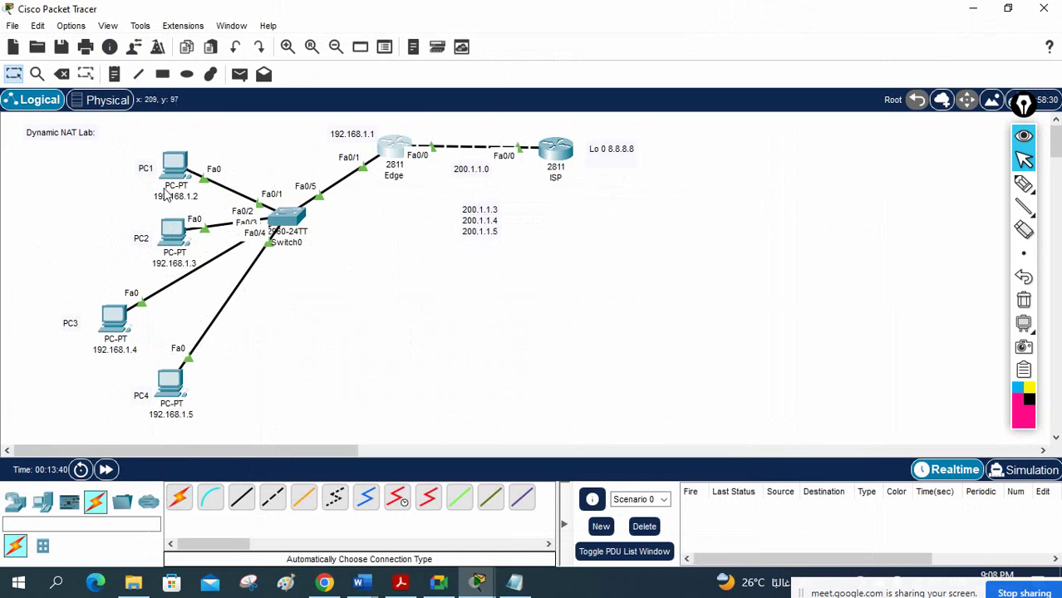
# Rerun sh ip nat translations on Edge, highlight inside local address 192.168.1.5, and bring up PC4's ping output.
pyautogui.click(403, 156)
pyautogui.click(749, 17)
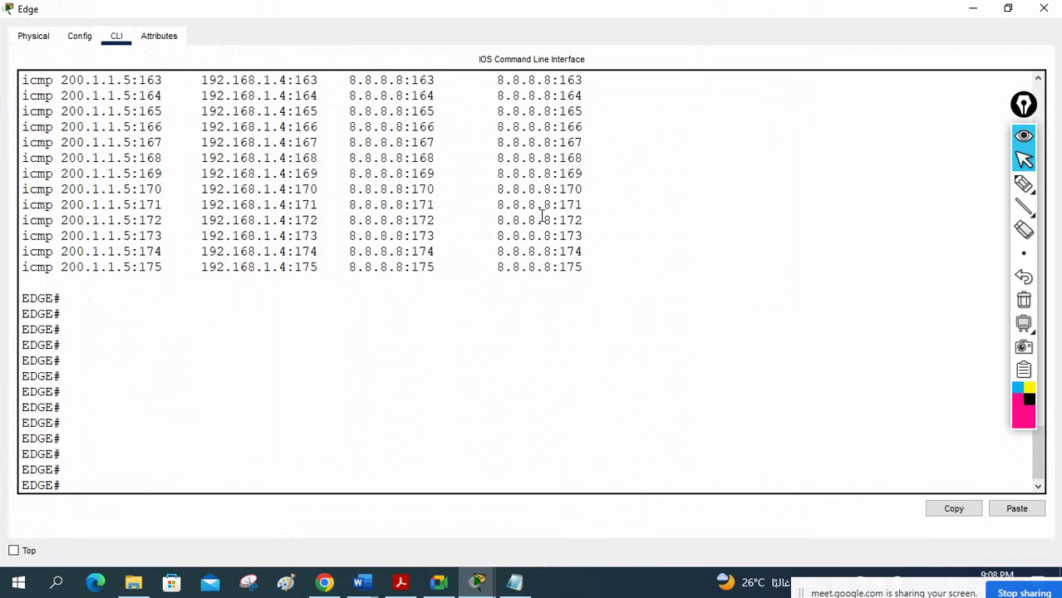
pyautogui.write('sh ip nat translations')
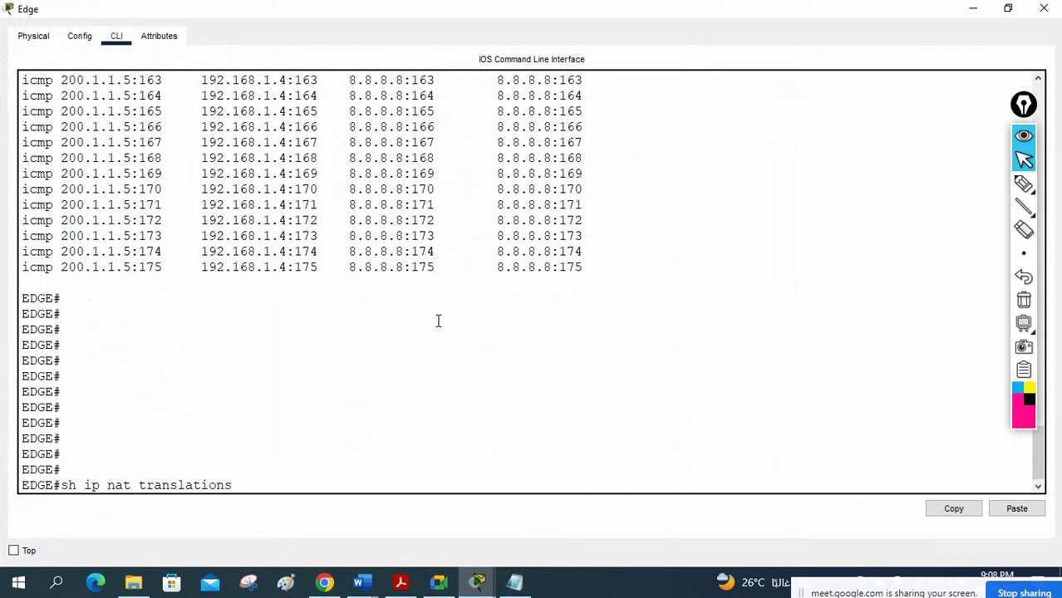
pyautogui.press('Return')
pyautogui.press('Return')
pyautogui.press('Return')
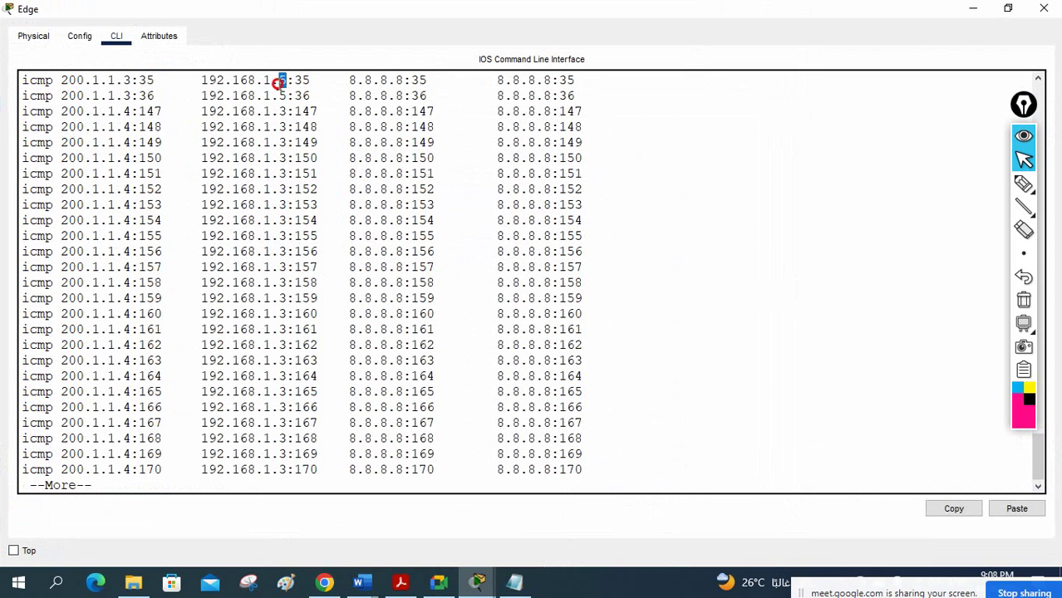
pyautogui.moveTo(279, 83); pyautogui.dragTo(205, 83)
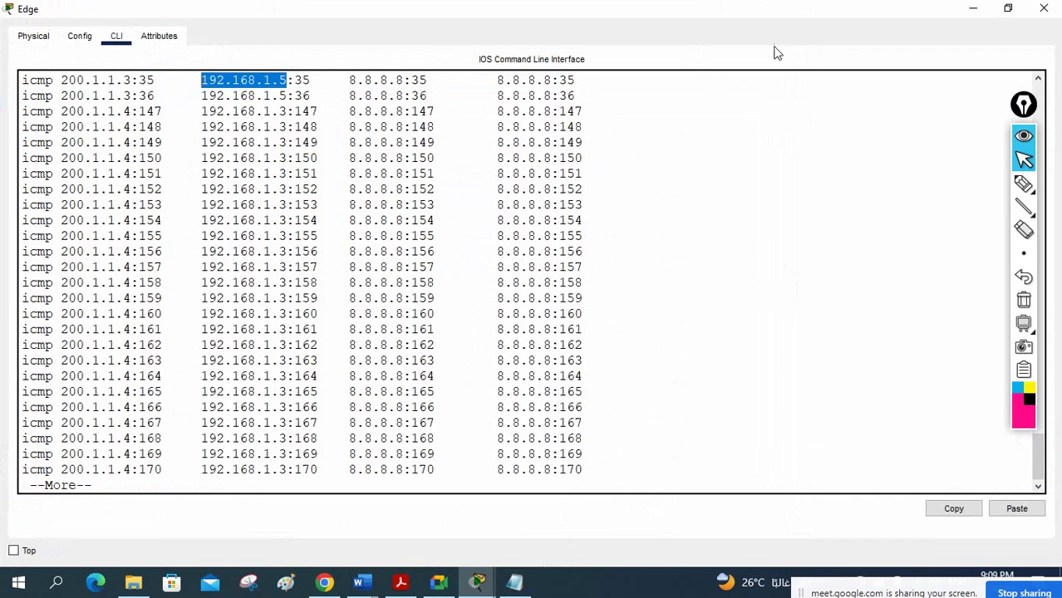
pyautogui.click(972, 9)
pyautogui.click(170, 384)
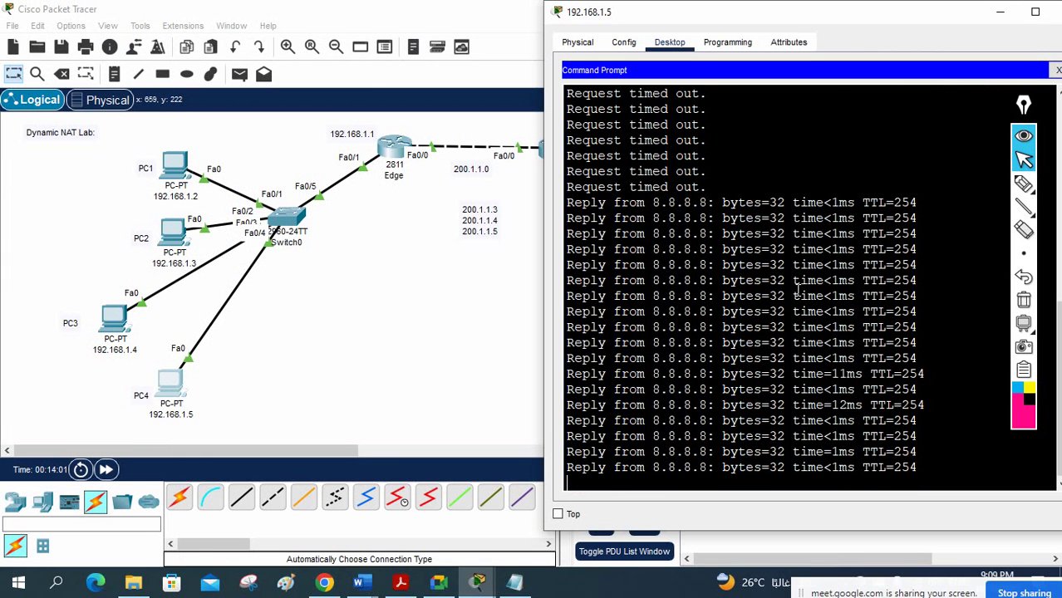
# With the pen, draw traffic paths from PC1, PC2 and PC3 toward the Edge router and a cross beside PC4.
pyautogui.click(1023, 183)
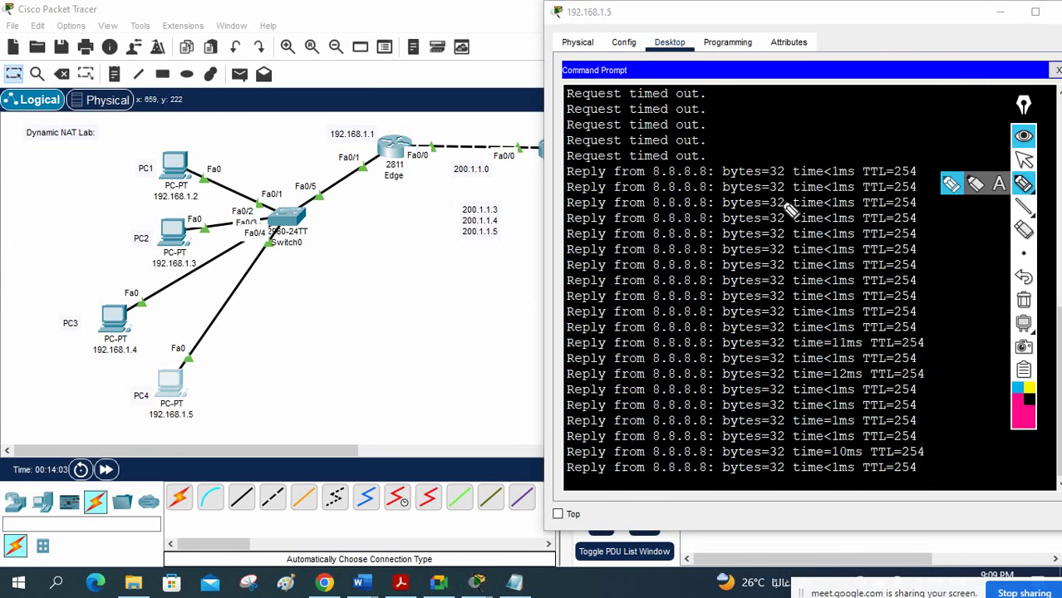
pyautogui.moveTo(174, 160)
pyautogui.mouseDown()
pyautogui.moveTo(368, 159)
pyautogui.moveTo(511, 133)
pyautogui.mouseUp()
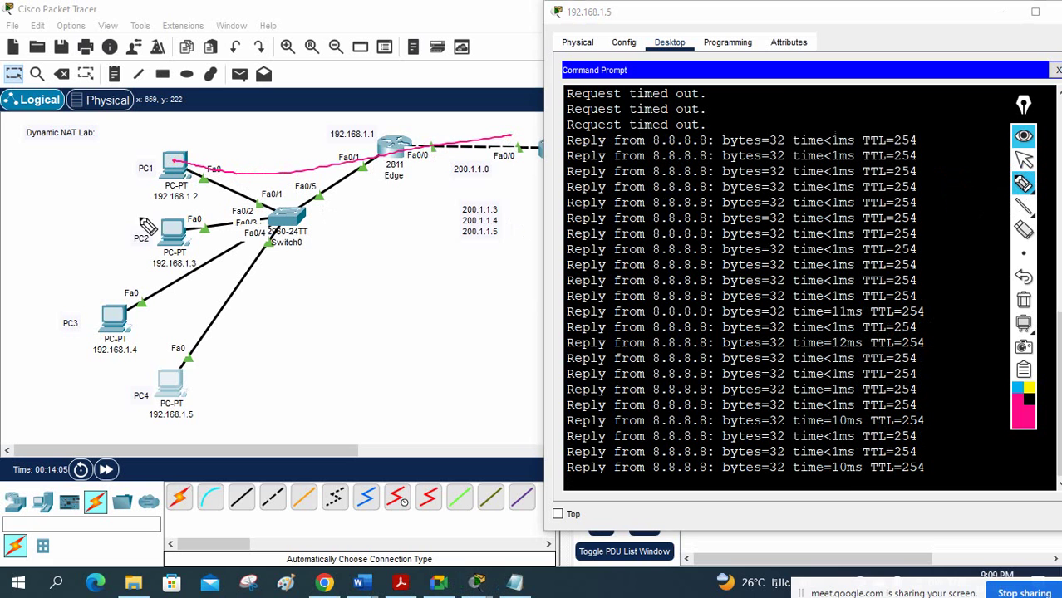
pyautogui.moveTo(170, 230)
pyautogui.mouseDown()
pyautogui.moveTo(189, 240)
pyautogui.moveTo(282, 218)
pyautogui.mouseUp()
pyautogui.moveTo(116, 316); pyautogui.dragTo(399, 191)
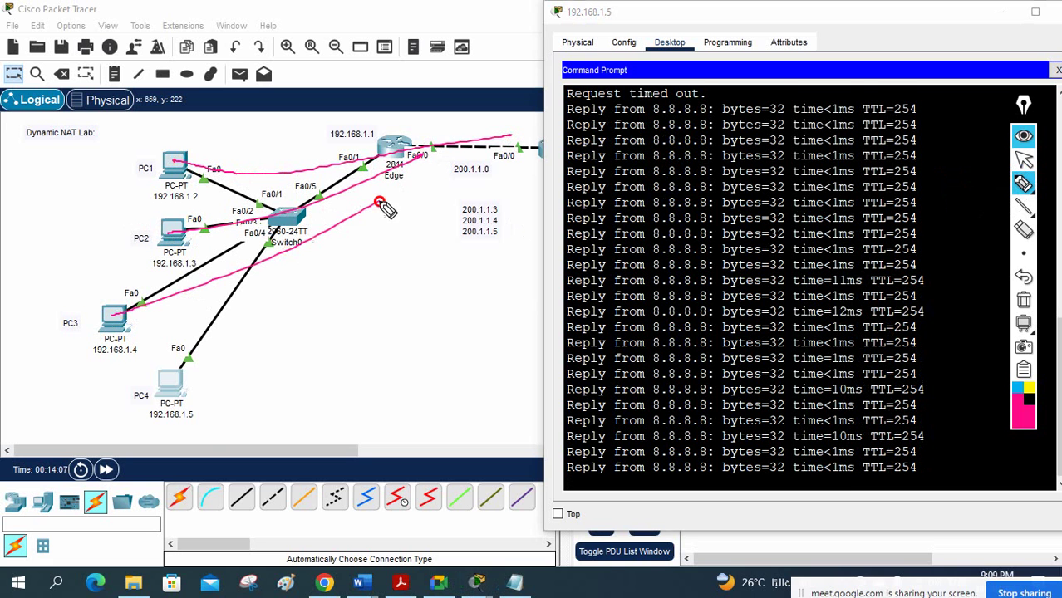
pyautogui.moveTo(203, 363); pyautogui.dragTo(258, 376)
pyautogui.moveTo(239, 353); pyautogui.dragTo(222, 404)
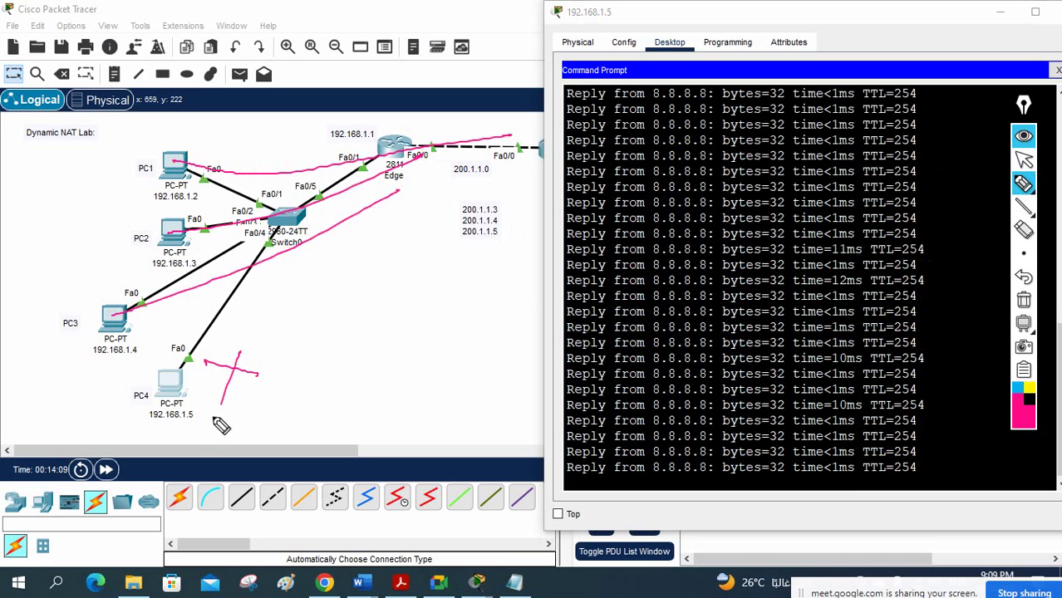
# Sketch a circled 3 and three computers, linking PC1 to 200.1.1.3, PC2 and PC3 to the sketch, and PC4 to the middle computer.
pyautogui.moveTo(442, 292)
pyautogui.mouseDown()
pyautogui.moveTo(456, 303)
pyautogui.moveTo(447, 314)
pyautogui.mouseUp()
pyautogui.moveTo(434, 285)
pyautogui.mouseDown()
pyautogui.moveTo(441, 348)
pyautogui.moveTo(443, 322)
pyautogui.mouseUp()
pyautogui.moveTo(376, 236)
pyautogui.mouseDown()
pyautogui.moveTo(405, 256)
pyautogui.moveTo(389, 232)
pyautogui.moveTo(392, 325)
pyautogui.moveTo(389, 316)
pyautogui.moveTo(409, 334)
pyautogui.mouseUp()
pyautogui.moveTo(384, 375)
pyautogui.mouseDown()
pyautogui.moveTo(384, 398)
pyautogui.moveTo(397, 371)
pyautogui.moveTo(402, 415)
pyautogui.moveTo(410, 407)
pyautogui.mouseUp()
pyautogui.moveTo(208, 226)
pyautogui.mouseDown()
pyautogui.moveTo(333, 231)
pyautogui.moveTo(461, 212)
pyautogui.mouseUp()
pyautogui.moveTo(189, 226)
pyautogui.mouseDown()
pyautogui.moveTo(274, 263)
pyautogui.moveTo(406, 302)
pyautogui.moveTo(456, 310)
pyautogui.mouseUp()
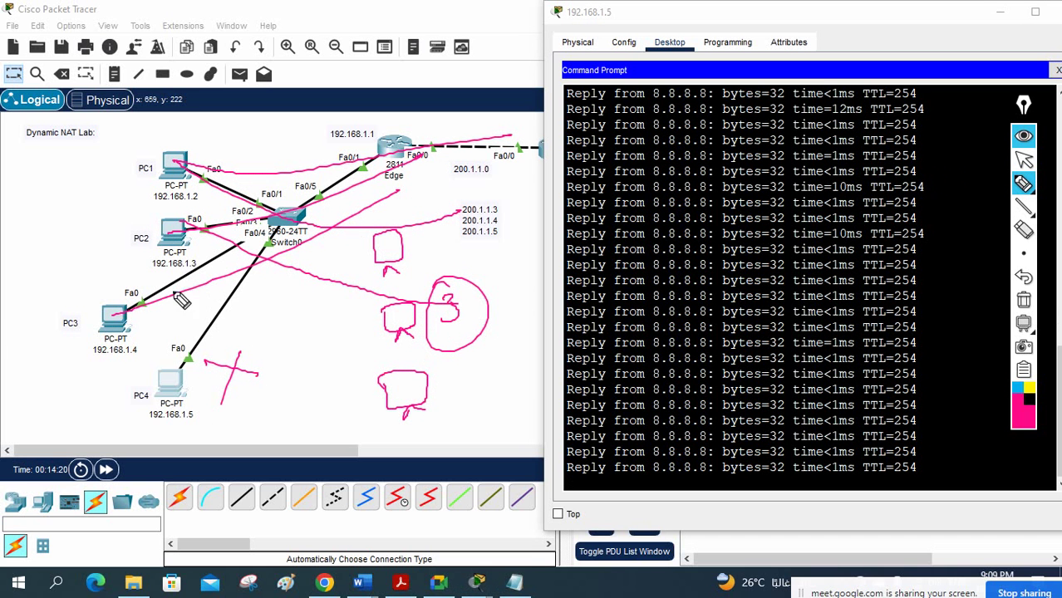
pyautogui.moveTo(126, 309)
pyautogui.mouseDown()
pyautogui.moveTo(250, 334)
pyautogui.moveTo(353, 373)
pyautogui.moveTo(470, 384)
pyautogui.mouseUp()
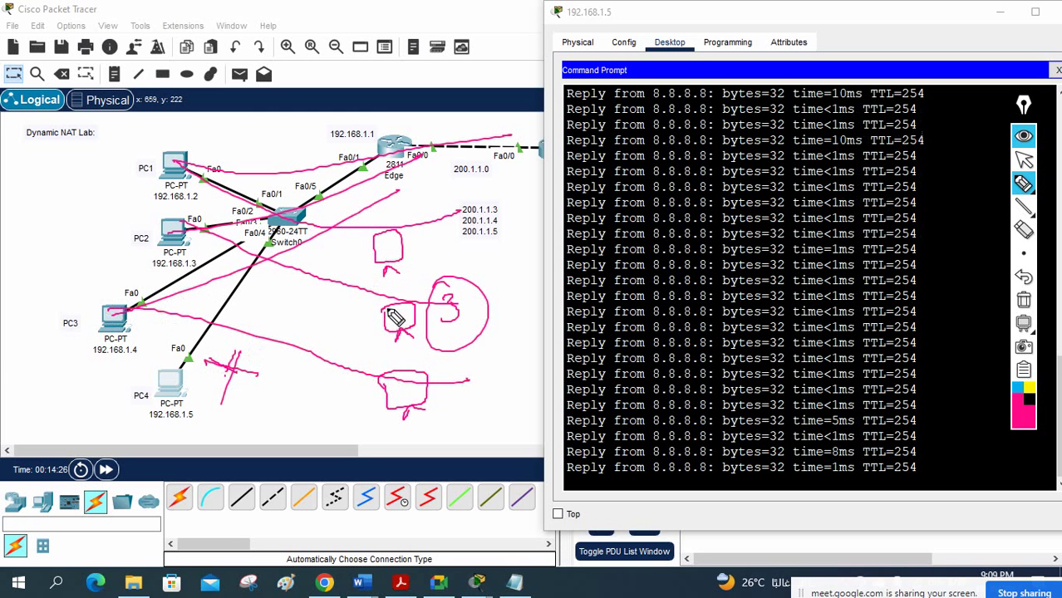
pyautogui.moveTo(396, 321); pyautogui.dragTo(390, 325)
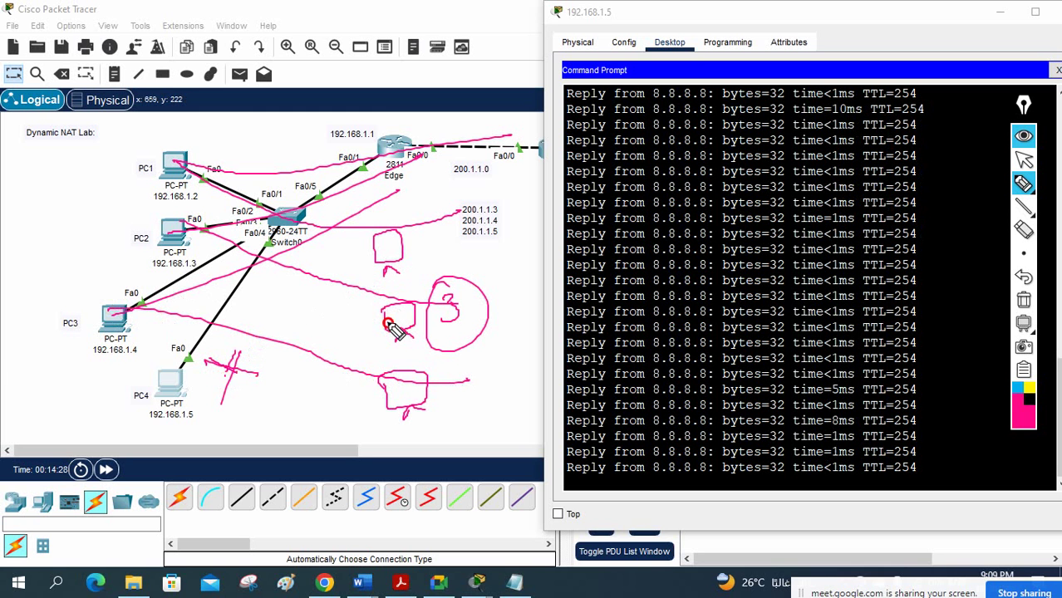
pyautogui.moveTo(185, 367)
pyautogui.mouseDown()
pyautogui.moveTo(237, 327)
pyautogui.moveTo(330, 326)
pyautogui.moveTo(444, 297)
pyautogui.mouseUp()
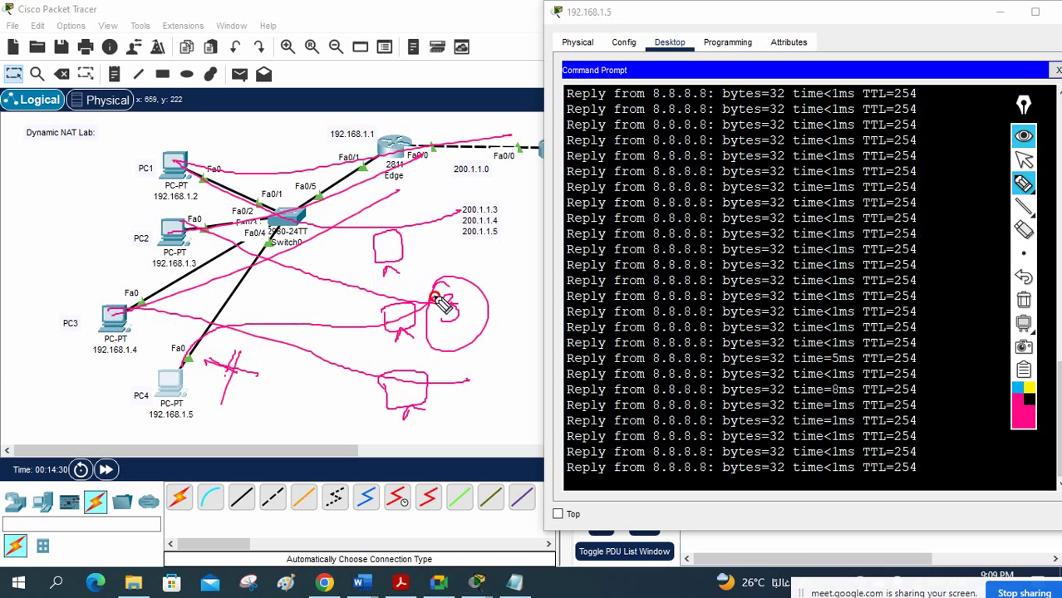
# Clear the pen marks, cross out PC1's link, trace PC4's path through Edge toward ISP, and draw a curve beside PC2.
pyautogui.click(1023, 300)
pyautogui.moveTo(187, 157)
pyautogui.mouseDown()
pyautogui.moveTo(246, 177)
pyautogui.moveTo(216, 190)
pyautogui.mouseUp()
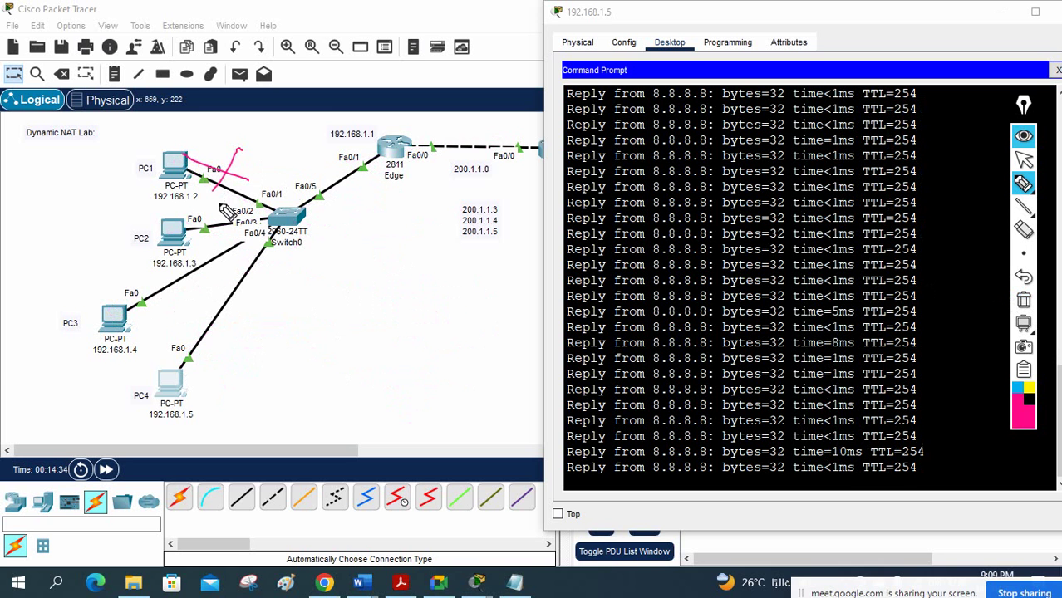
pyautogui.moveTo(178, 385)
pyautogui.mouseDown()
pyautogui.moveTo(241, 280)
pyautogui.moveTo(292, 232)
pyautogui.moveTo(384, 182)
pyautogui.moveTo(381, 173)
pyautogui.moveTo(497, 142)
pyautogui.mouseUp()
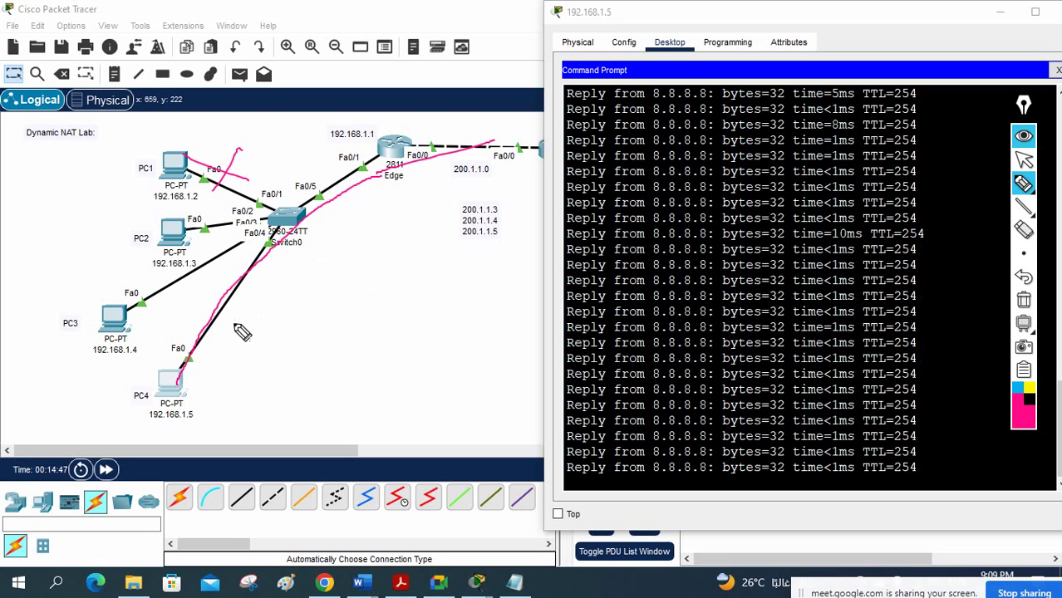
pyautogui.moveTo(200, 219)
pyautogui.mouseDown()
pyautogui.moveTo(203, 282)
pyautogui.moveTo(233, 323)
pyautogui.moveTo(206, 223)
pyautogui.mouseUp()
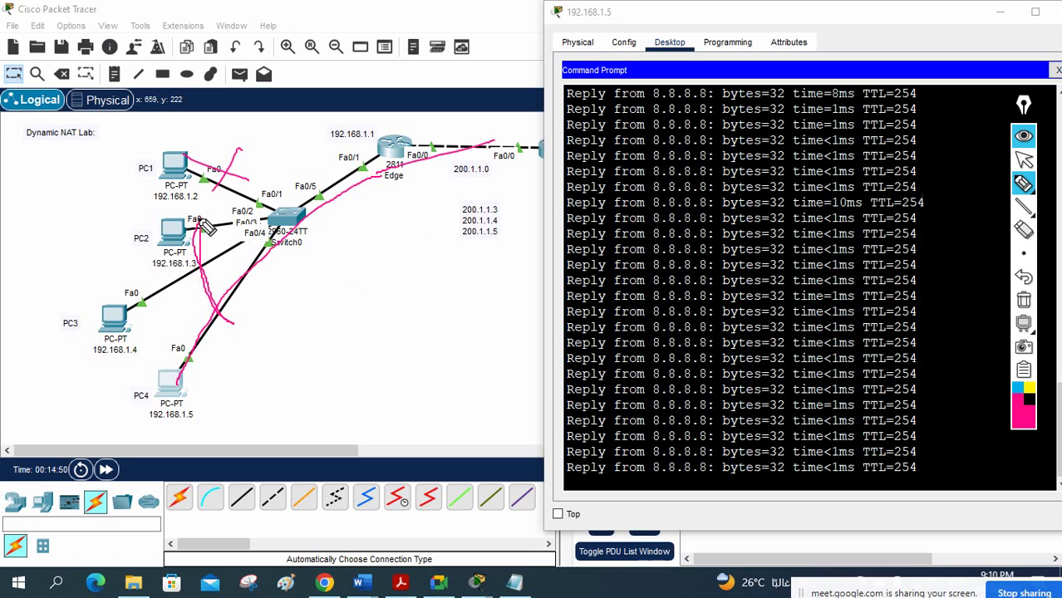
# Restart the continuous ping to 8.8.8.8 on PC1 and move its window clear of the 200.1.1.x address labels.
pyautogui.click(1023, 159)
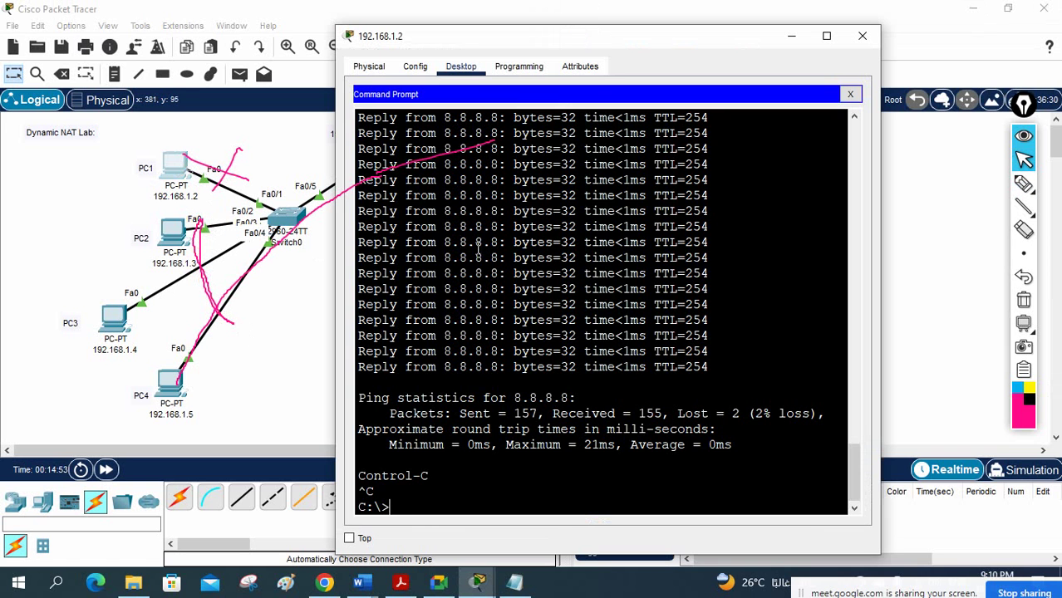
pyautogui.press('Up')
pyautogui.press('Return')
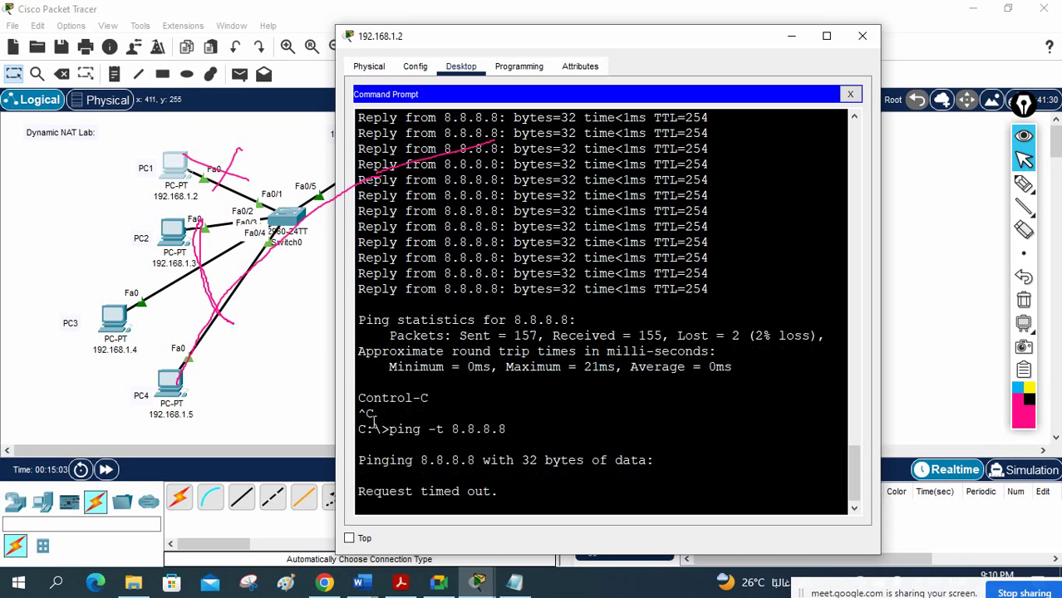
pyautogui.moveTo(529, 36); pyautogui.dragTo(618, 47)
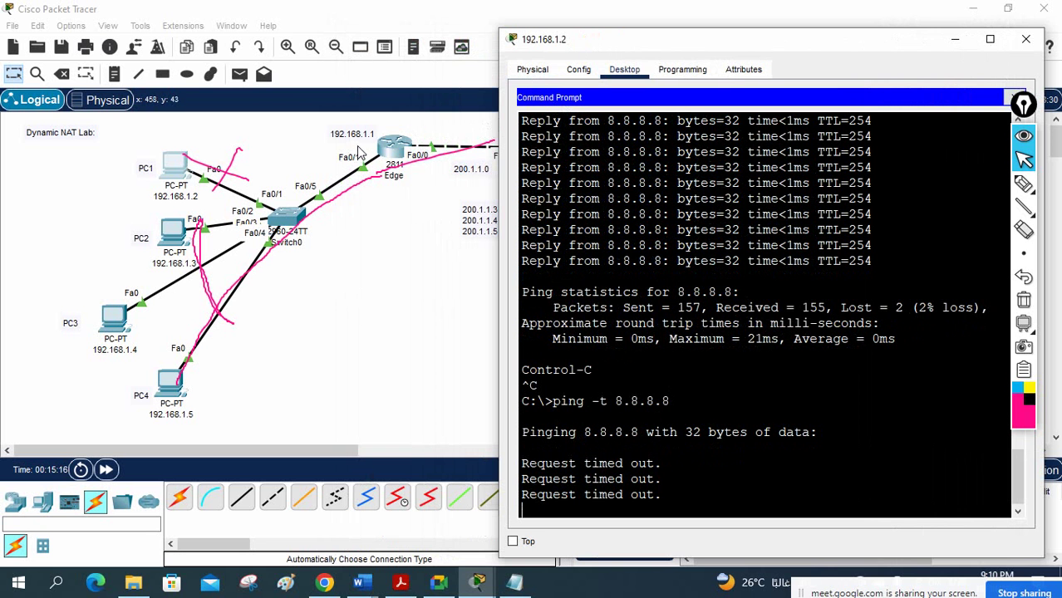
pyautogui.moveTo(517, 45); pyautogui.dragTo(584, 34)
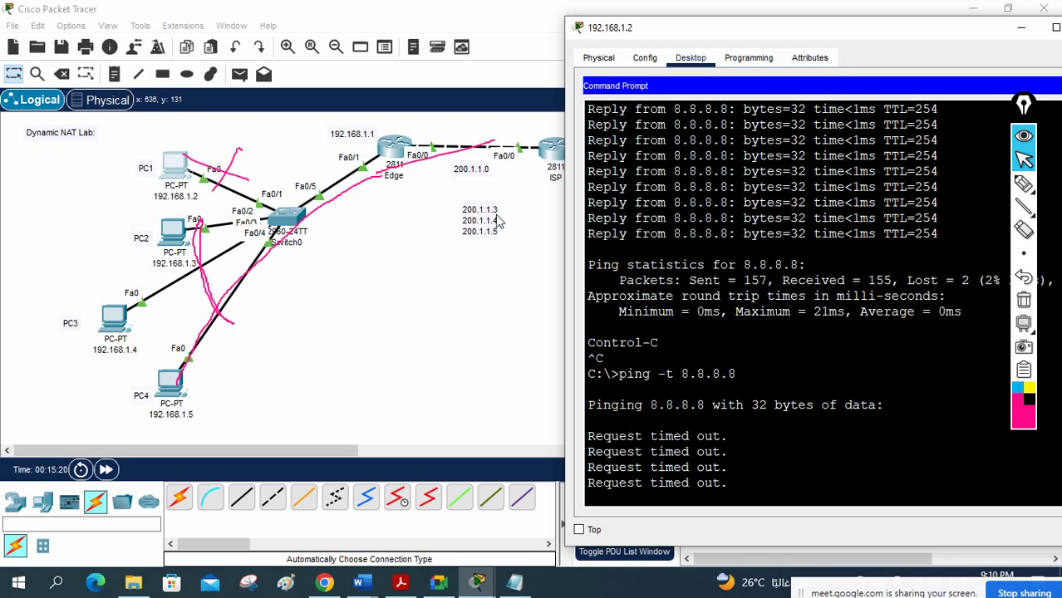
# Review the Edge router's Dynamic NAT configuration in Notepad, highlighting the access-list and pool lines and the f0/0 and f0/1 NAT interface lines.
pyautogui.click(514, 582)
pyautogui.click(628, 365)
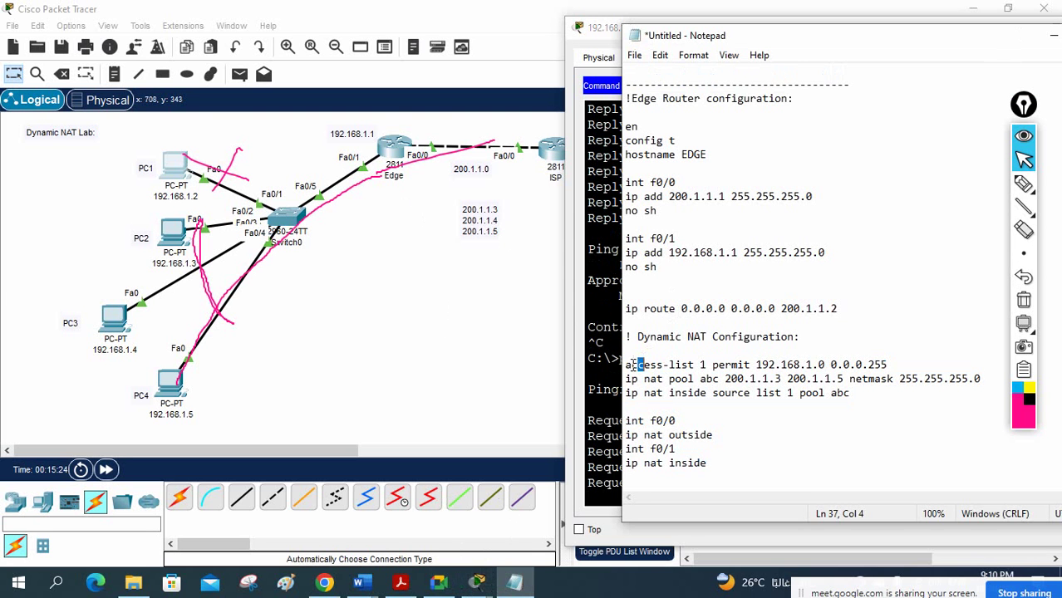
pyautogui.moveTo(628, 365); pyautogui.dragTo(974, 379)
pyautogui.moveTo(852, 394); pyautogui.dragTo(730, 466)
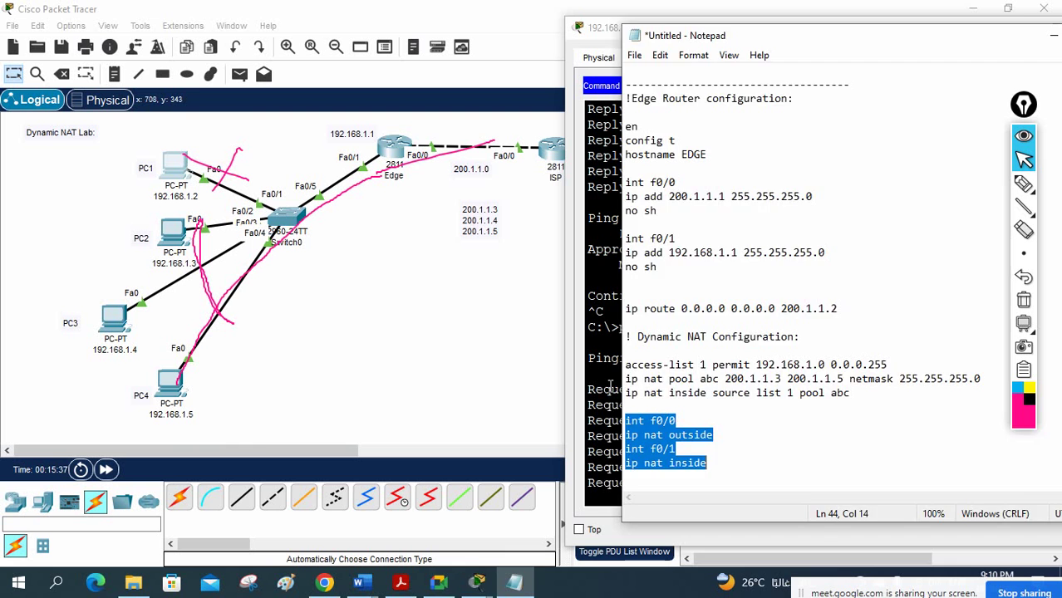
# Stop the continuous ping to 8.8.8.8 on PC4 and return to PC1's command prompt.
pyautogui.hotkey('alt', 'Tab')
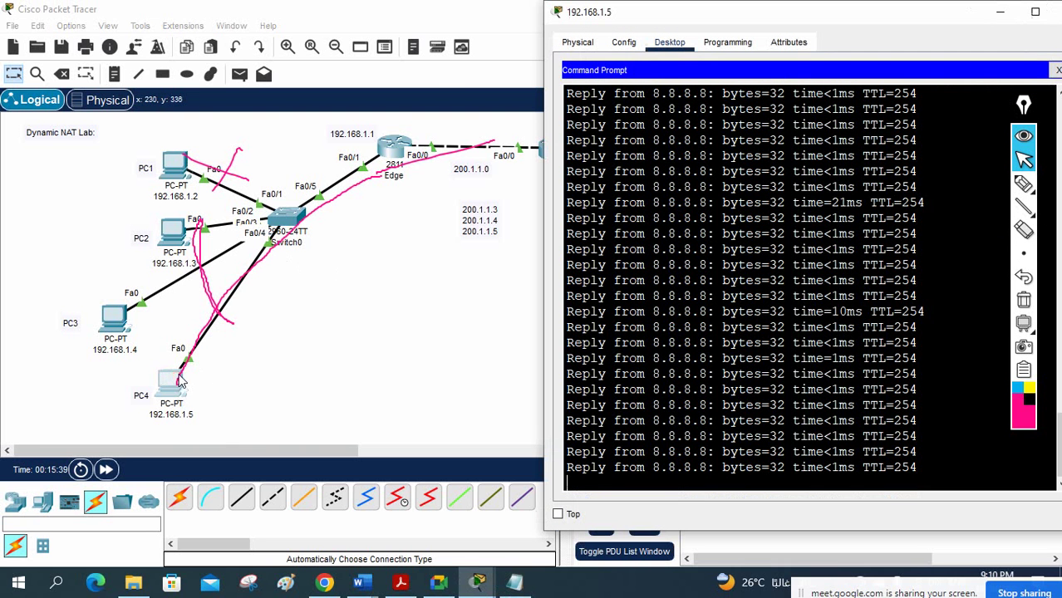
pyautogui.hotkey('alt', 'Tab')
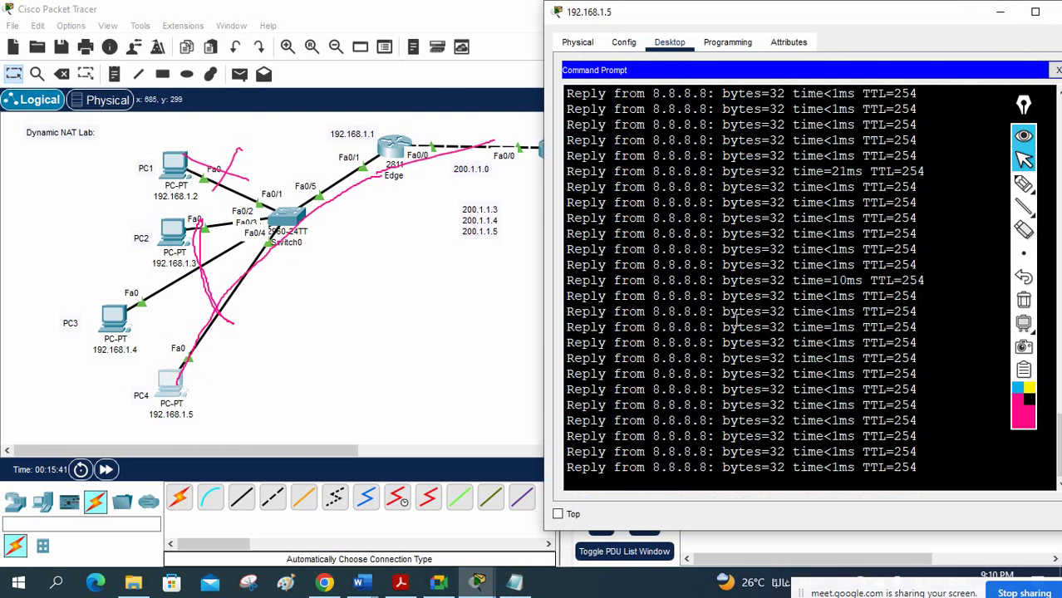
pyautogui.hotkey('ctrl', 'c')
pyautogui.click(174, 166)
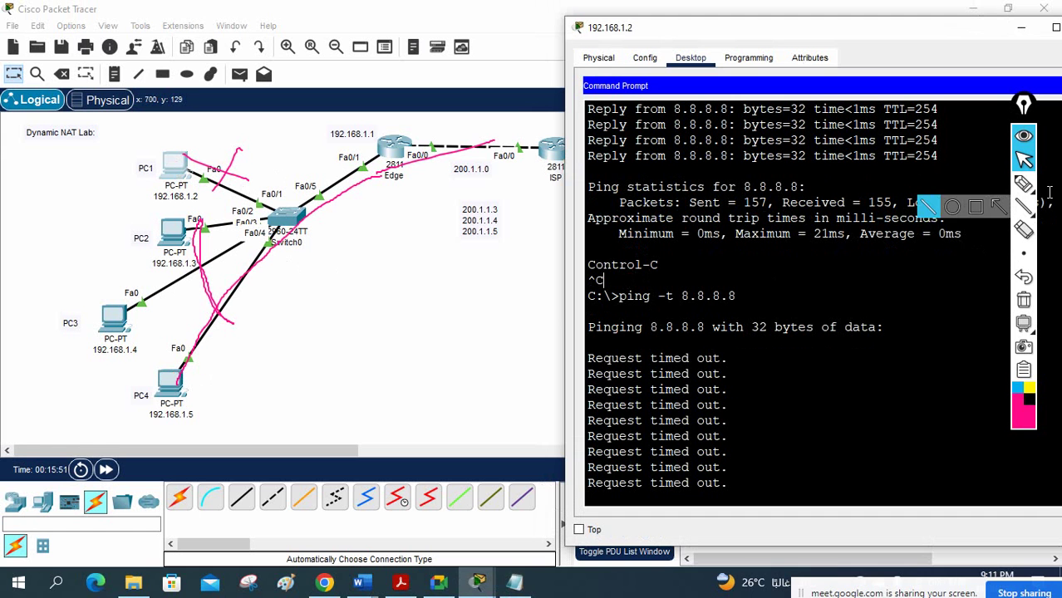
# With the pen, write PAT below the 200.1.1.x labels and draw strokes leading into and out of 200.1.1.3.
pyautogui.click(1023, 183)
pyautogui.moveTo(430, 301)
pyautogui.mouseDown()
pyautogui.moveTo(455, 307)
pyautogui.moveTo(453, 288)
pyautogui.moveTo(467, 308)
pyautogui.moveTo(461, 299)
pyautogui.moveTo(524, 274)
pyautogui.mouseUp()
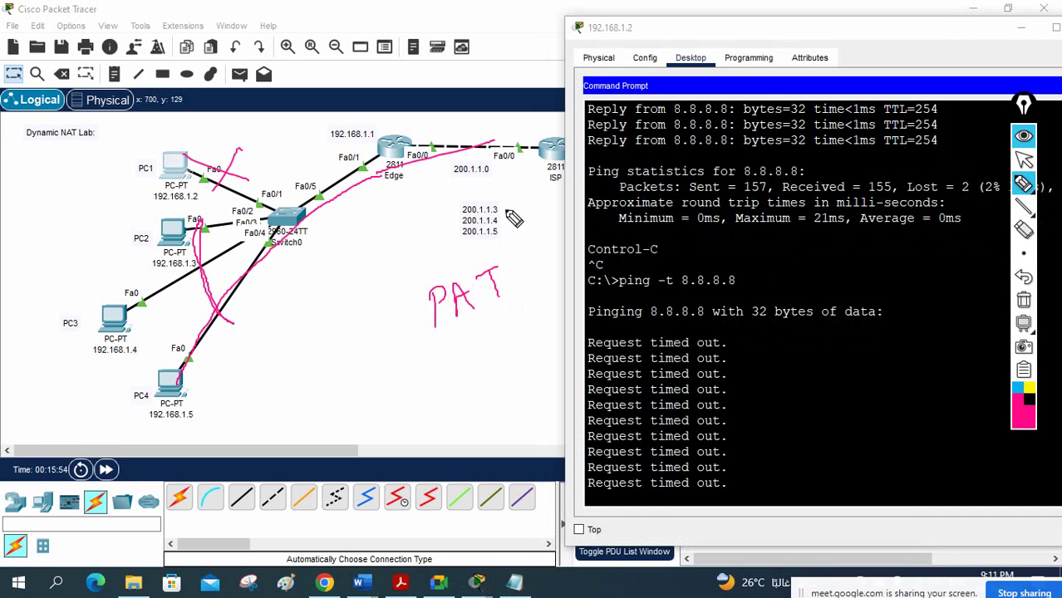
pyautogui.moveTo(496, 213); pyautogui.dragTo(534, 198)
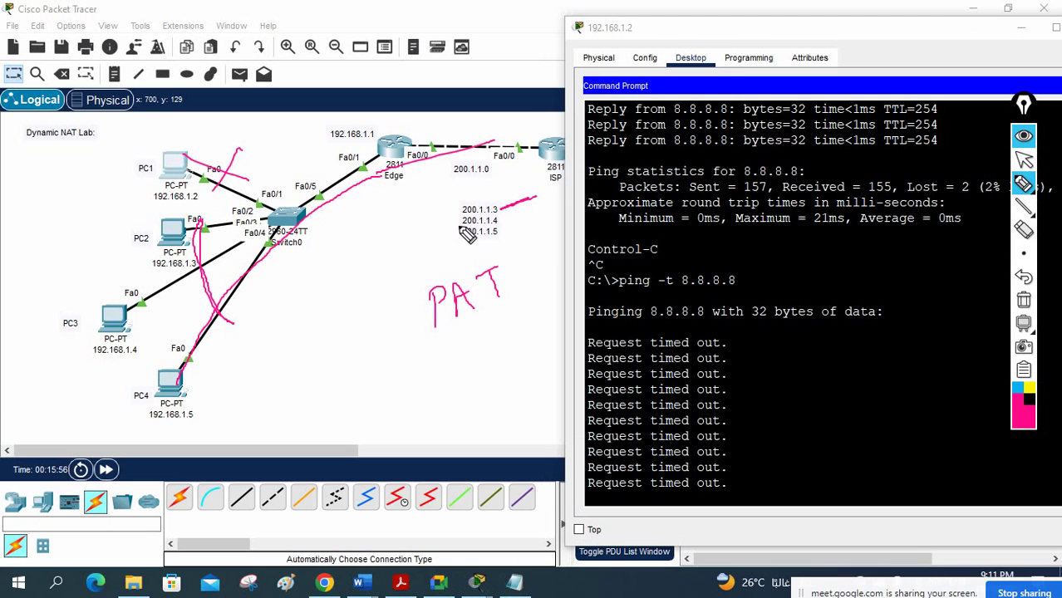
pyautogui.moveTo(418, 200); pyautogui.dragTo(446, 213)
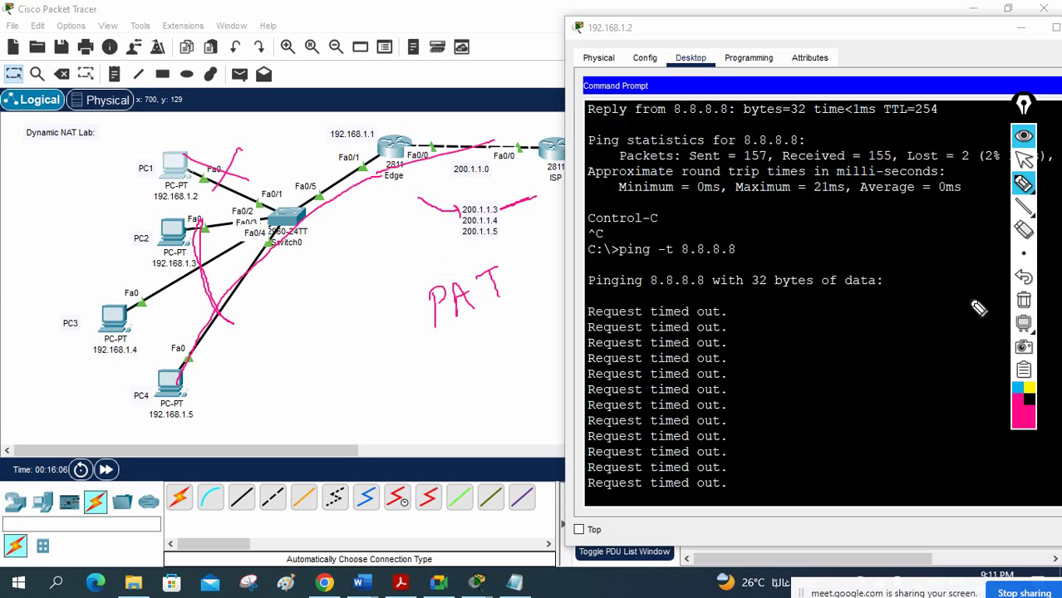
# Clear the pen marks, trace the PC4-to-switch and PC1-to-Edge paths, and erase them again.
pyautogui.click(1023, 300)
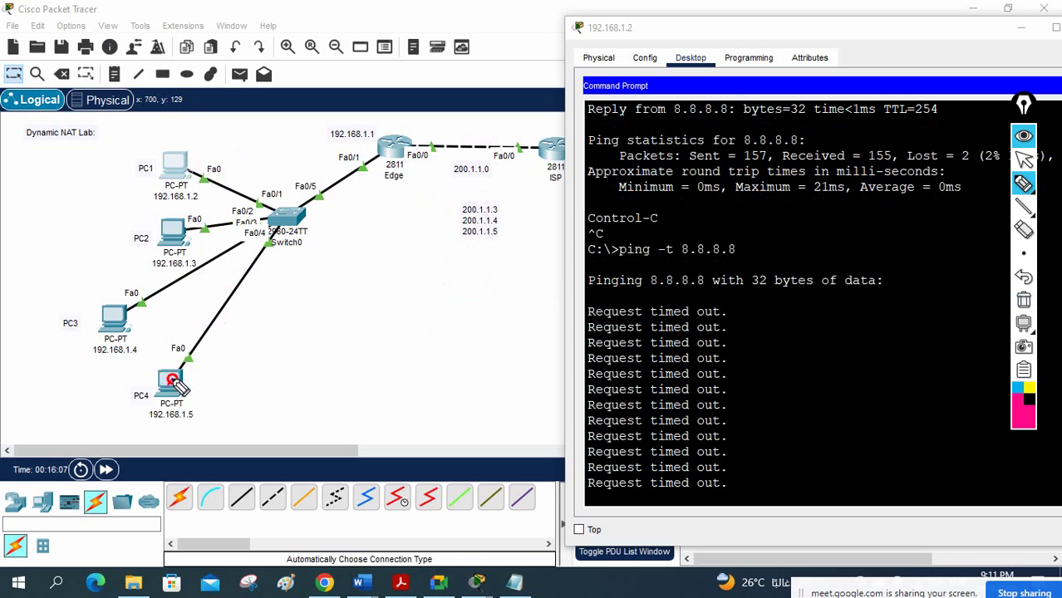
pyautogui.moveTo(170, 384)
pyautogui.mouseDown()
pyautogui.moveTo(246, 297)
pyautogui.moveTo(267, 253)
pyautogui.mouseUp()
pyautogui.moveTo(172, 165)
pyautogui.mouseDown()
pyautogui.moveTo(264, 212)
pyautogui.moveTo(300, 214)
pyautogui.mouseUp()
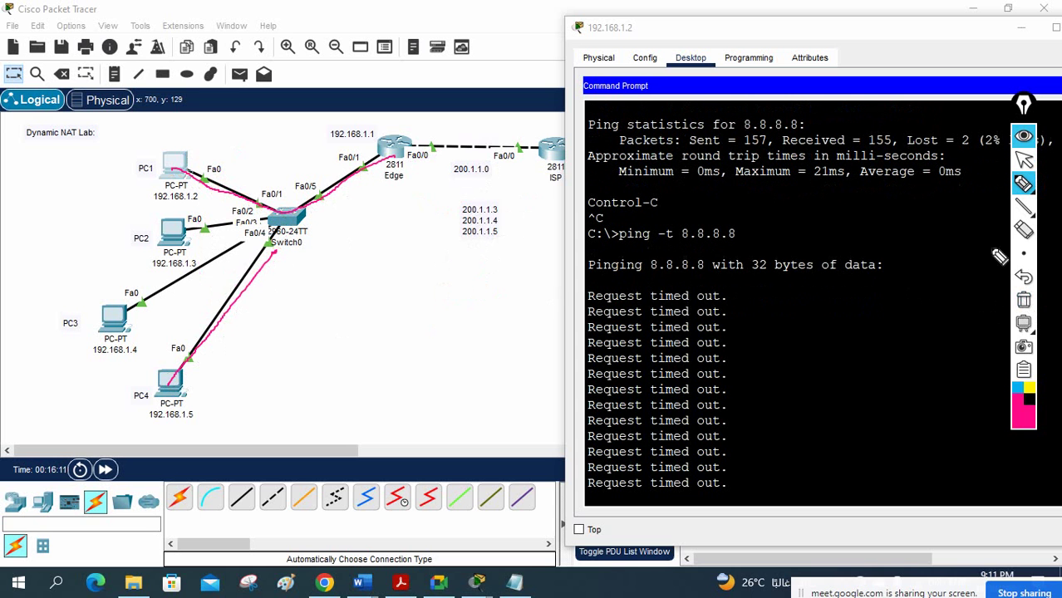
pyautogui.click(1023, 300)
pyautogui.click(1024, 159)
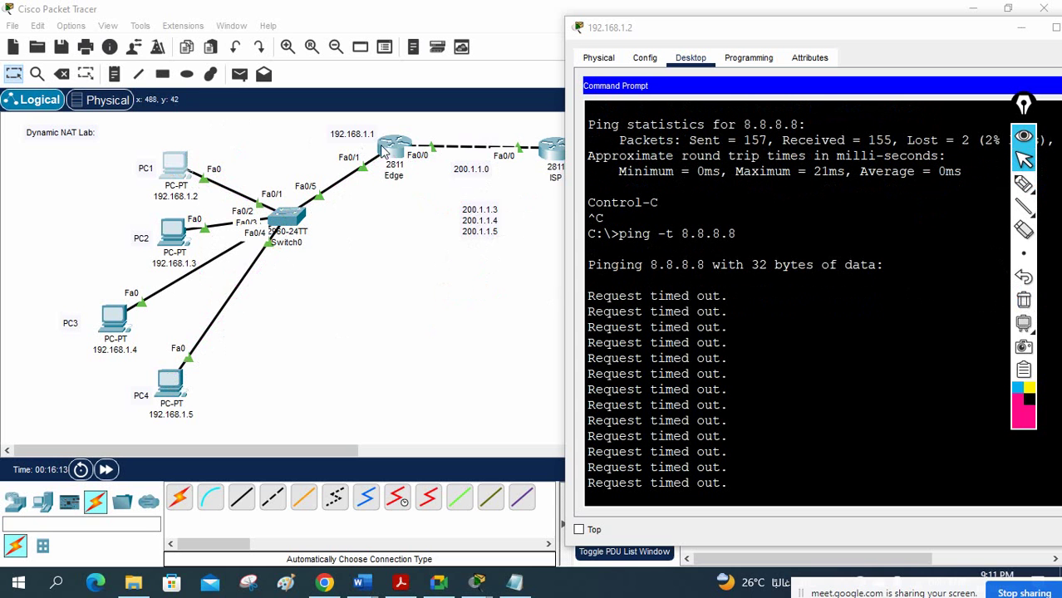
# Open the Edge router's CLI full screen and page through the remaining NAT translation output to the EDGE# prompt.
pyautogui.click(389, 149)
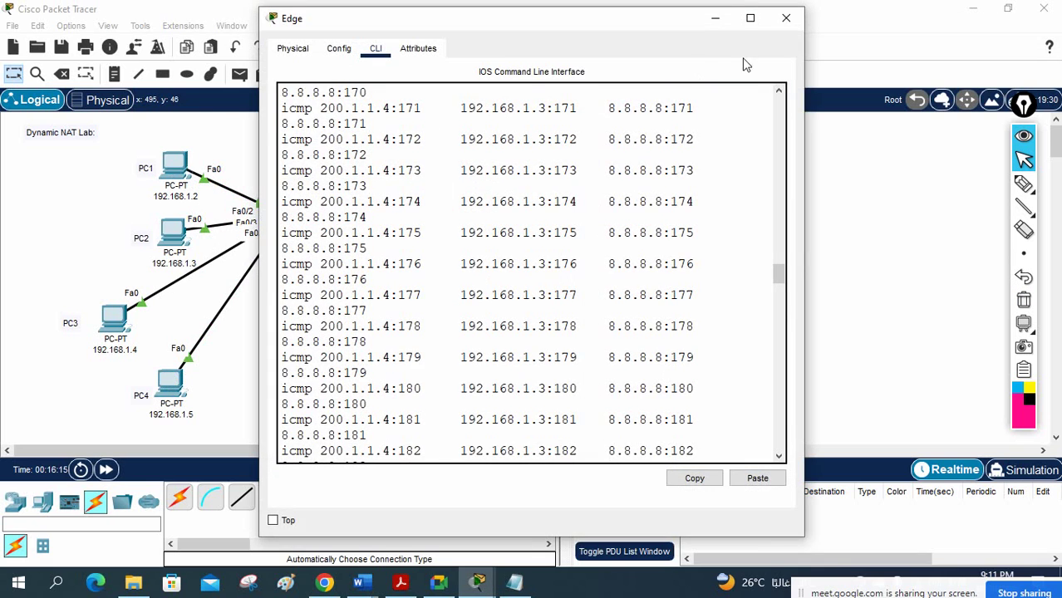
pyautogui.click(751, 17)
pyautogui.press('Return')
pyautogui.press('Return')
pyautogui.press('Return')
pyautogui.press('Return')
pyautogui.press('Return')
pyautogui.press('Return')
pyautogui.press('Return')
pyautogui.press('Return')
pyautogui.press('Return')
pyautogui.press('Return')
pyautogui.press('Return')
pyautogui.press('Return')
pyautogui.press('Return')
pyautogui.press('Return')
pyautogui.press('Return')
pyautogui.press('Return')
pyautogui.press('Return')
pyautogui.press('Return')
pyautogui.press('Return')
pyautogui.press('Return')
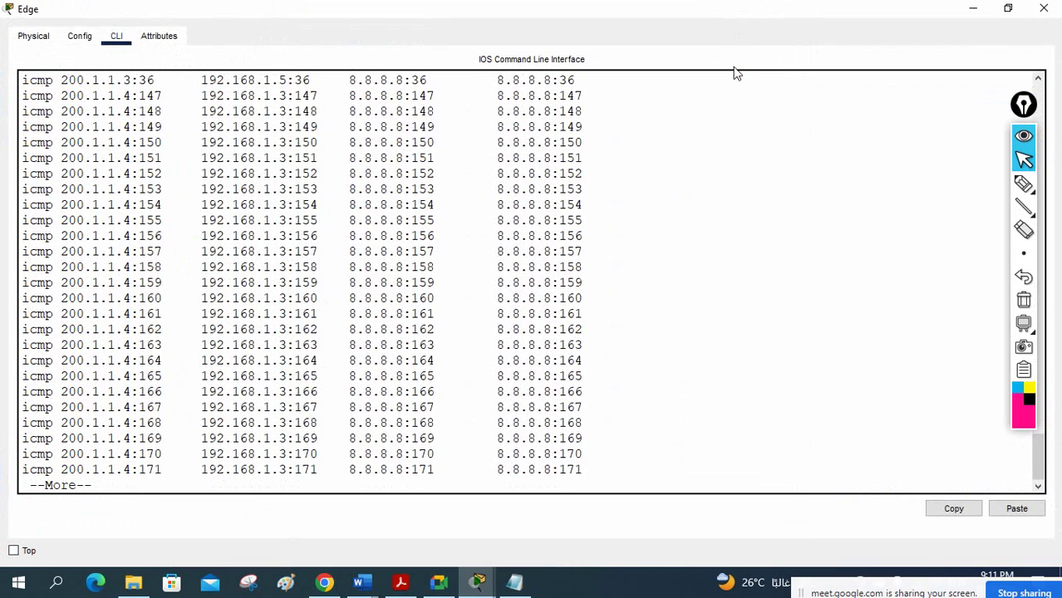
pyautogui.press('Return')
pyautogui.press('Return')
pyautogui.press('Return')
pyautogui.press('Return')
pyautogui.press('Return')
pyautogui.press('Return')
pyautogui.press('Return')
pyautogui.press('Return')
pyautogui.press('Return')
pyautogui.press('Return')
pyautogui.press('Return')
pyautogui.press('Return')
pyautogui.press('Return')
pyautogui.press('Return')
pyautogui.press('Return')
pyautogui.press('Return')
pyautogui.press('Return')
pyautogui.press('Return')
pyautogui.press('Return')
pyautogui.press('Return')
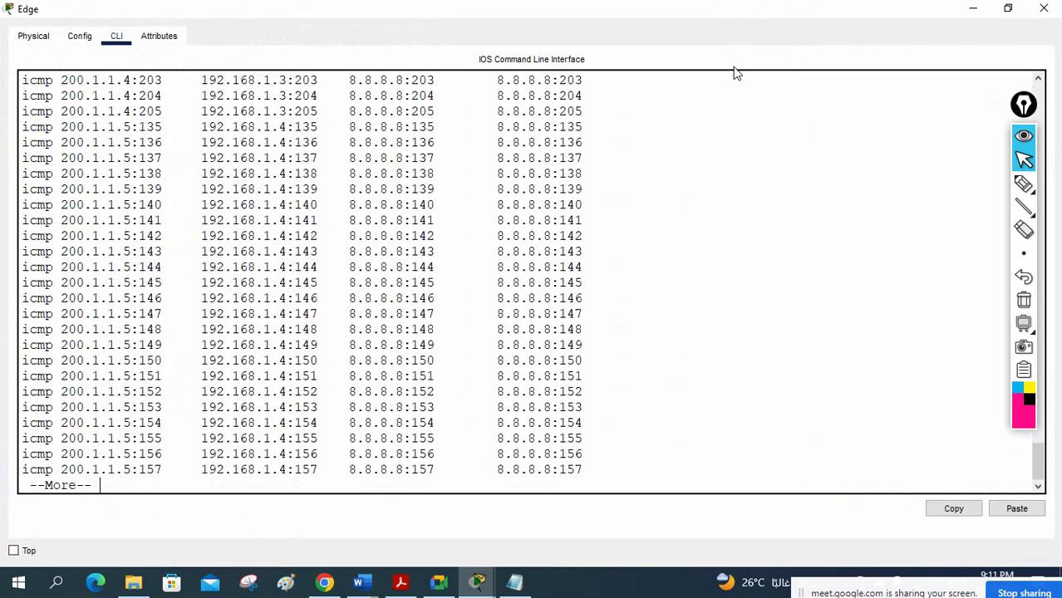
pyautogui.press('Return')
pyautogui.press('Return')
pyautogui.press('Return')
pyautogui.press('Return')
pyautogui.press('Return')
pyautogui.press('Return')
pyautogui.press('Return')
pyautogui.press('Return')
pyautogui.press('Return')
pyautogui.press('Return')
pyautogui.press('Return')
pyautogui.press('Return')
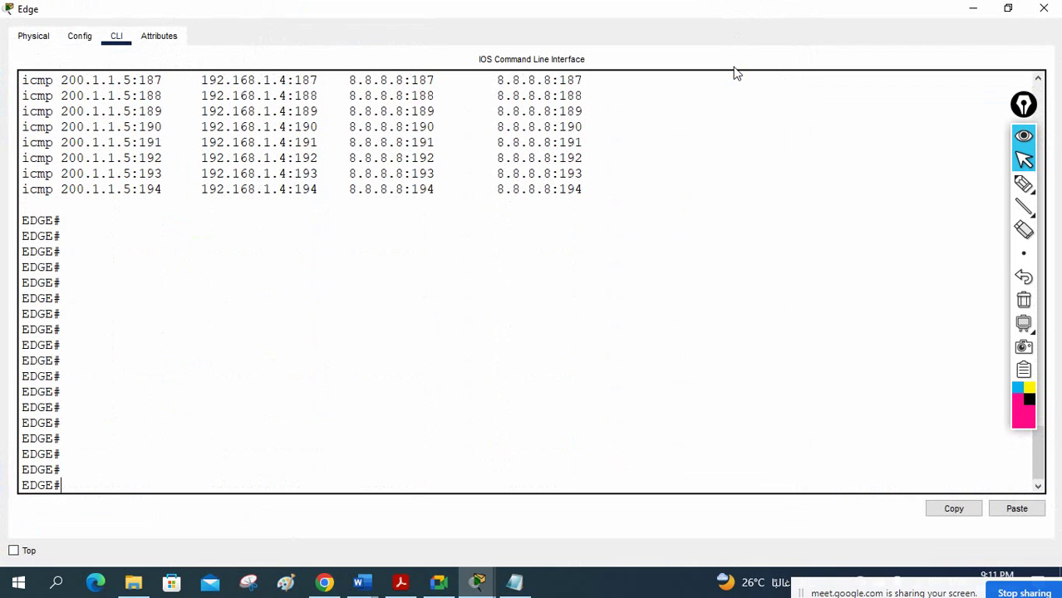
# Run sh ip nat translations again on Edge and highlight the first entry from its inside local address onward.
pyautogui.press('Up')
pyautogui.press('Return')
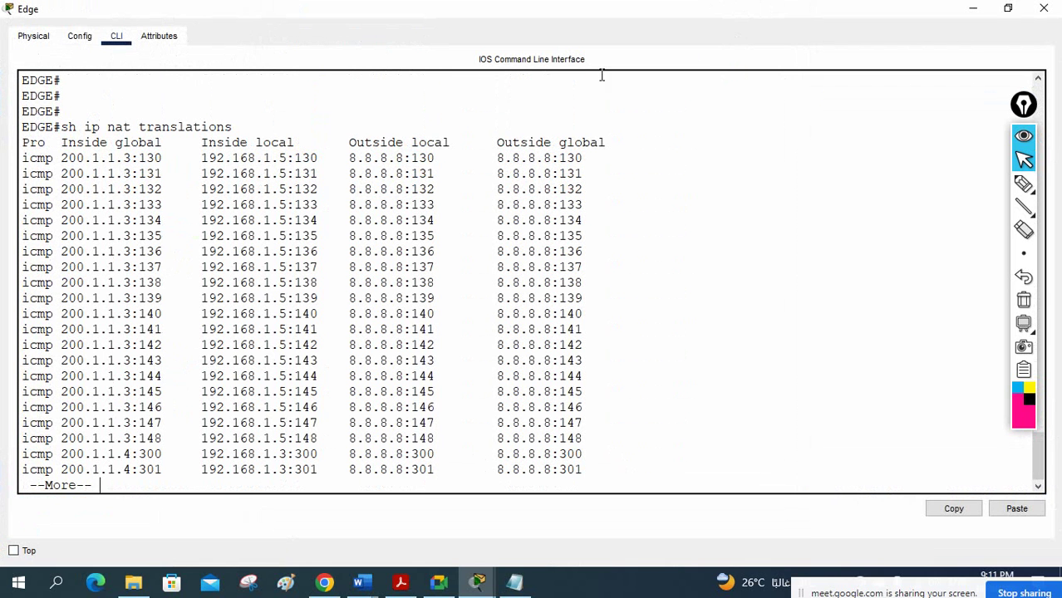
pyautogui.moveTo(295, 169); pyautogui.dragTo(202, 152)
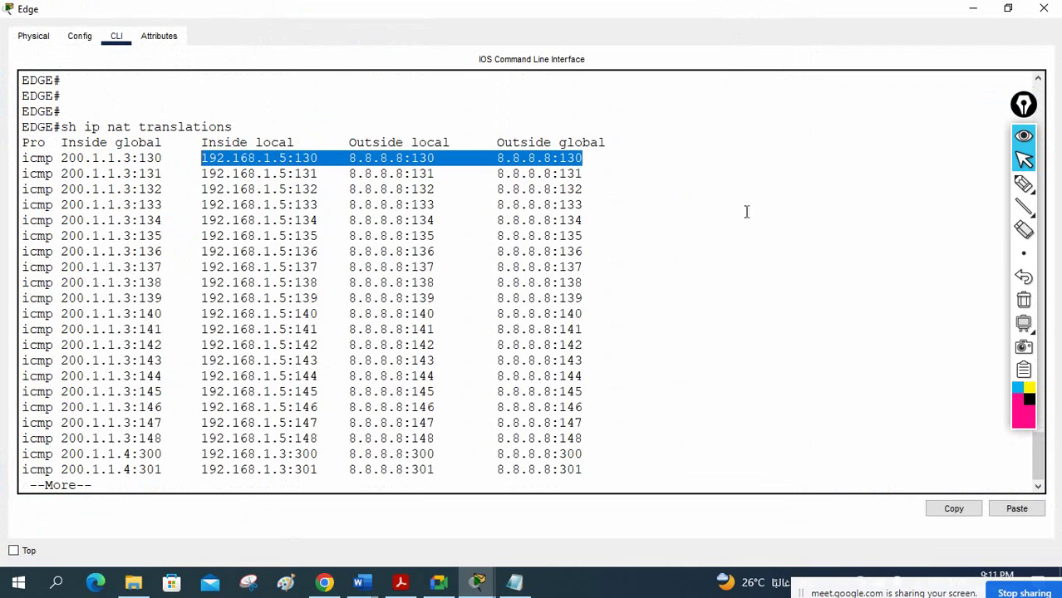
pyautogui.click(881, 292)
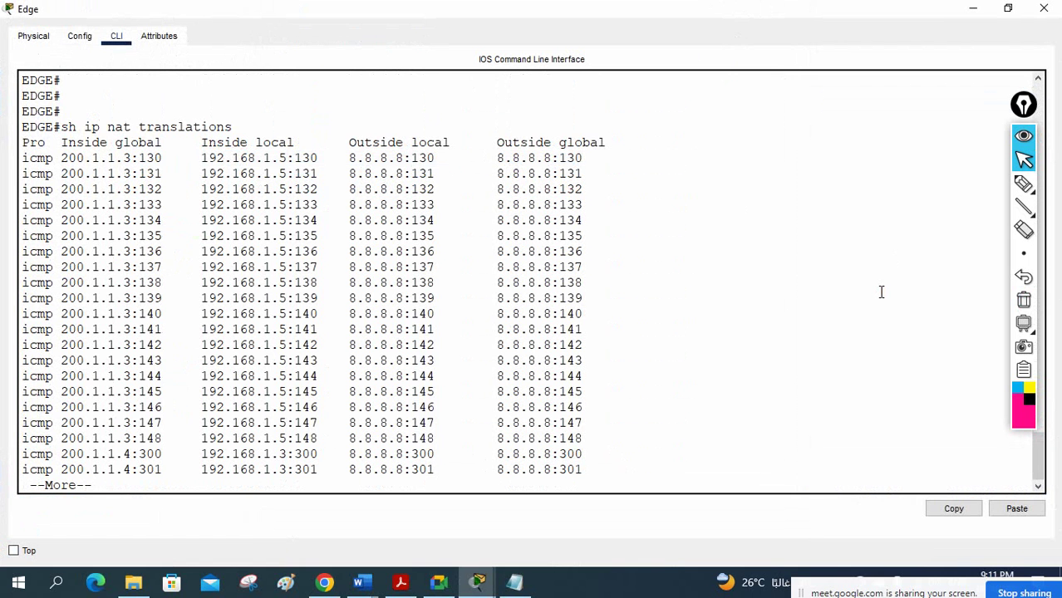
# Page through the rest of the translations to examine which PC uses each of the three pool addresses.
pyautogui.press('Return')
pyautogui.press('Return')
pyautogui.press('Return')
pyautogui.press('Return')
pyautogui.press('Return')
pyautogui.press('Return')
pyautogui.press('Return')
pyautogui.press('Return')
pyautogui.press('Return')
pyautogui.press('Return')
pyautogui.press('Return')
pyautogui.press('Return')
pyautogui.press('Return')
pyautogui.press('Return')
pyautogui.press('Return')
pyautogui.press('Return')
pyautogui.press('Return')
pyautogui.press('Return')
pyautogui.press('Return')
pyautogui.press('Return')
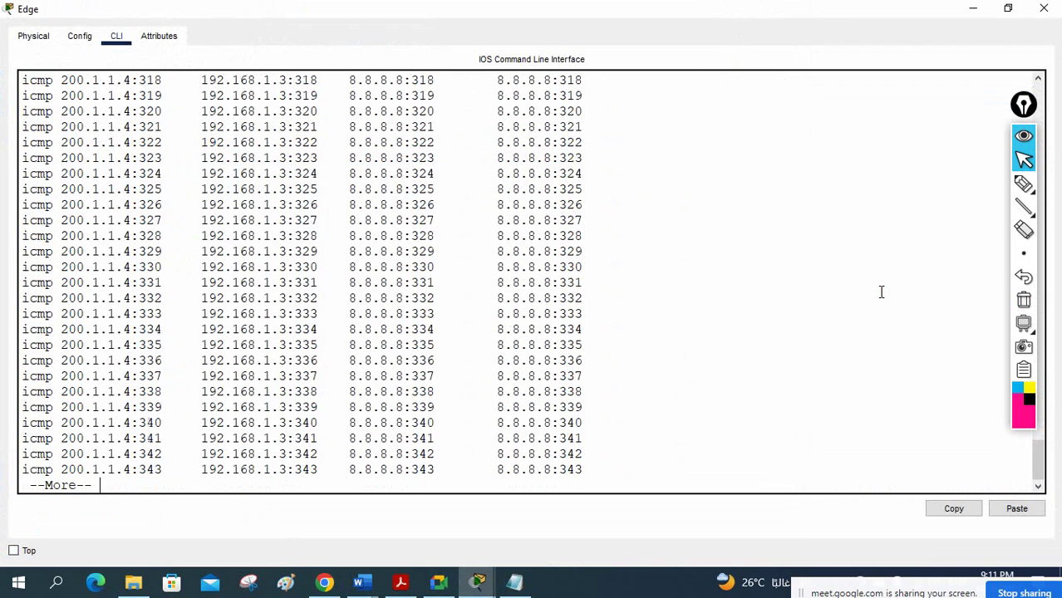
pyautogui.press('Return')
pyautogui.press('Return')
pyautogui.press('Return')
pyautogui.press('Return')
pyautogui.press('Return')
pyautogui.press('Return')
pyautogui.press('Return')
pyautogui.press('Return')
pyautogui.press('Return')
pyautogui.press('Return')
pyautogui.press('Return')
pyautogui.press('Return')
pyautogui.press('Return')
pyautogui.press('Return')
pyautogui.press('Return')
pyautogui.press('Return')
pyautogui.press('Return')
pyautogui.press('Return')
pyautogui.press('Return')
pyautogui.press('Return')
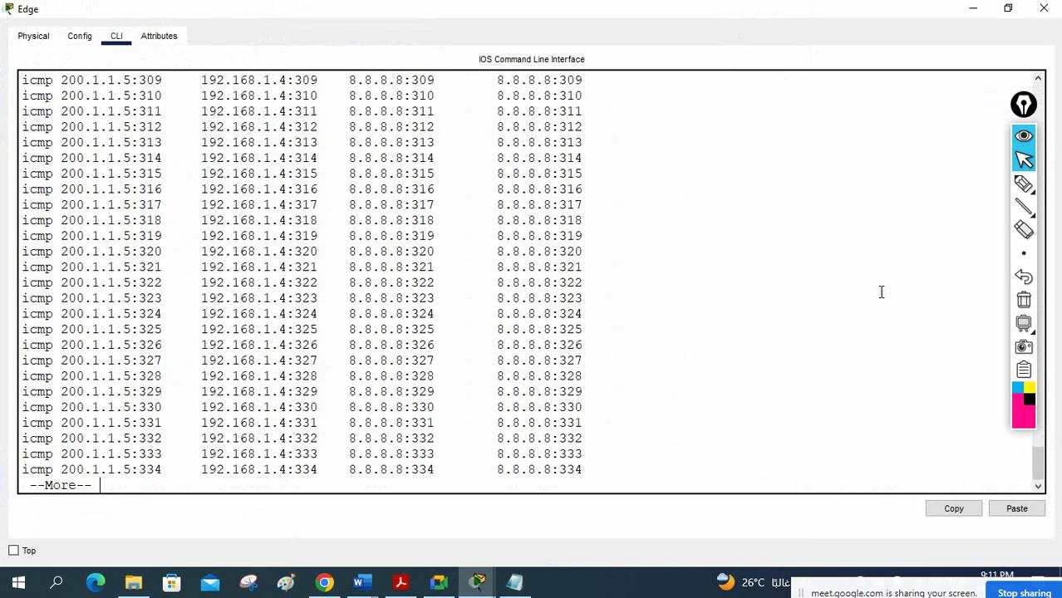
pyautogui.press('Return')
pyautogui.press('Return')
pyautogui.press('Return')
pyautogui.press('Return')
pyautogui.press('Return')
pyautogui.press('Return')
pyautogui.press('Return')
pyautogui.press('Return')
pyautogui.press('Return')
pyautogui.press('Return')
pyautogui.press('Return')
pyautogui.press('Return')
pyautogui.press('Return')
pyautogui.press('Return')
pyautogui.press('Return')
pyautogui.press('Return')
pyautogui.press('Return')
pyautogui.press('Return')
pyautogui.press('Return')
pyautogui.press('Return')
# Rerun sh ip nat translations on Edge and page through the whole output to examine the inside local address behind each pool address.
pyautogui.press('Up')
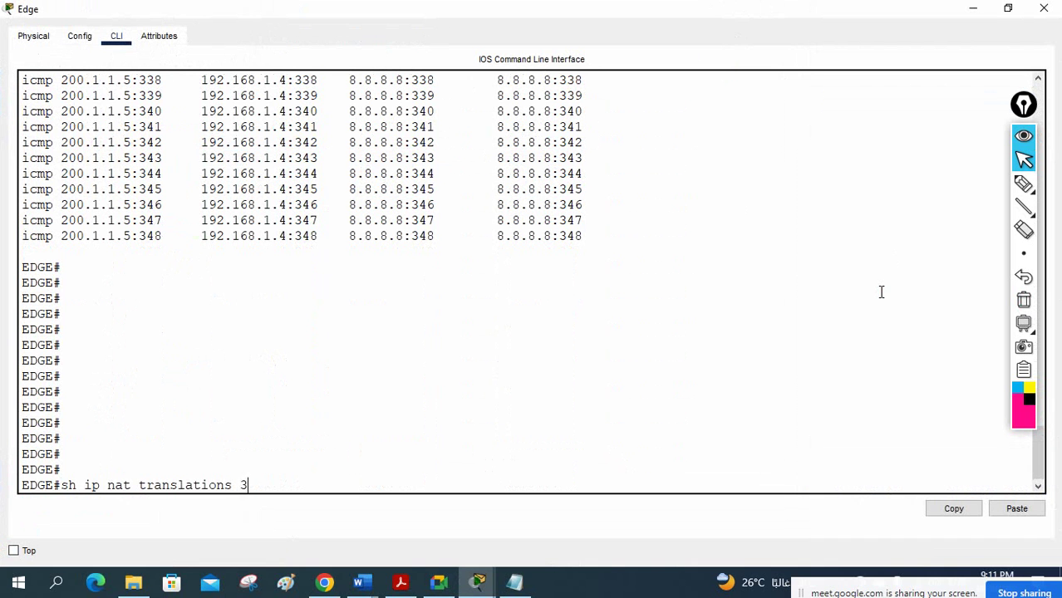
pyautogui.press('Return')
pyautogui.press('Return')
pyautogui.press('Return')
pyautogui.press('Return')
pyautogui.press('Return')
pyautogui.press('Return')
pyautogui.press('Return')
pyautogui.press('Return')
pyautogui.press('Return')
pyautogui.press('Return')
pyautogui.press('Return')
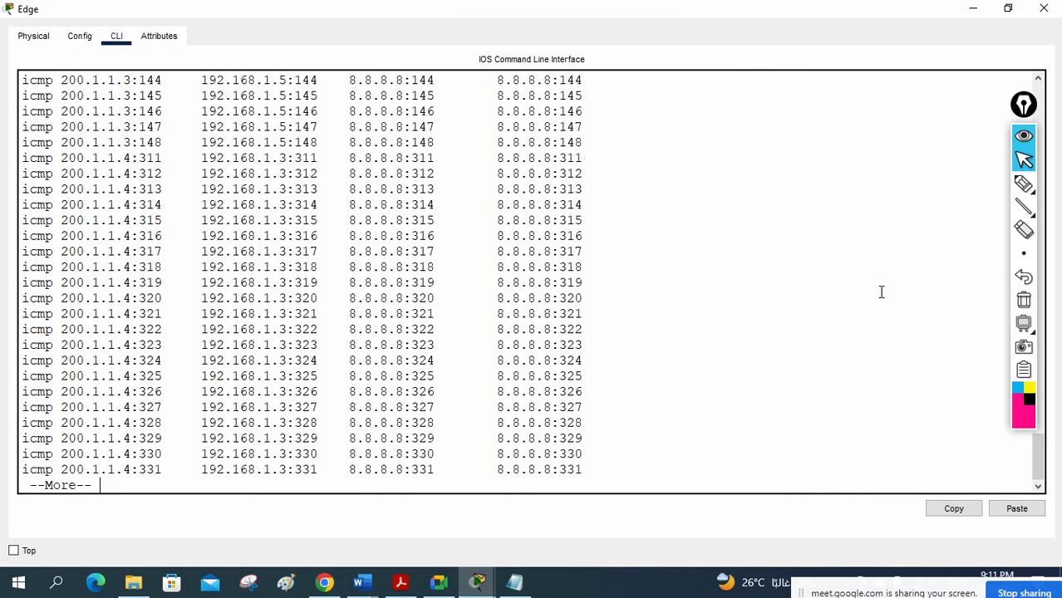
pyautogui.press('Return')
pyautogui.press('Return')
pyautogui.press('Return')
pyautogui.press('Return')
pyautogui.press('Return')
pyautogui.press('Return')
pyautogui.press('Return')
pyautogui.press('Return')
pyautogui.press('Return')
pyautogui.press('Return')
pyautogui.press('Return')
pyautogui.press('Return')
pyautogui.press('Return')
pyautogui.press('Return')
pyautogui.press('Return')
pyautogui.press('Return')
pyautogui.press('Return')
pyautogui.press('Return')
pyautogui.press('Return')
pyautogui.press('Return')
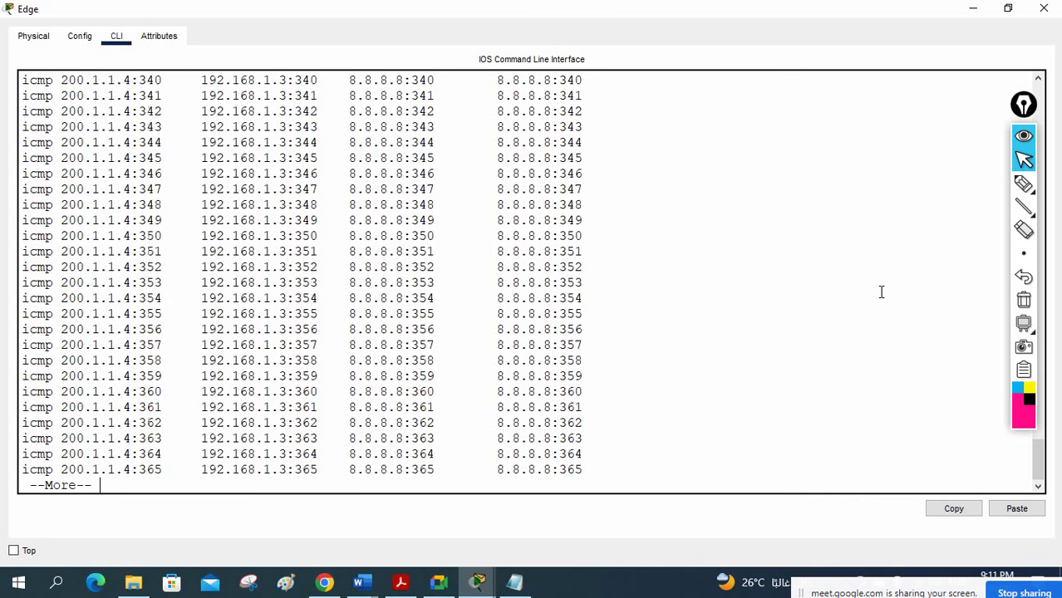
pyautogui.press('Return')
pyautogui.press('Return')
pyautogui.press('Return')
pyautogui.press('Return')
pyautogui.press('Return')
pyautogui.press('Return')
pyautogui.press('Return')
pyautogui.press('Return')
pyautogui.press('Return')
pyautogui.press('Return')
pyautogui.press('Return')
pyautogui.press('Return')
pyautogui.press('Return')
pyautogui.press('Return')
pyautogui.press('Return')
pyautogui.press('Return')
pyautogui.press('Return')
pyautogui.press('Return')
pyautogui.press('Return')
pyautogui.press('Return')
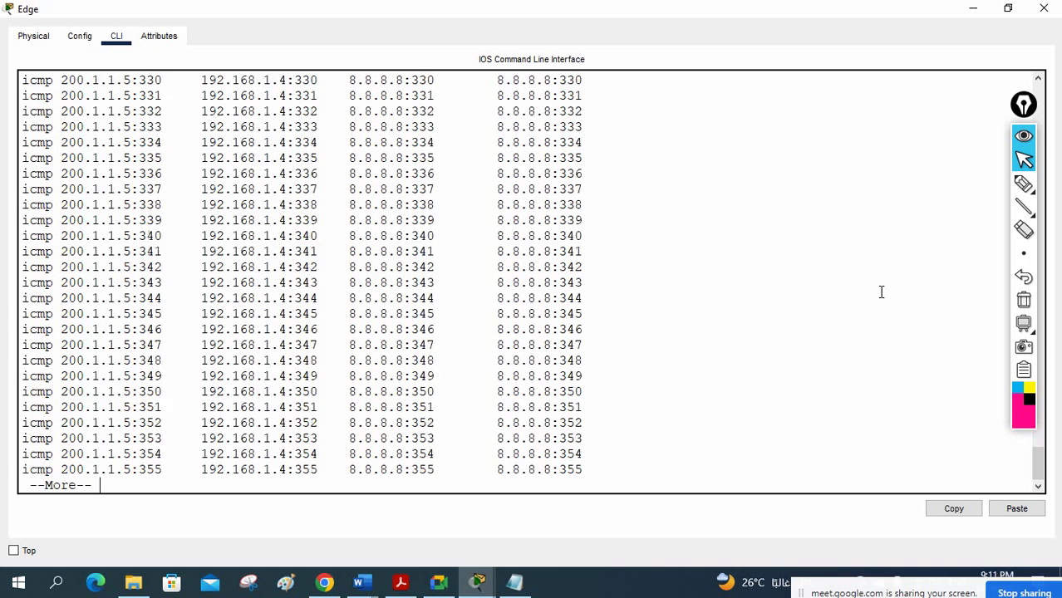
# Check the ping in PC1's command prompt, and run sh ip nat translations again in Edge's full-screen CLI.
pyautogui.click(973, 10)
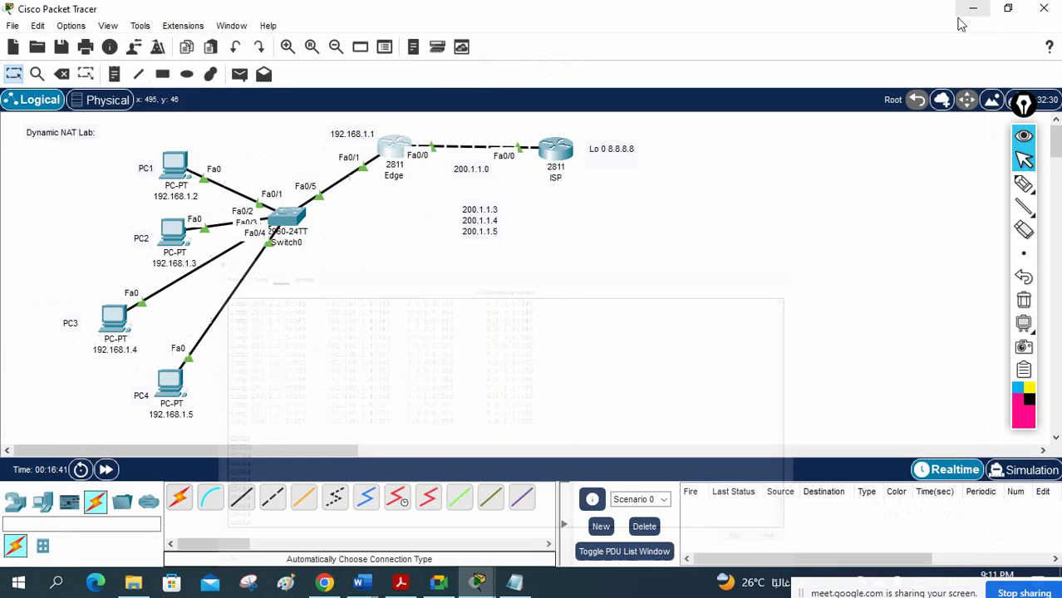
pyautogui.click(176, 169)
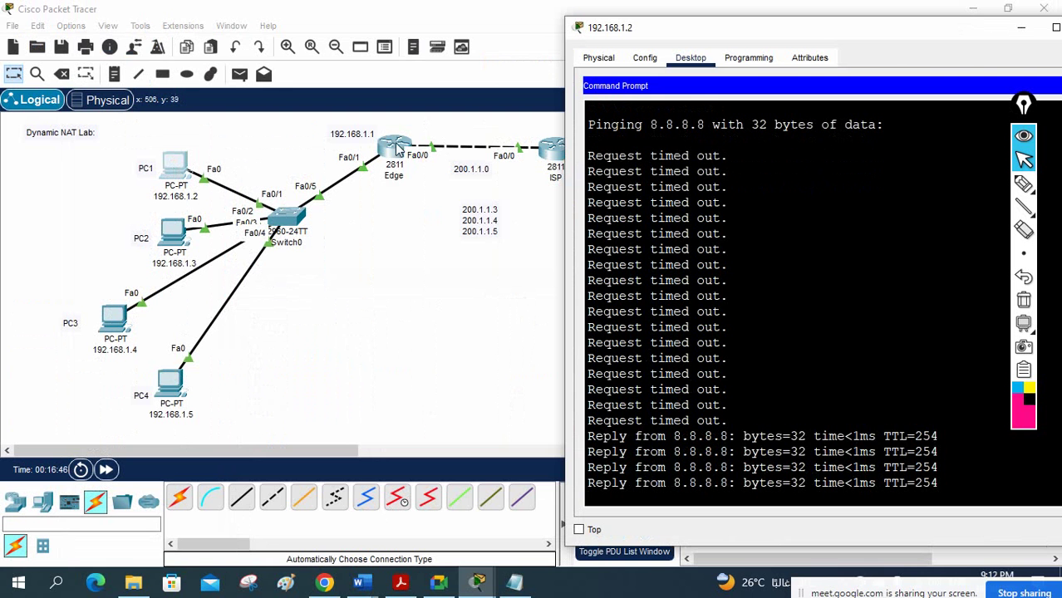
pyautogui.click(394, 148)
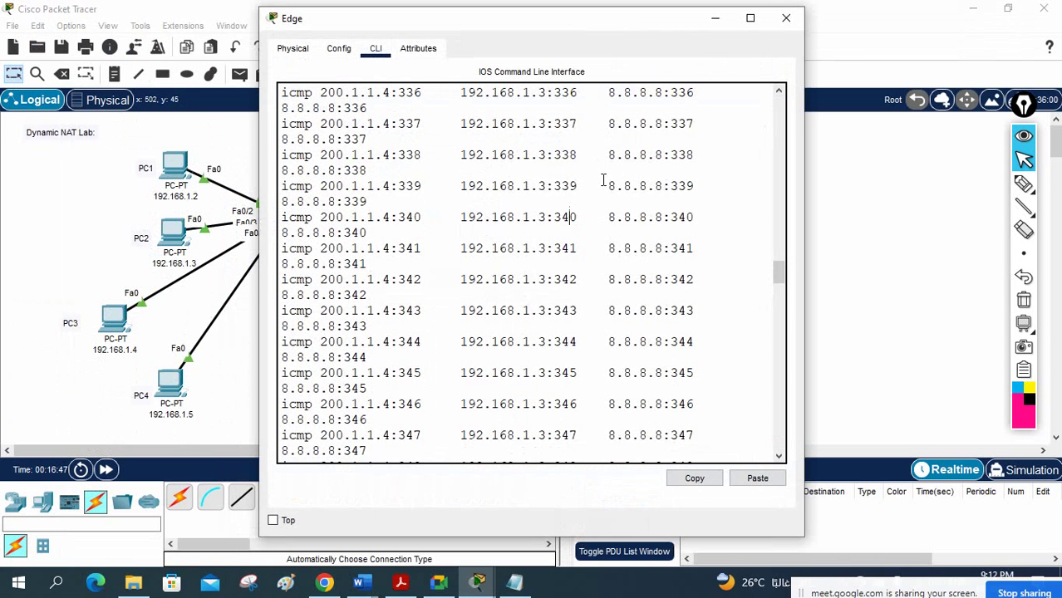
pyautogui.click(750, 18)
pyautogui.write('sh ip nat translations')
pyautogui.press('Return')
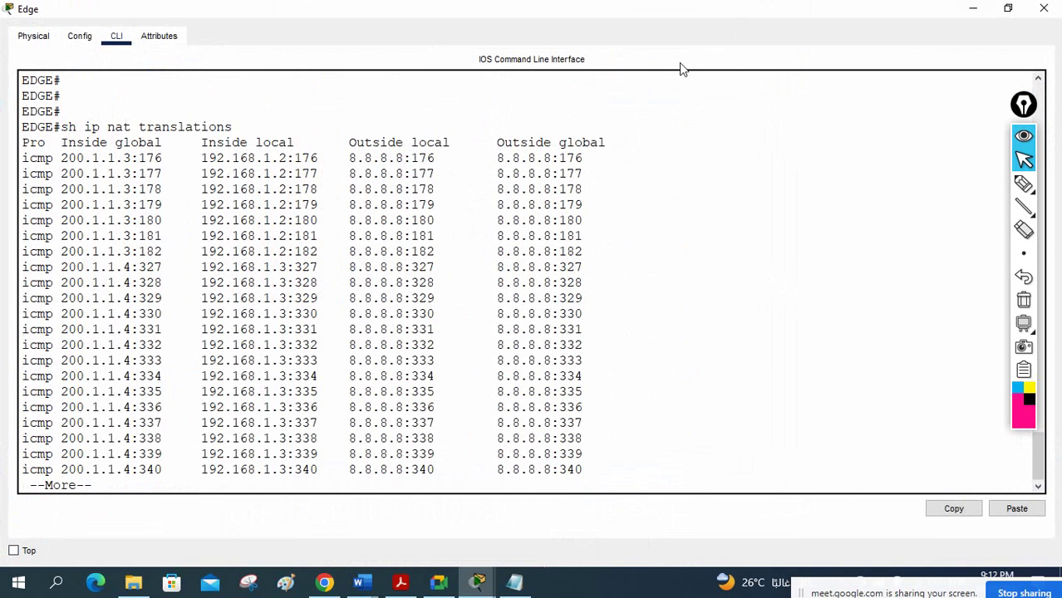
# Compare the 200.1.1.3 entries in the latest and earlier translation lists by highlighting inside local addresses 192.168.1.2 and 192.168.1.5.
pyautogui.moveTo(284, 160); pyautogui.dragTo(142, 158)
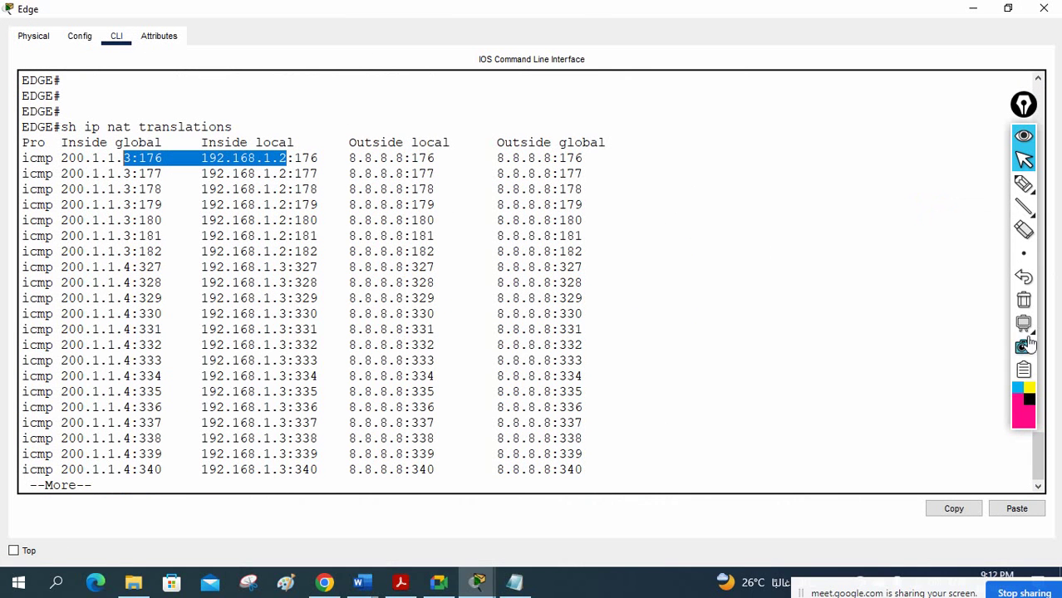
pyautogui.moveTo(1037, 461); pyautogui.dragTo(1049, 196)
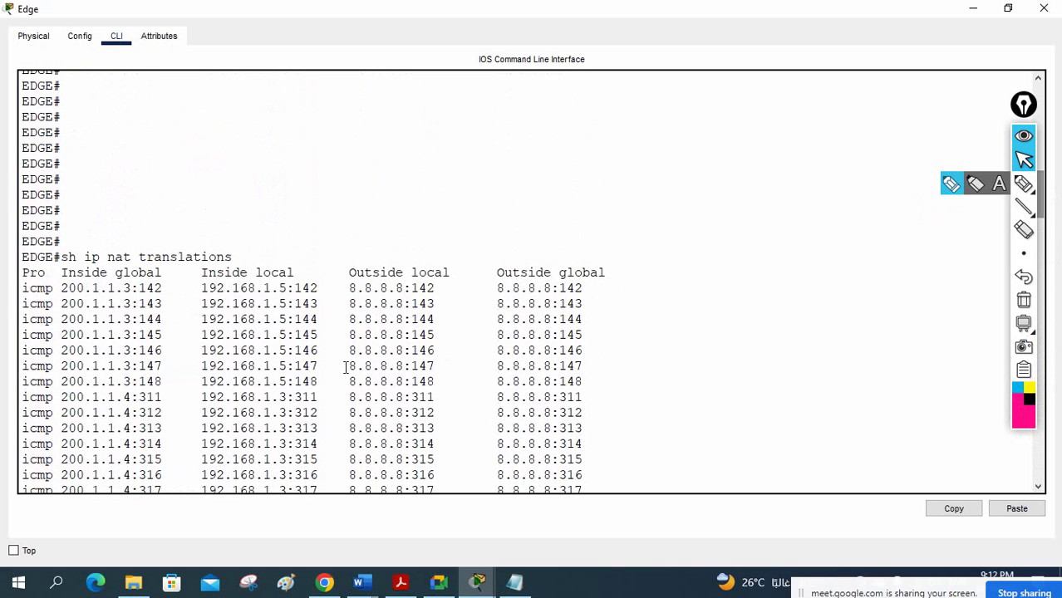
pyautogui.moveTo(288, 288); pyautogui.dragTo(171, 289)
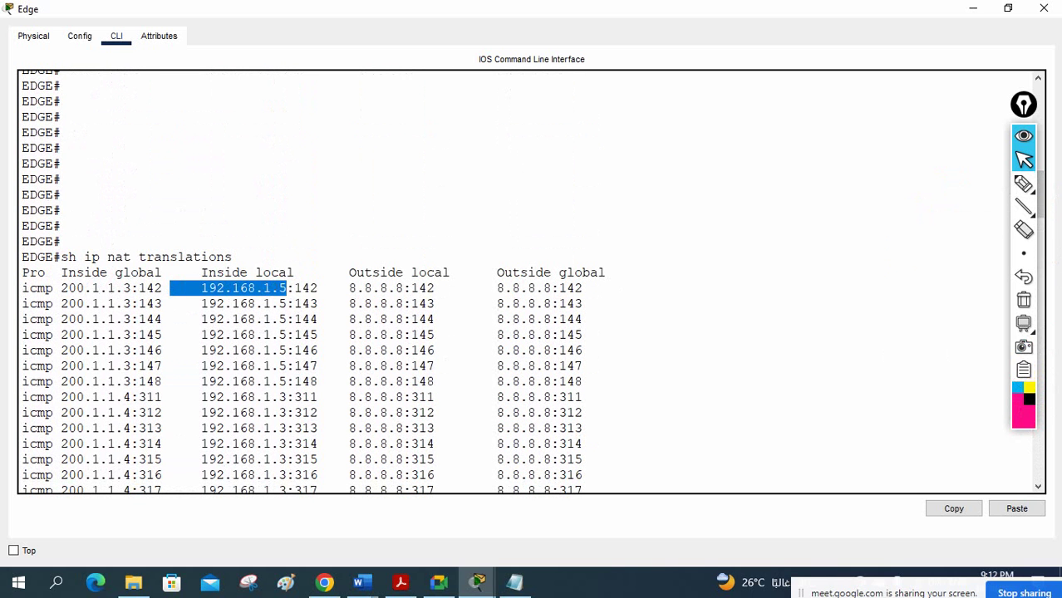
pyautogui.click(1049, 217)
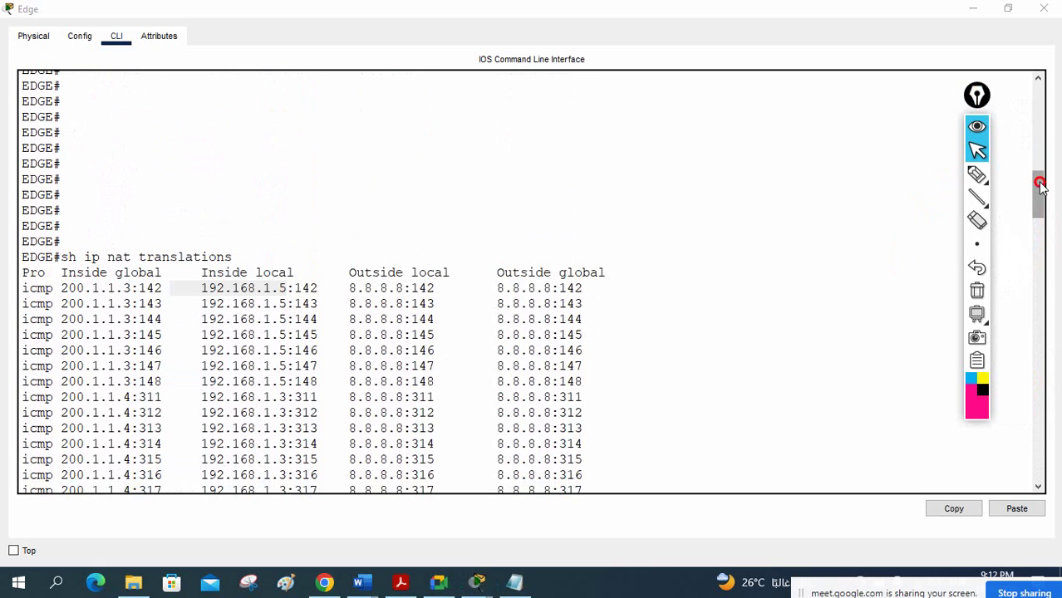
pyautogui.moveTo(1041, 184); pyautogui.dragTo(1005, 446)
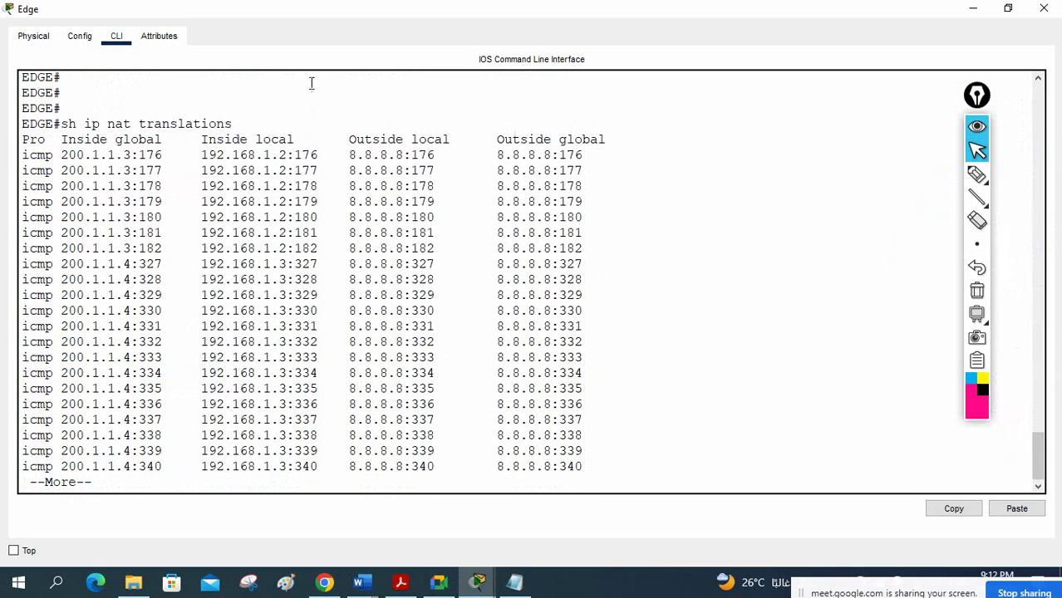
pyautogui.moveTo(202, 157); pyautogui.dragTo(306, 164)
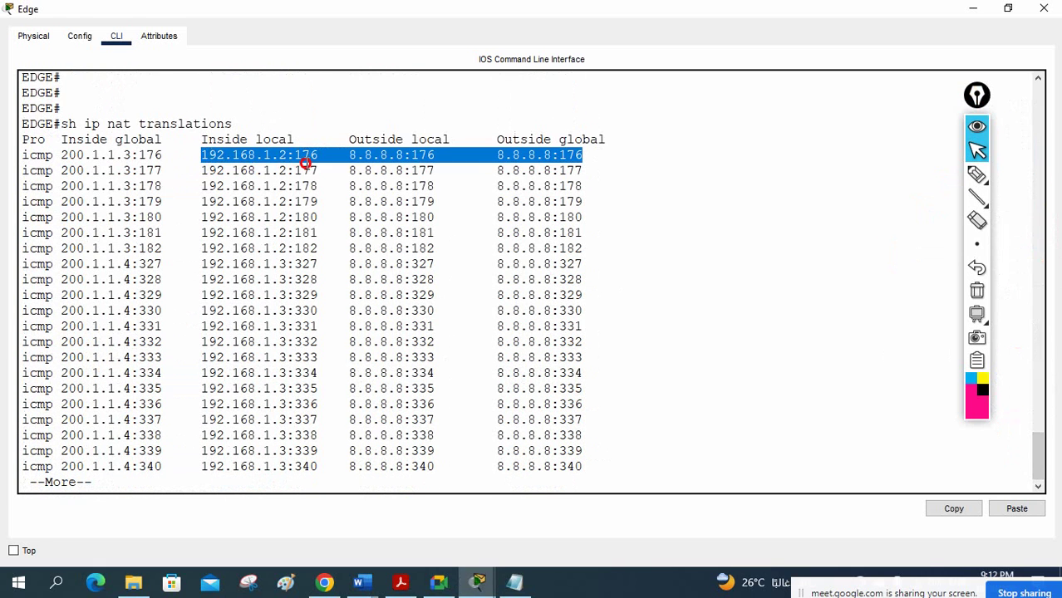
# Close the Edge window and check the continuous pings in the command prompts of PC1, PC2 and PC3.
pyautogui.click(1044, 8)
pyautogui.click(175, 164)
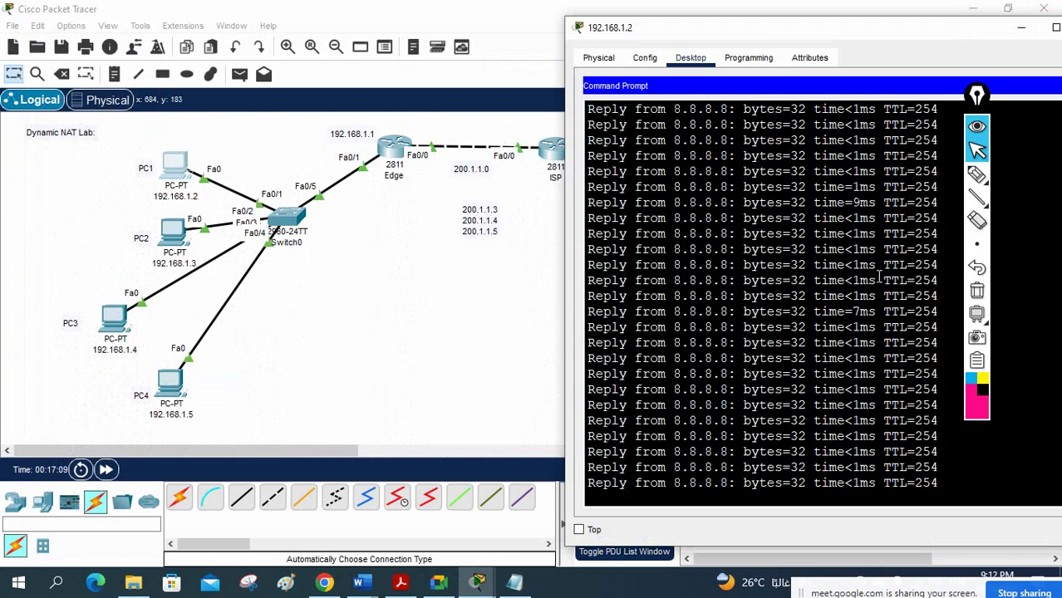
pyautogui.click(174, 231)
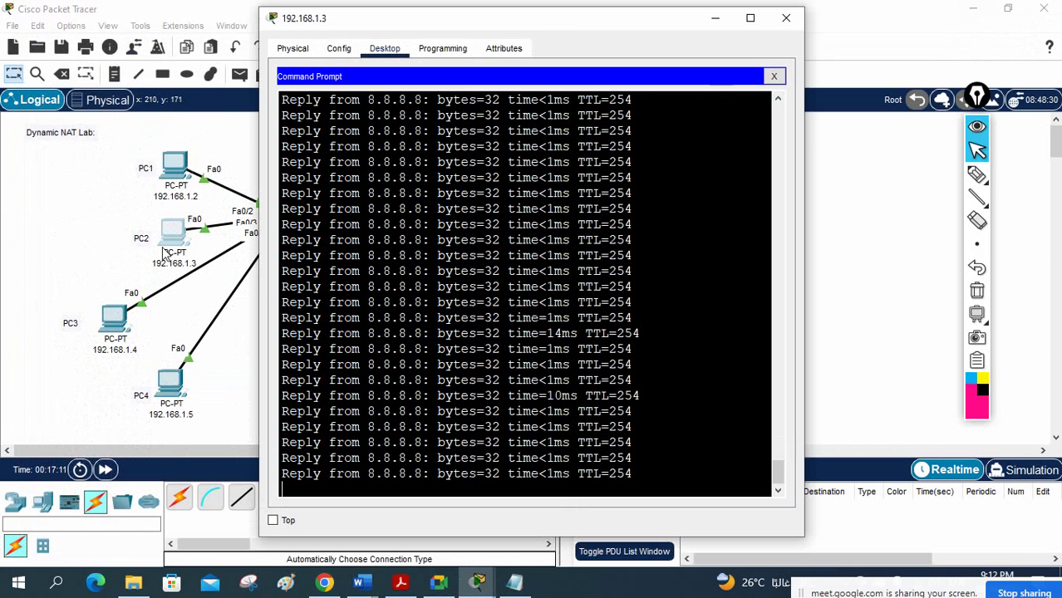
pyautogui.click(113, 319)
# Start a continuous ping to 8.8.8.8 again from PC4's command prompt with ping -t 8.8.8.8.
pyautogui.click(170, 384)
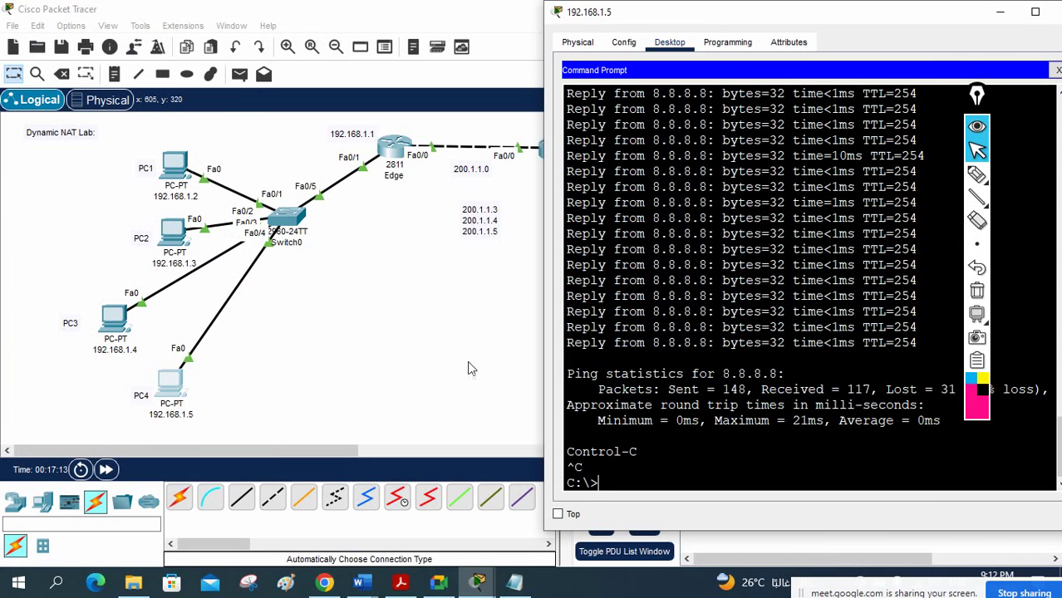
pyautogui.press('Up')
pyautogui.press('Return')
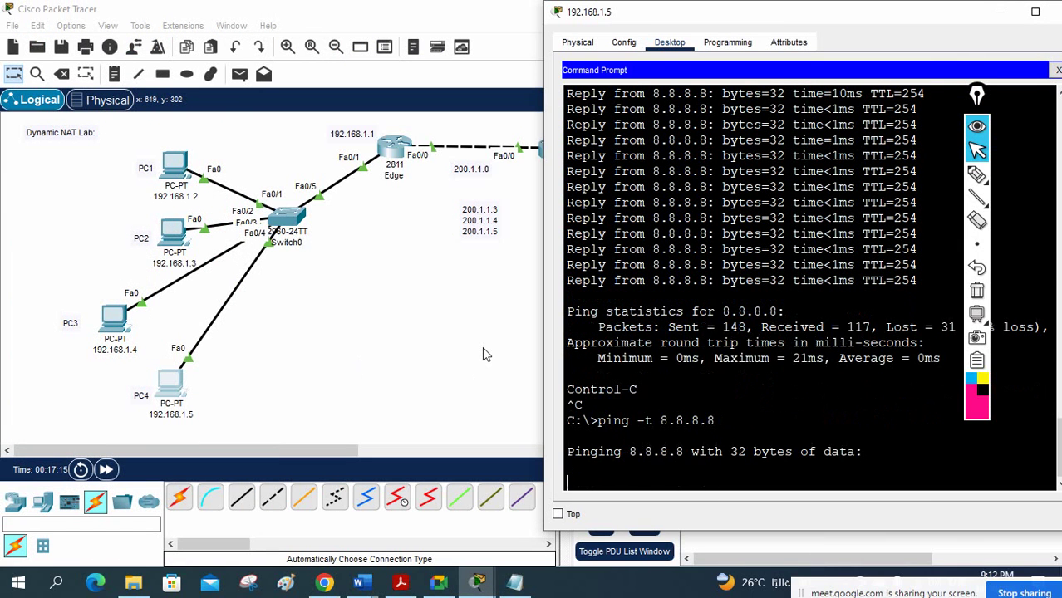